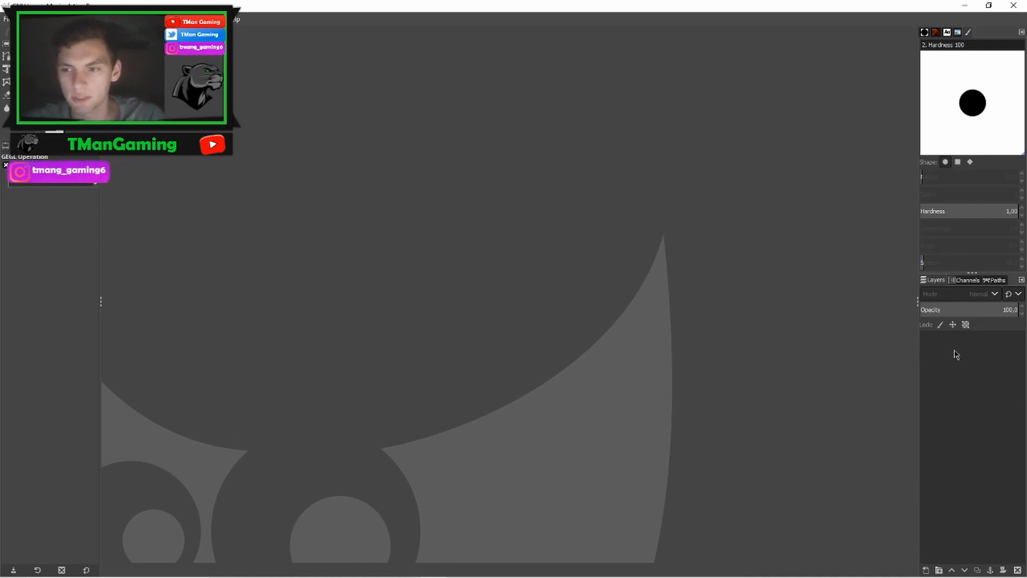
- Open the 171089-cool-stripes-background-1920x1080.jpg image as the thumbnail background
{"action": "left_click", "coordinate": [6, 19]}
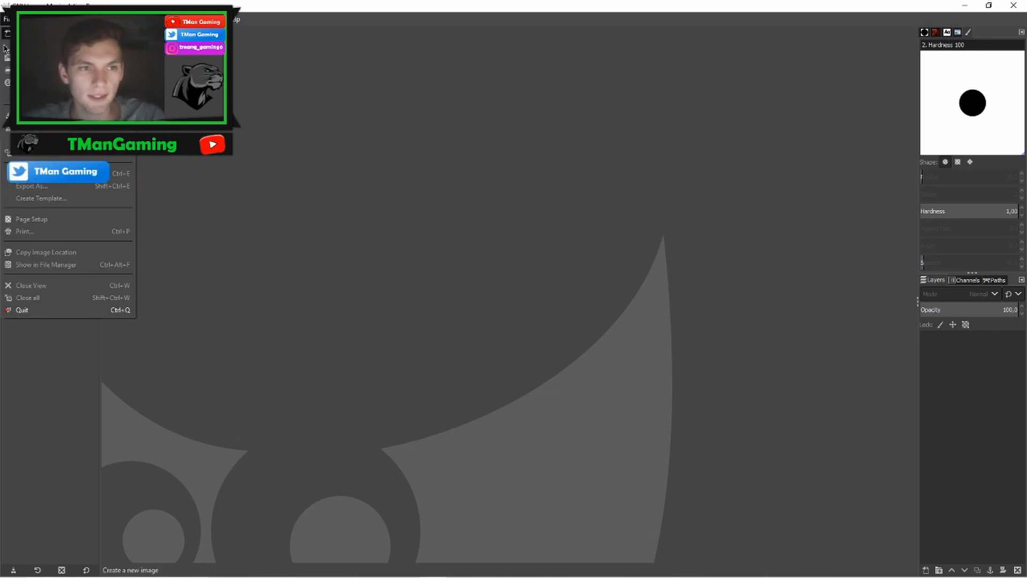
{"action": "left_click", "coordinate": [6, 58]}
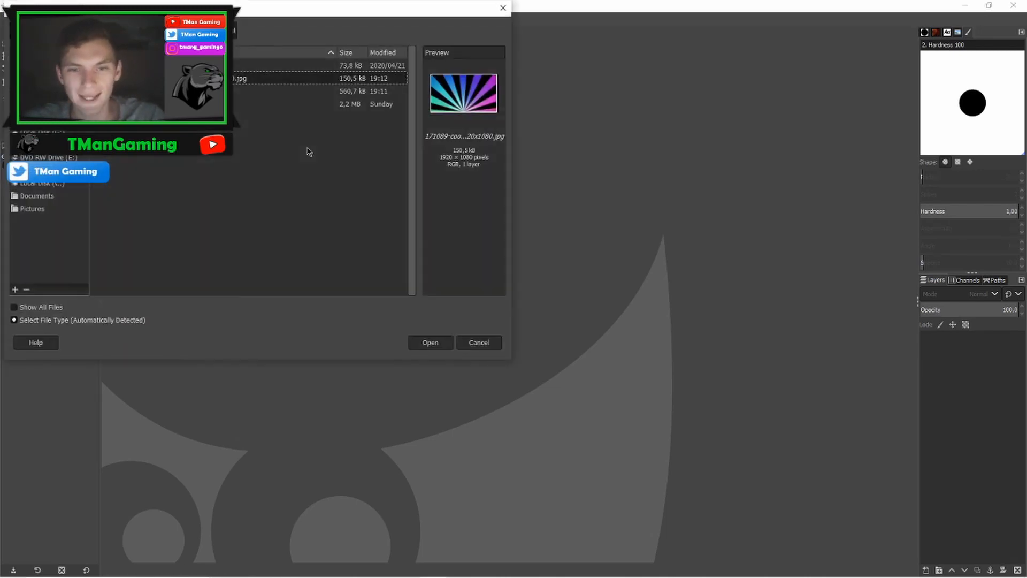
{"action": "left_click", "coordinate": [214, 66]}
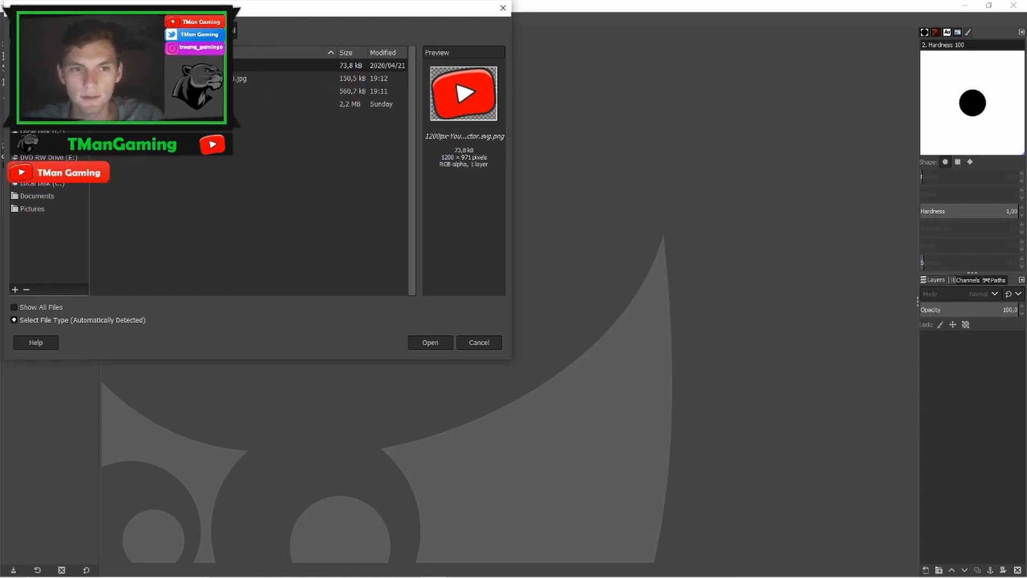
{"action": "left_click", "coordinate": [214, 78]}
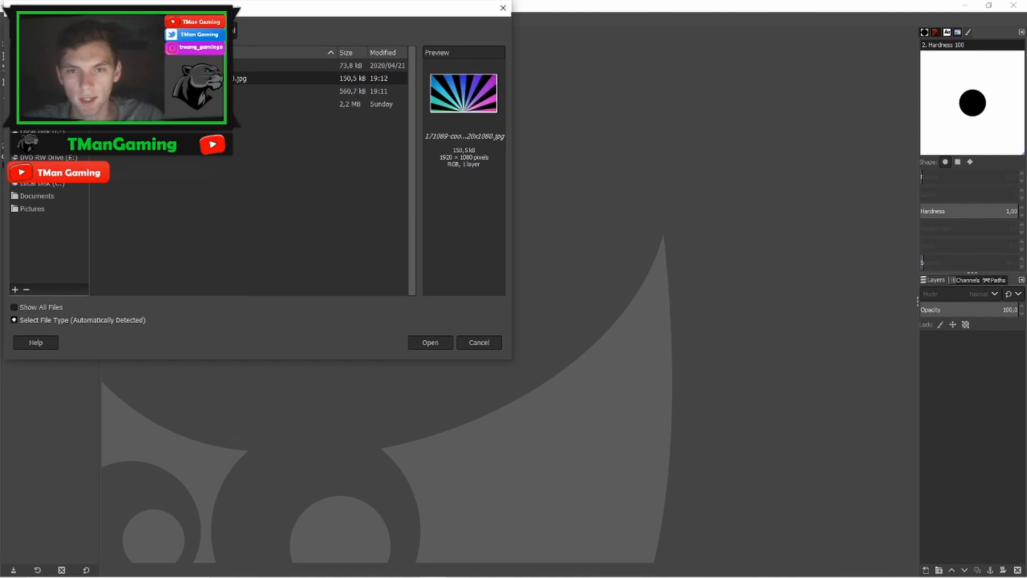
{"action": "left_click", "coordinate": [204, 91]}
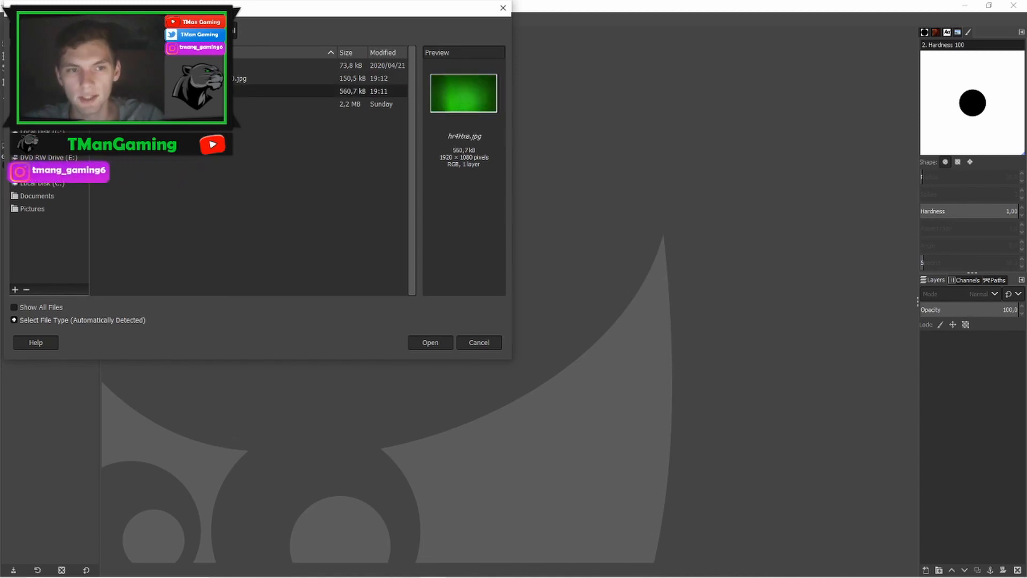
{"action": "left_click", "coordinate": [214, 78]}
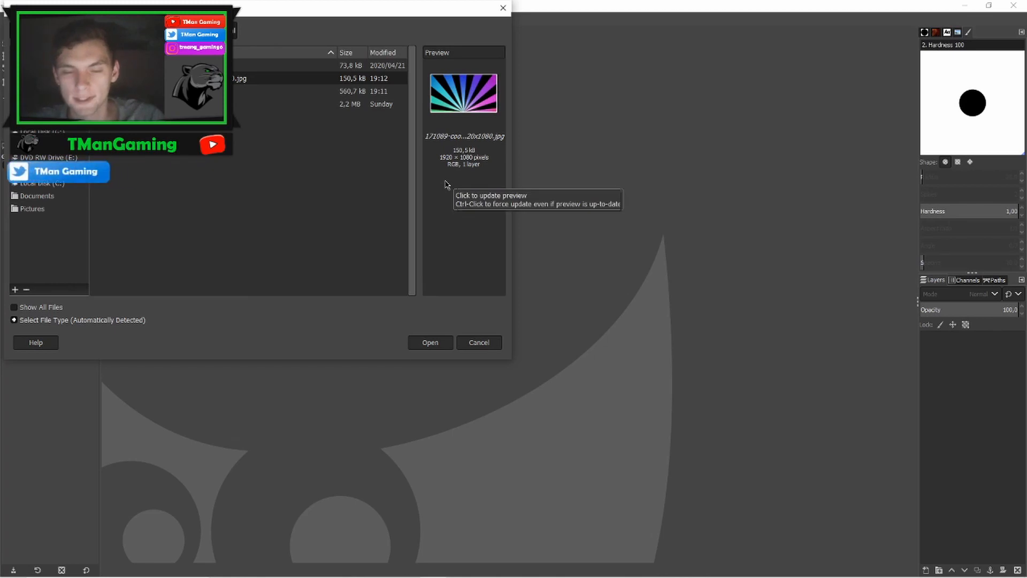
{"action": "left_click", "coordinate": [430, 343]}
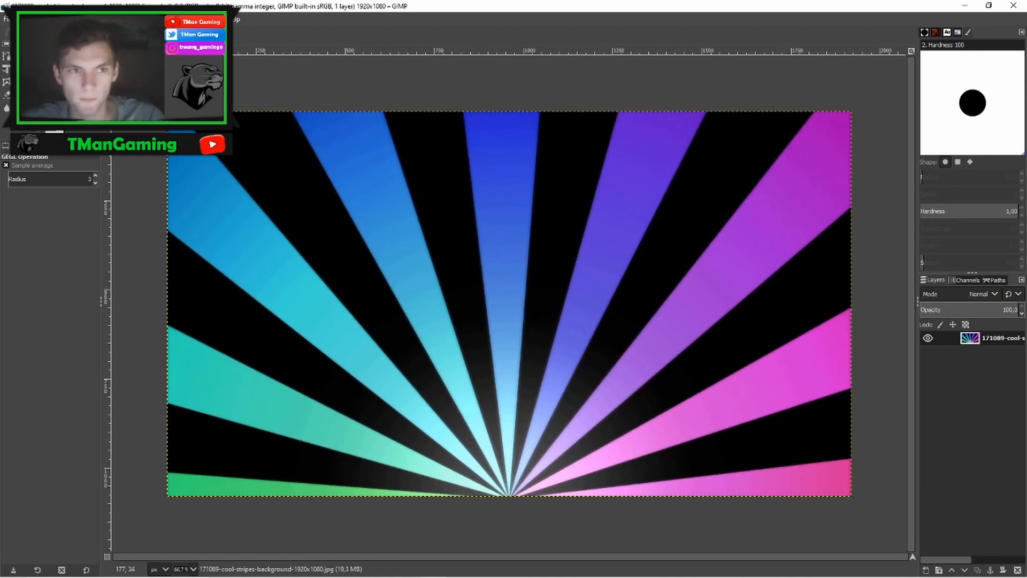
- Open the 1200px-YouTube_Kids_LogoVector.svg.png file as a new layer on top of the background
{"action": "left_click", "coordinate": [6, 19]}
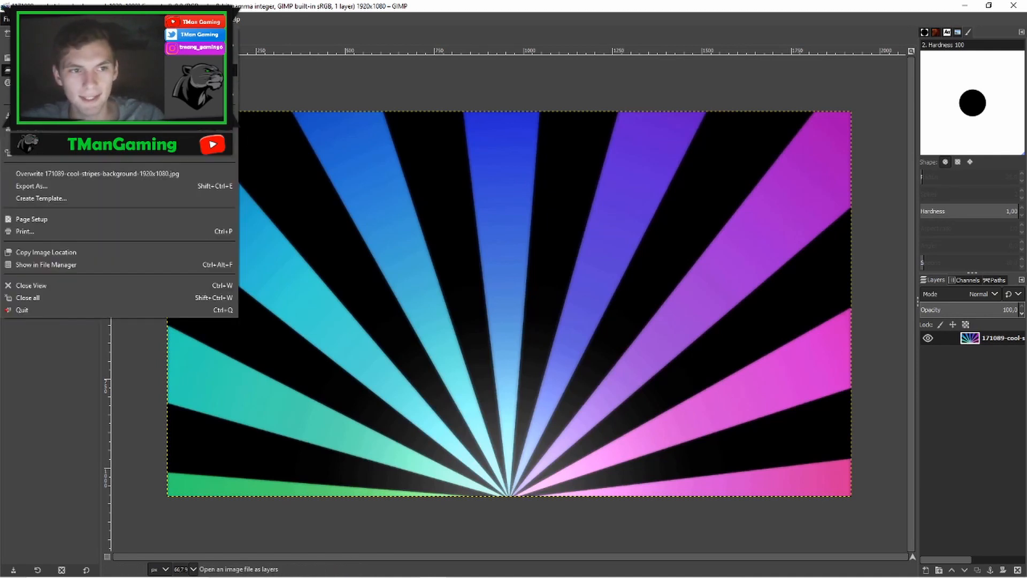
{"action": "left_click", "coordinate": [32, 56]}
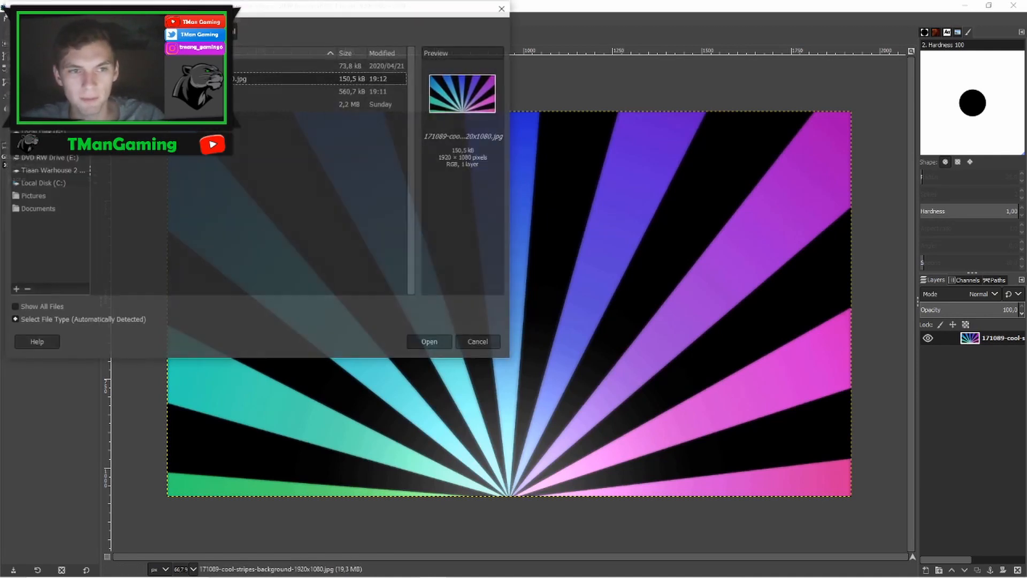
{"action": "left_click", "coordinate": [431, 344]}
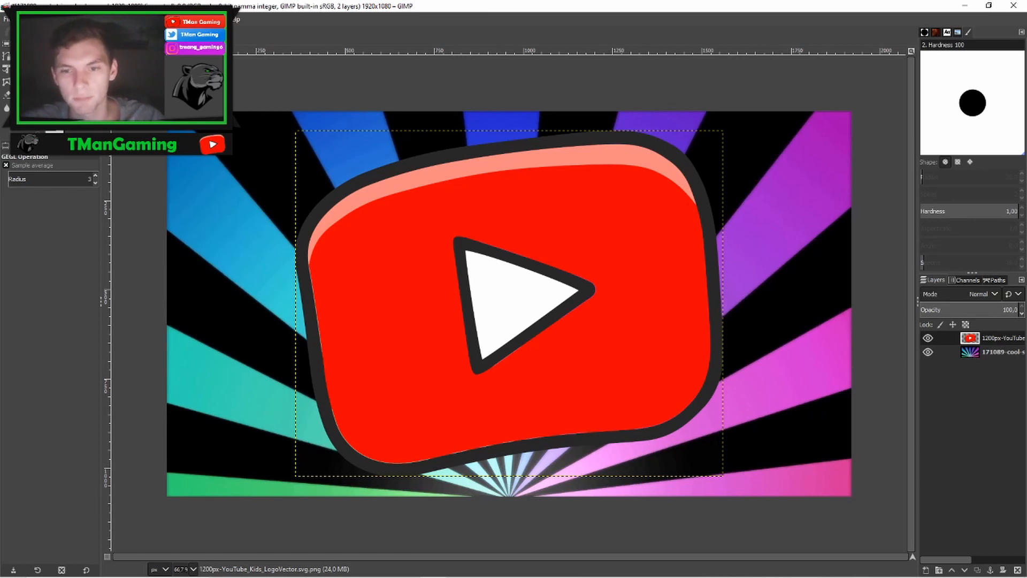
- Scale the YouTube logo layer down to about 313 × 254 pixels
{"action": "key", "text": "shift+s"}
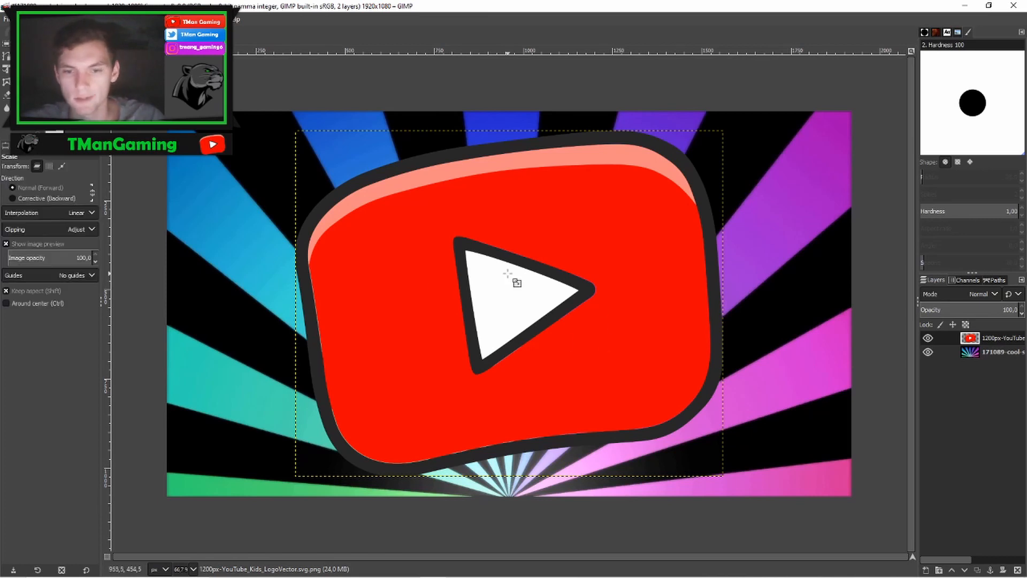
{"action": "left_click", "coordinate": [462, 234]}
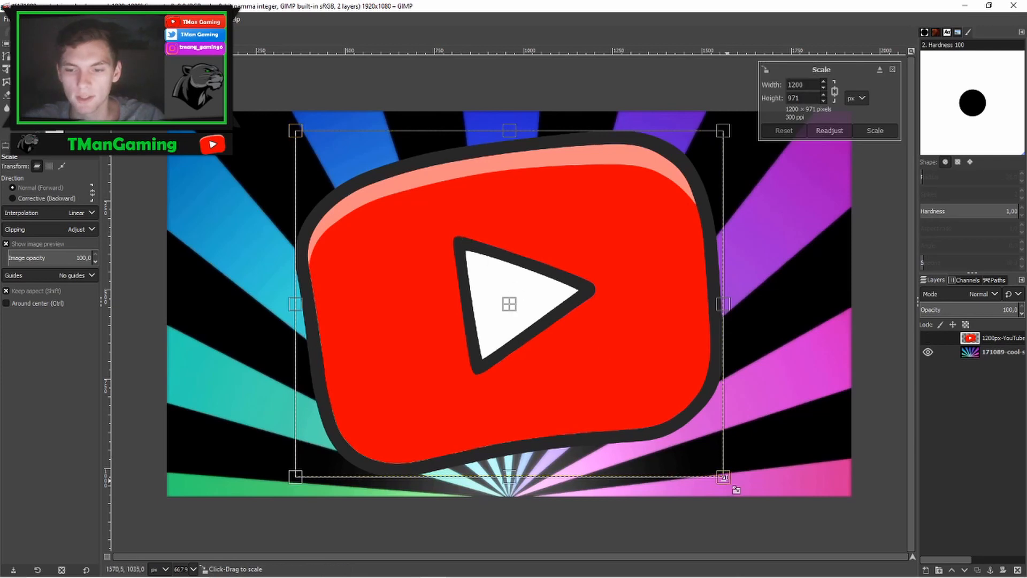
{"action": "left_click_drag", "start_coordinate": [723, 476], "coordinate": [417, 232]}
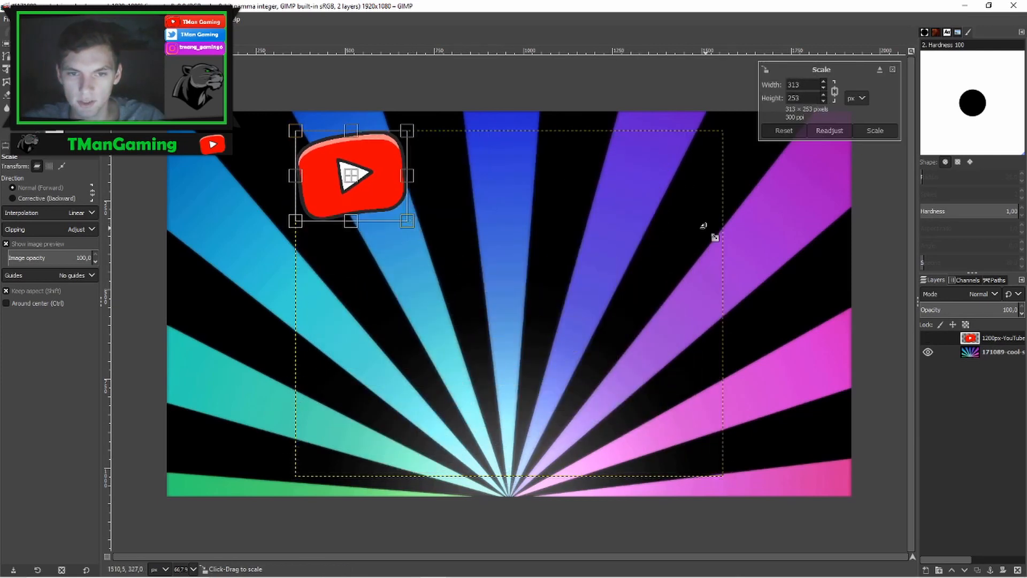
{"action": "left_click", "coordinate": [875, 130]}
{"action": "left_click", "coordinate": [353, 179]}
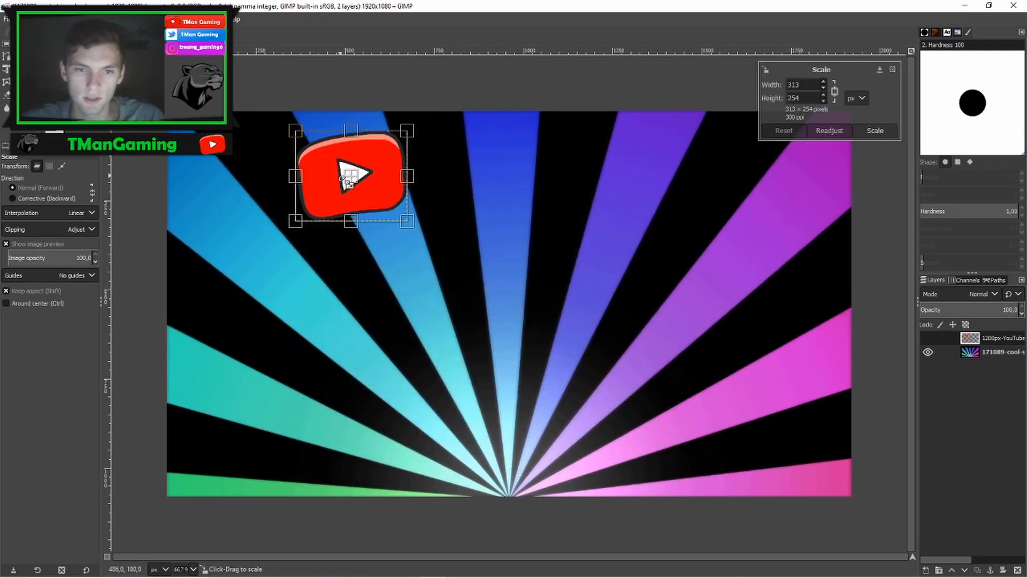
- Move the YouTube logo into the canvas's top-left corner and hide its layer
{"action": "key", "text": "m"}
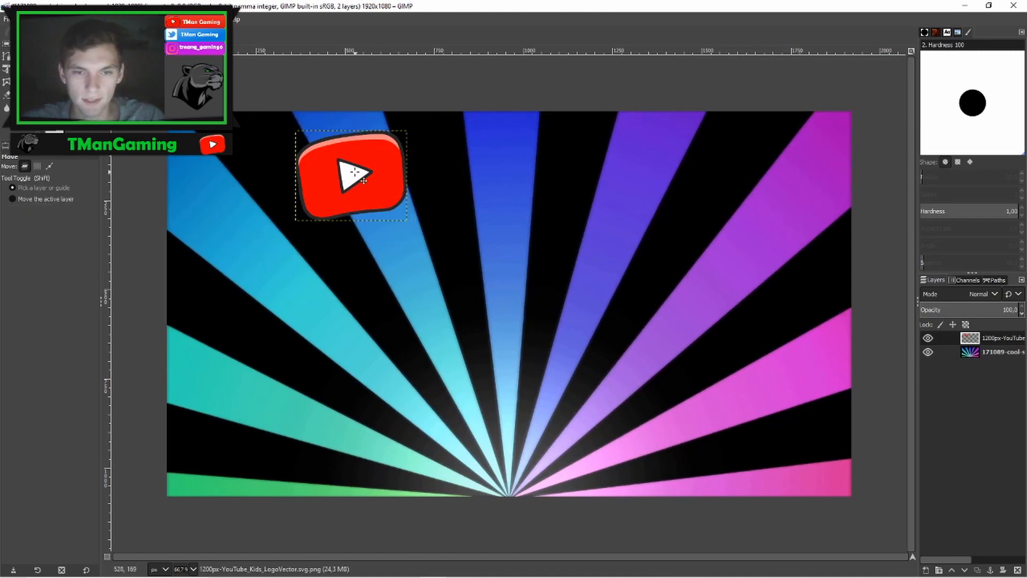
{"action": "left_click_drag", "start_coordinate": [356, 182], "coordinate": [259, 171]}
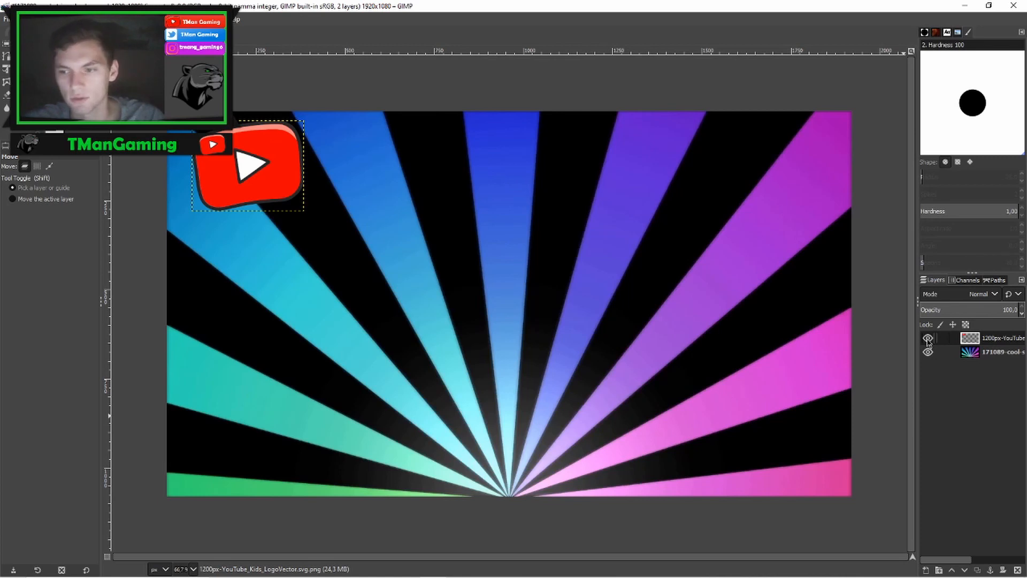
{"action": "left_click", "coordinate": [928, 339]}
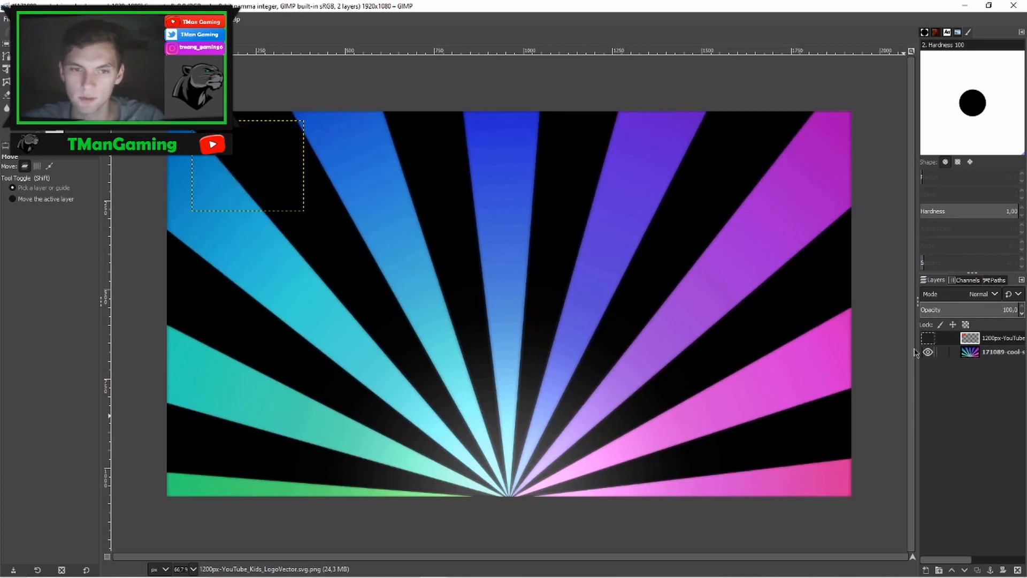
- Open the Untitled.png webcam photo as another layer
{"action": "left_click", "coordinate": [7, 19]}
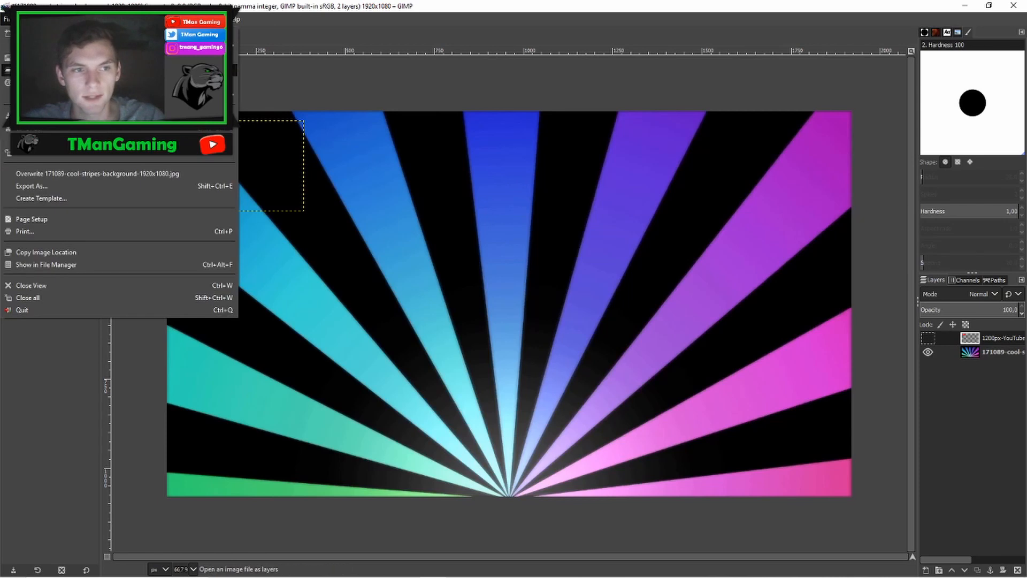
{"action": "left_click", "coordinate": [43, 70]}
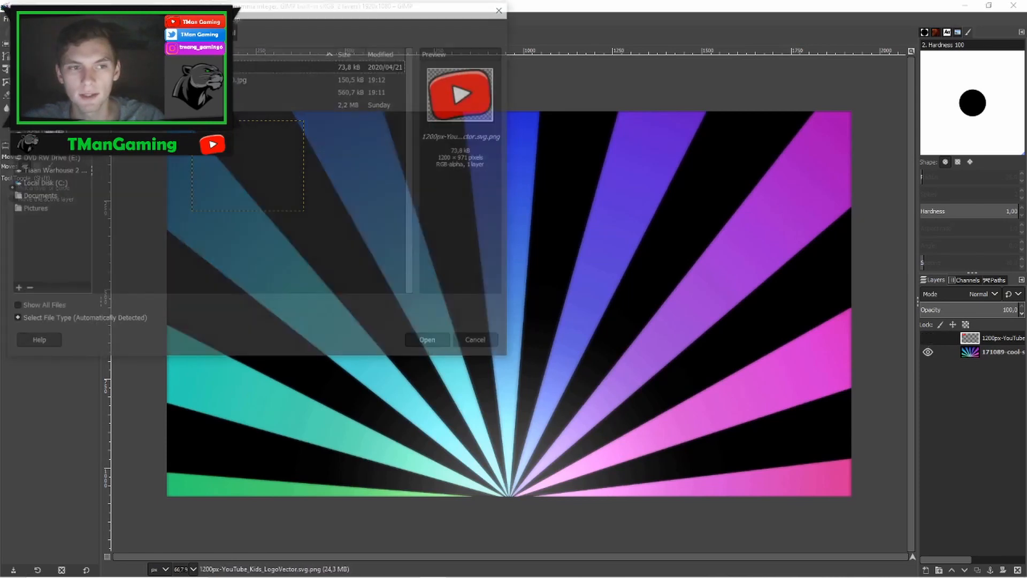
{"action": "left_click", "coordinate": [123, 103]}
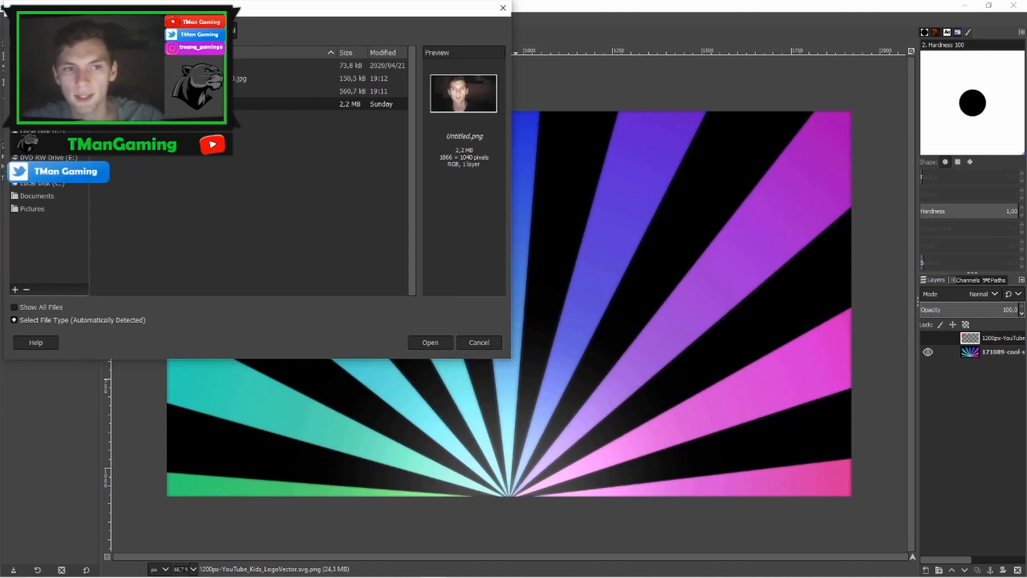
{"action": "left_click", "coordinate": [225, 91]}
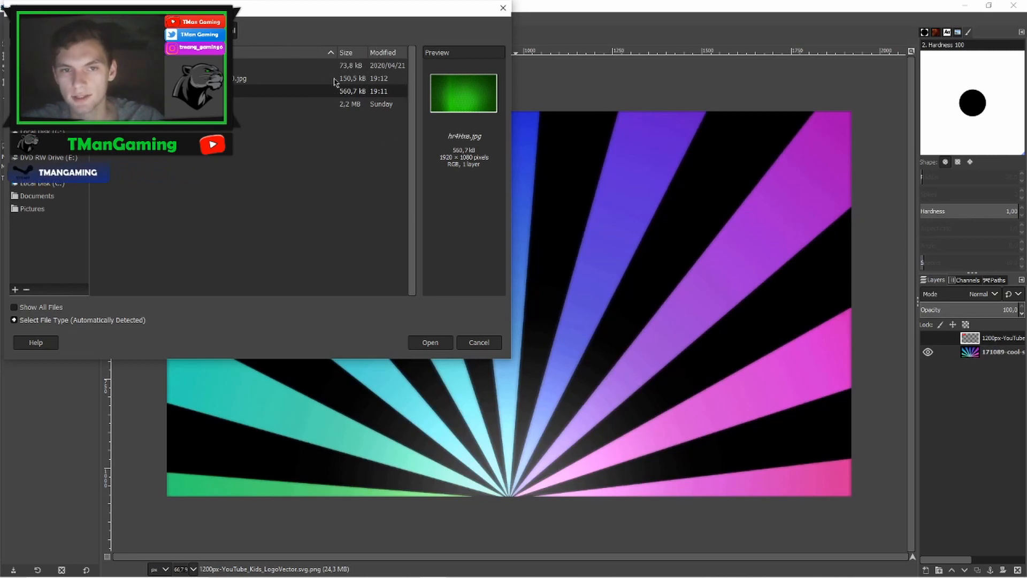
{"action": "left_click", "coordinate": [375, 104]}
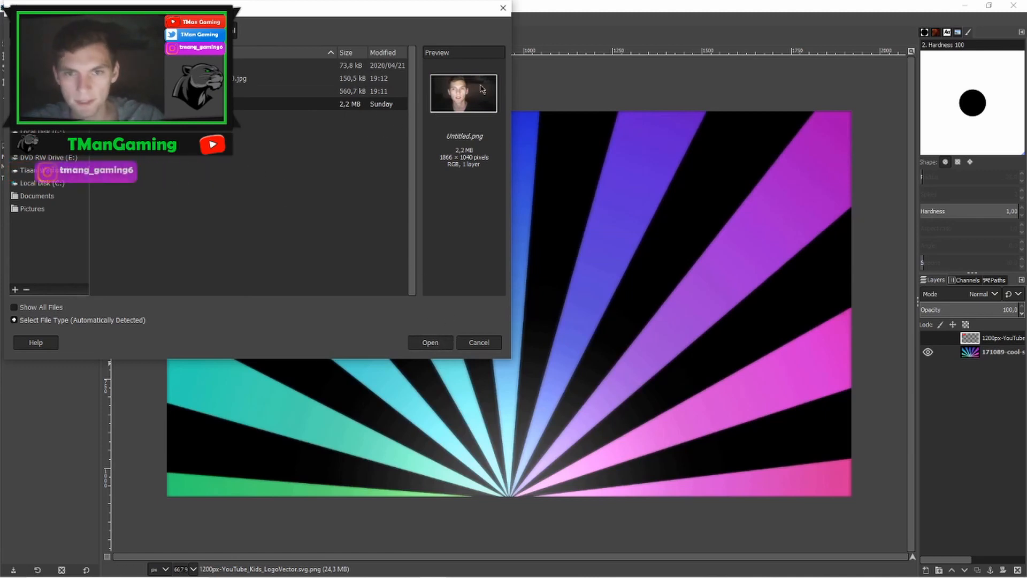
{"action": "left_click", "coordinate": [431, 344]}
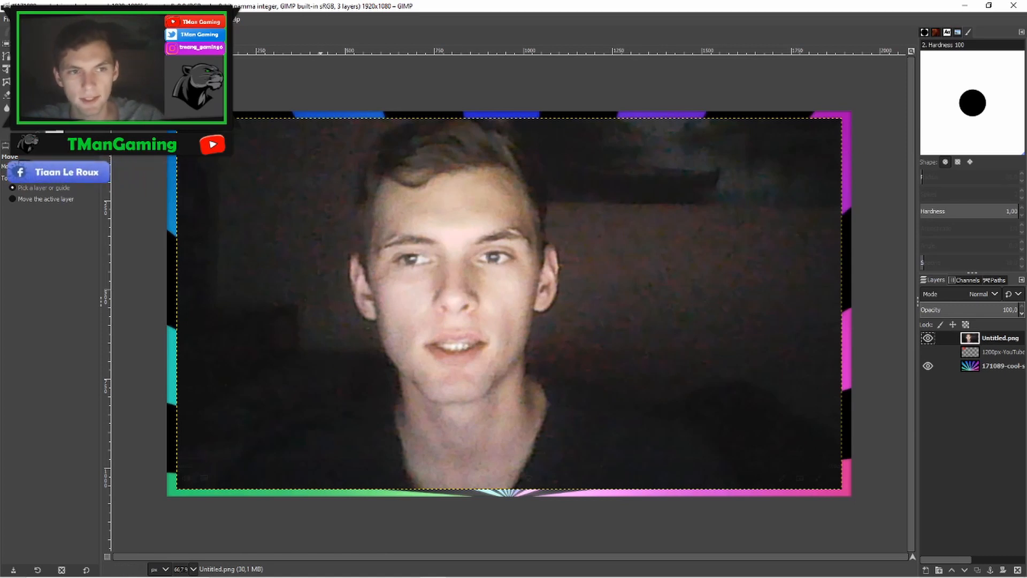
- Add an alpha channel to the Untitled.png photo layer
{"action": "left_click", "coordinate": [110, 19]}
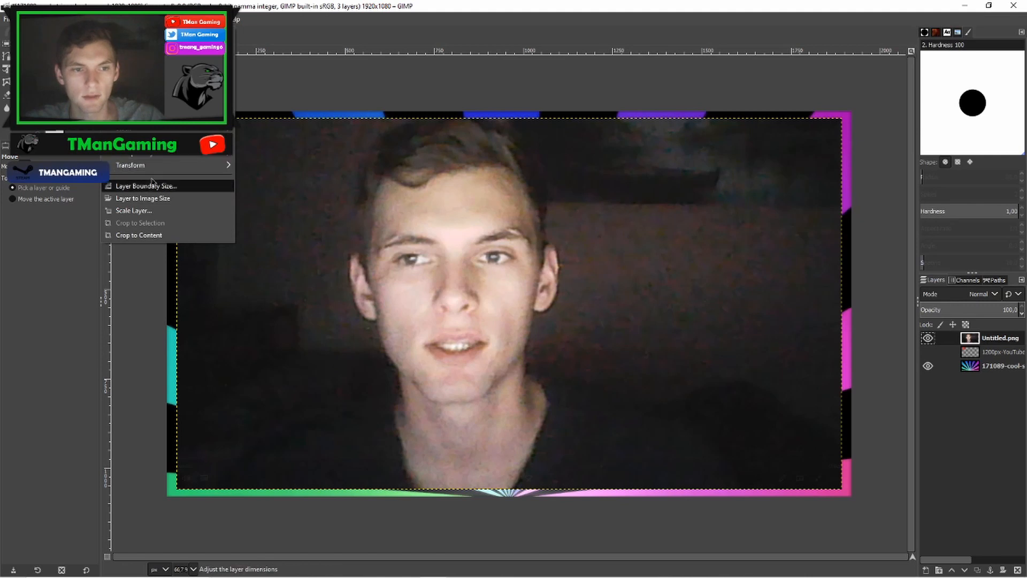
{"action": "mouse_move", "coordinate": [161, 154]}
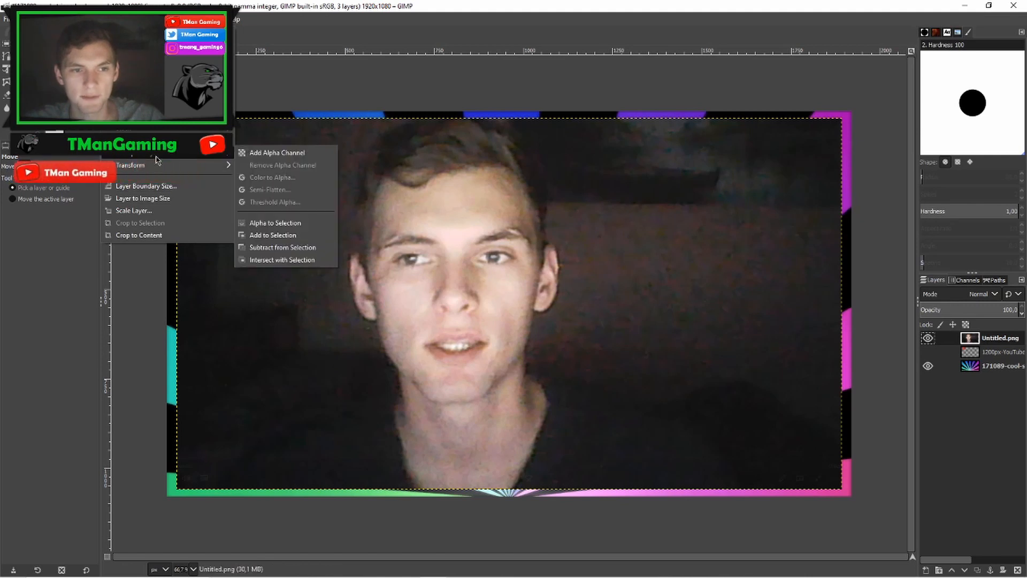
{"action": "left_click", "coordinate": [278, 153]}
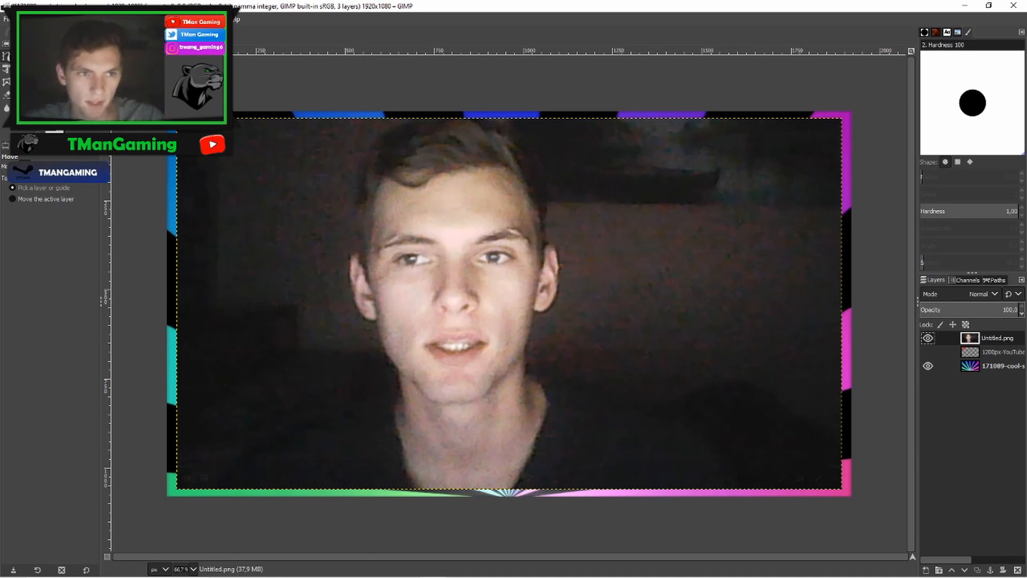
- Hide the stripes background layer
{"action": "left_click", "coordinate": [7, 56]}
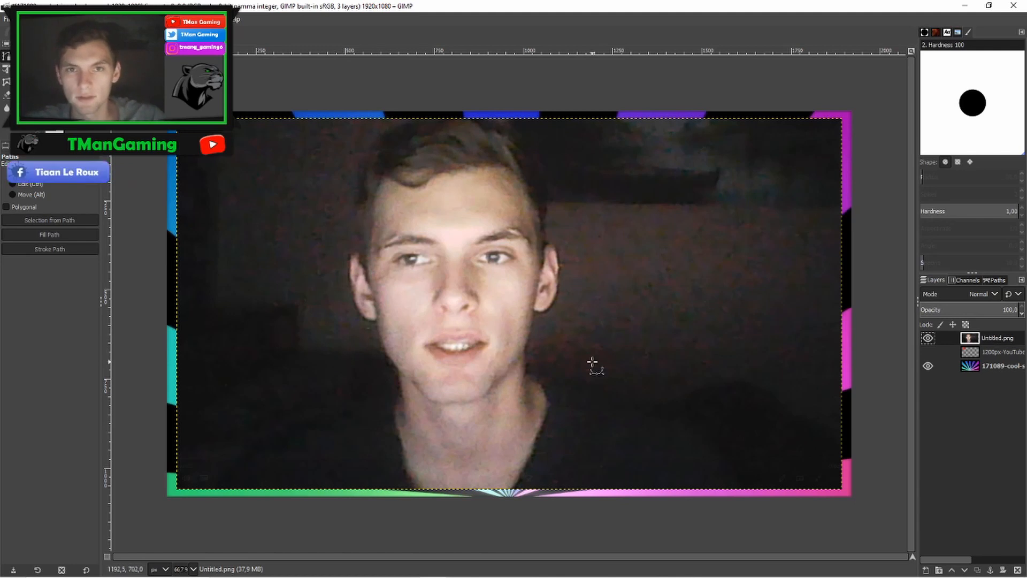
{"action": "left_click", "coordinate": [929, 366]}
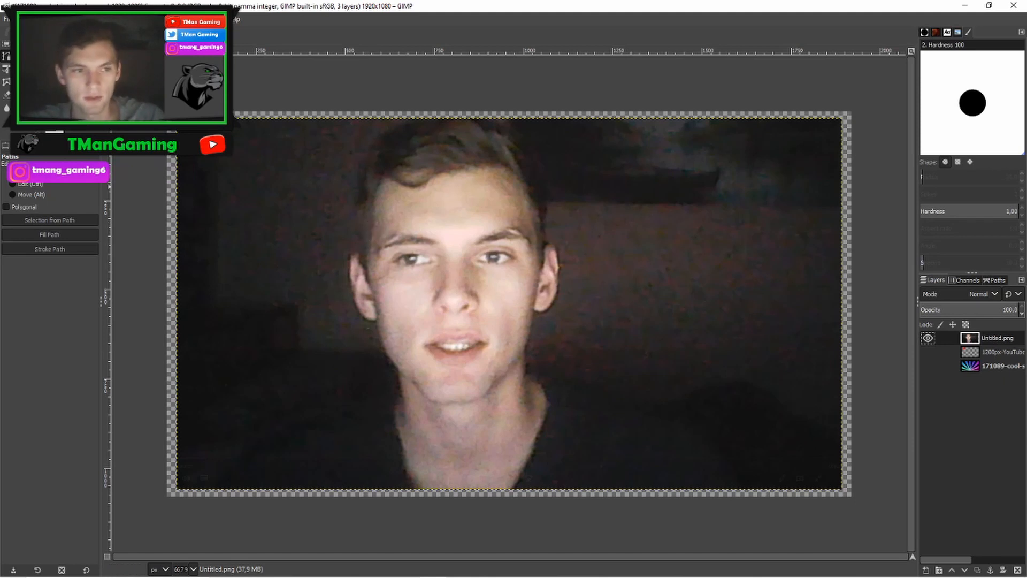
- With the Paths tool, place anchors from the photo's lower-left edge along the shoulder and up the neck to the ear
{"action": "left_click", "coordinate": [218, 486]}
{"action": "left_click", "coordinate": [233, 466]}
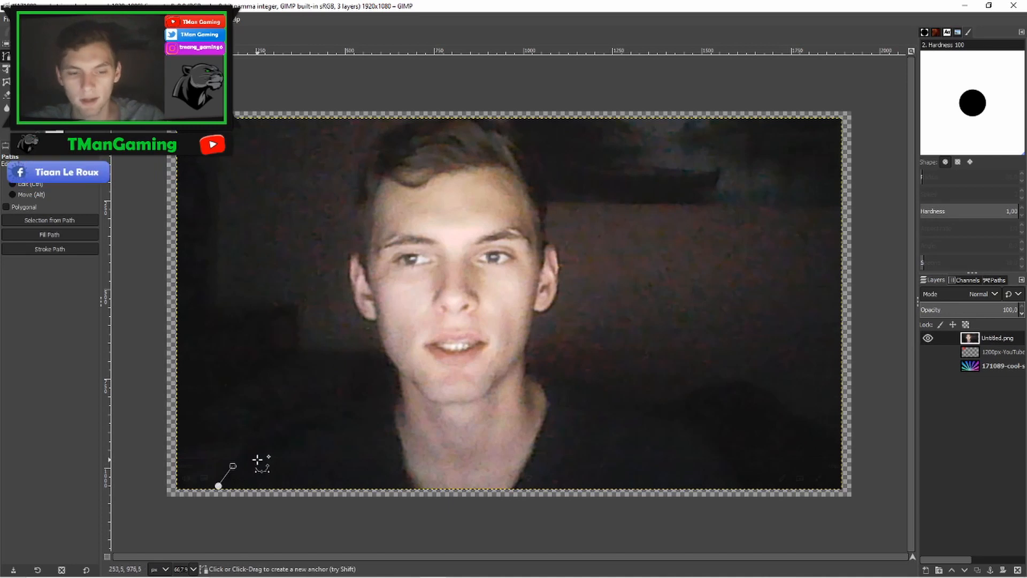
{"action": "left_click", "coordinate": [256, 444]}
{"action": "left_click", "coordinate": [293, 428]}
{"action": "left_click", "coordinate": [333, 418]}
{"action": "scroll", "coordinate": [607, 344], "scroll_direction": "up", "scroll_amount": 5}
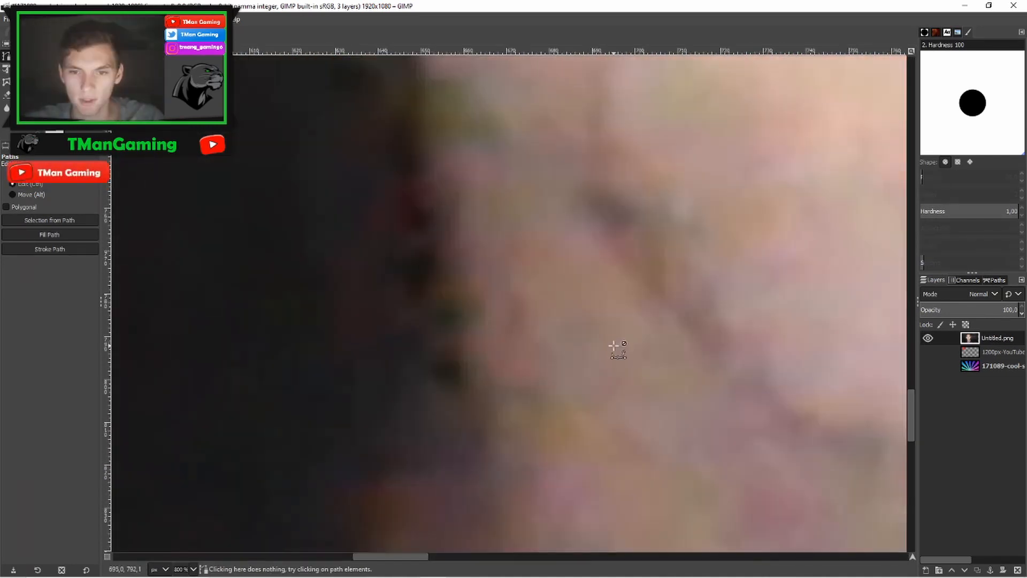
{"action": "scroll", "coordinate": [577, 305], "scroll_direction": "down", "scroll_amount": 5}
{"action": "left_click", "coordinate": [480, 389]}
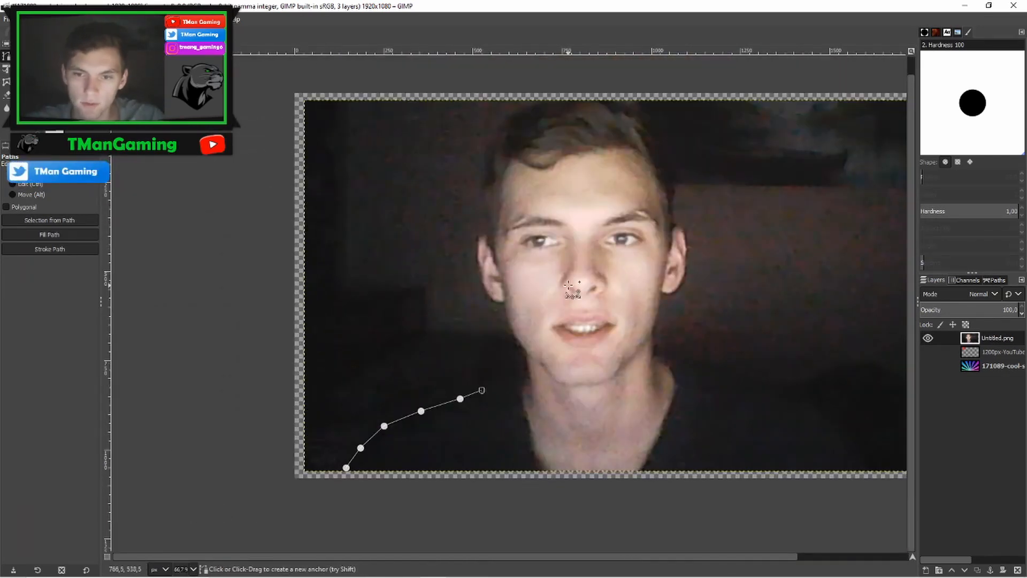
{"action": "scroll", "coordinate": [567, 349], "scroll_direction": "up", "scroll_amount": 2}
{"action": "left_click", "coordinate": [568, 341]}
{"action": "left_click", "coordinate": [606, 339]}
{"action": "left_click", "coordinate": [624, 330]}
{"action": "left_click", "coordinate": [619, 305]}
{"action": "left_click", "coordinate": [618, 284]}
{"action": "left_click", "coordinate": [618, 268]}
{"action": "left_click", "coordinate": [617, 258]}
{"action": "left_click", "coordinate": [601, 239]}
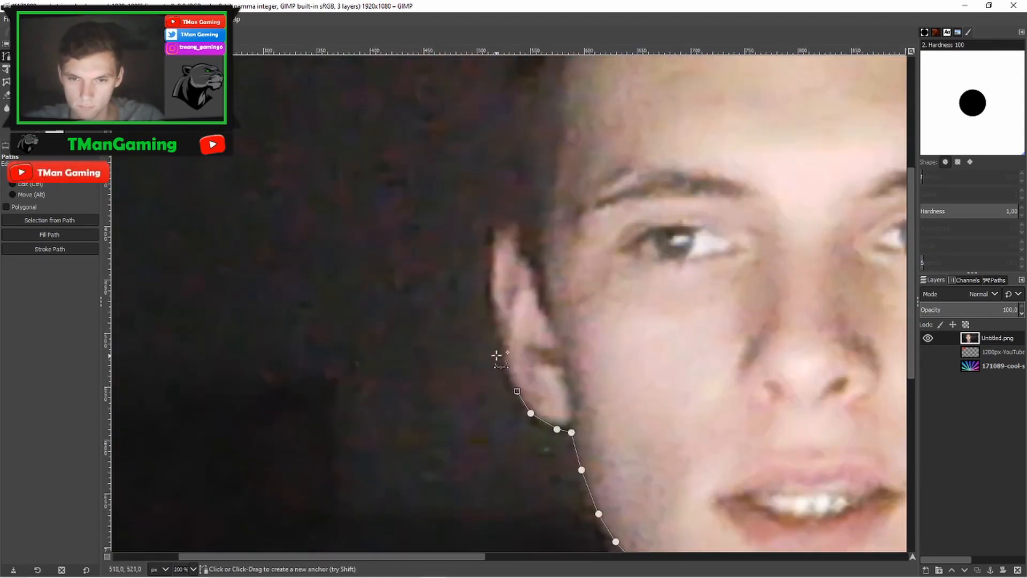
- Continue placing path anchors around the left ear and up the side of the head
{"action": "left_click", "coordinate": [503, 360]}
{"action": "left_click", "coordinate": [492, 321]}
{"action": "left_click", "coordinate": [490, 282]}
{"action": "left_click", "coordinate": [490, 245]}
{"action": "left_click", "coordinate": [498, 228]}
{"action": "left_click", "coordinate": [509, 228]}
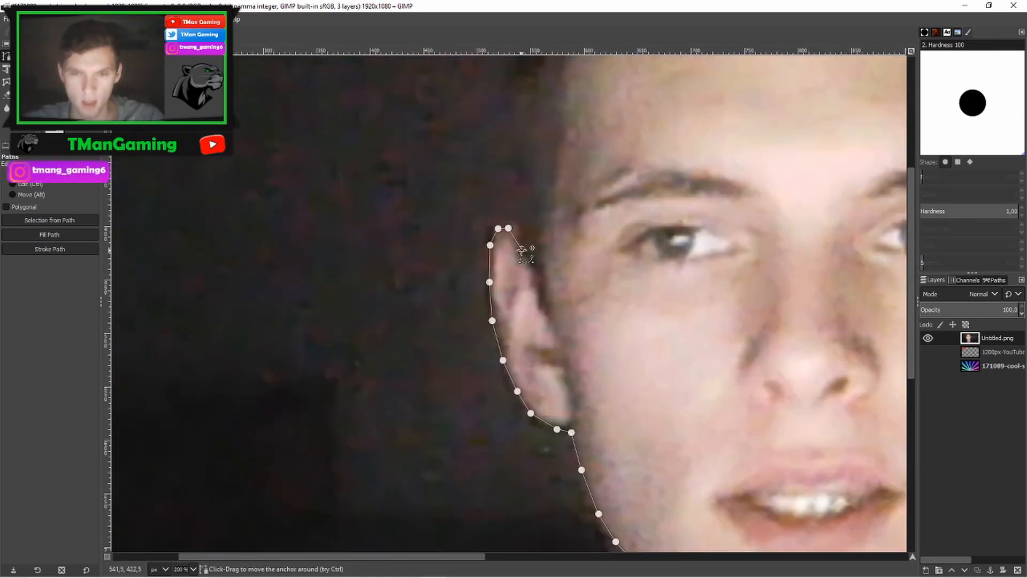
{"action": "left_click", "coordinate": [530, 226]}
{"action": "left_click", "coordinate": [469, 325]}
{"action": "left_click", "coordinate": [460, 250]}
{"action": "left_click", "coordinate": [454, 309]}
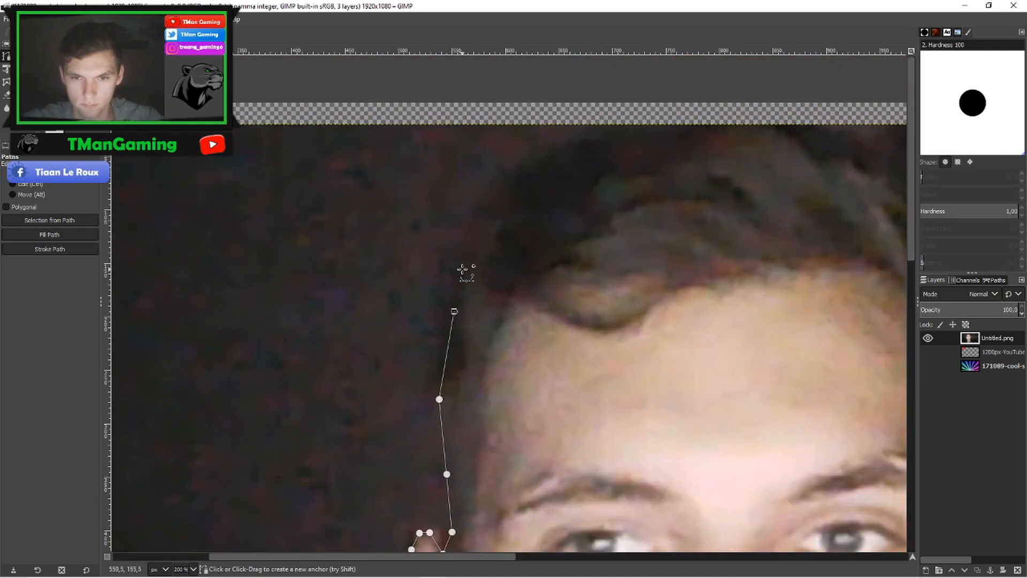
- Place path anchors along the outline of the hair across the top of the head
{"action": "left_click", "coordinate": [462, 267]}
{"action": "left_click", "coordinate": [489, 210]}
{"action": "left_click", "coordinate": [516, 173]}
{"action": "left_click", "coordinate": [573, 140]}
{"action": "left_click", "coordinate": [382, 152]}
{"action": "left_click", "coordinate": [446, 149]}
{"action": "left_click", "coordinate": [503, 150]}
{"action": "left_click", "coordinate": [534, 168]}
{"action": "left_click", "coordinate": [600, 199]}
{"action": "left_click", "coordinate": [652, 233]}
{"action": "scroll", "coordinate": [649, 256], "scroll_direction": "right", "scroll_amount": 5}
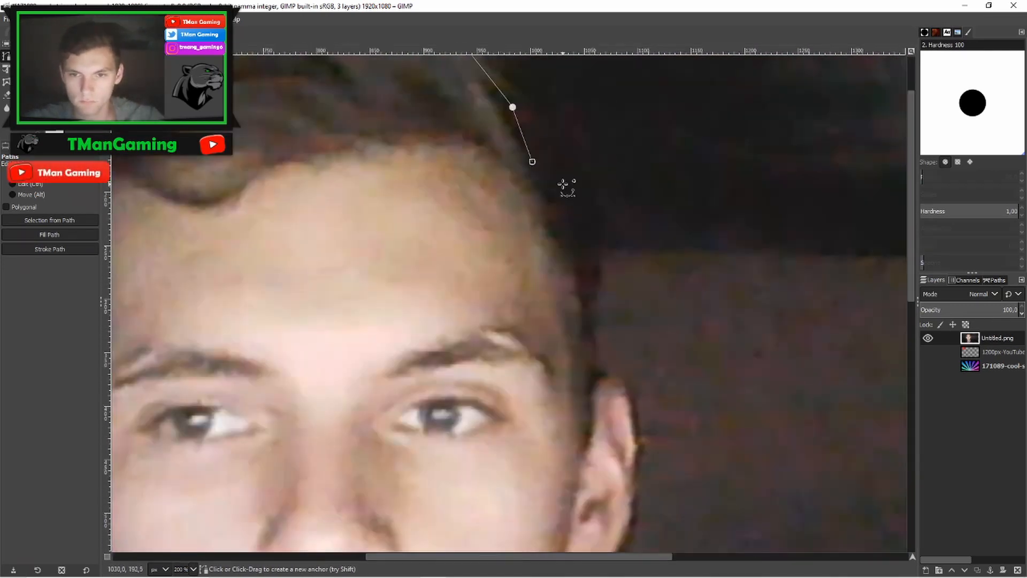
- Continue the path anchors down the right side of the head to the top of the right ear
{"action": "left_click", "coordinate": [586, 331]}
{"action": "left_click", "coordinate": [585, 410]}
{"action": "scroll", "coordinate": [586, 410], "scroll_direction": "down", "scroll_amount": 5}
{"action": "left_click", "coordinate": [583, 242]}
{"action": "left_click", "coordinate": [612, 259]}
{"action": "scroll", "coordinate": [626, 280], "scroll_direction": "down", "scroll_amount": 3}
{"action": "left_click", "coordinate": [622, 160]}
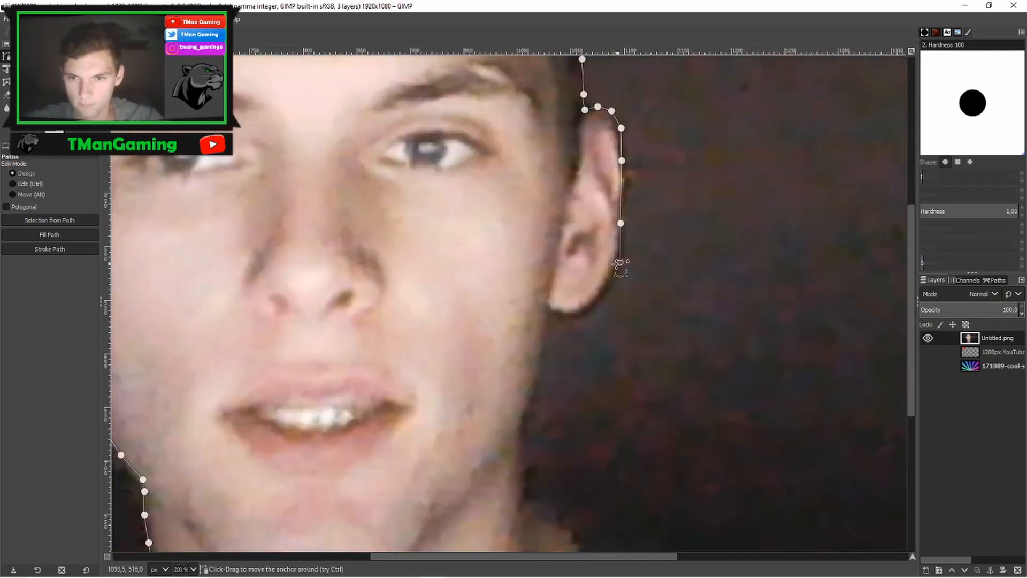
- Place path anchors around the right ear and down the jaw to the neck
{"action": "left_click", "coordinate": [579, 312]}
{"action": "left_click", "coordinate": [553, 310]}
{"action": "scroll", "coordinate": [553, 310], "scroll_direction": "down", "scroll_amount": 5}
{"action": "left_click", "coordinate": [543, 220]}
{"action": "left_click", "coordinate": [534, 258]}
{"action": "left_click", "coordinate": [528, 280]}
{"action": "left_click", "coordinate": [527, 336]}
{"action": "scroll", "coordinate": [601, 344], "scroll_direction": "down", "scroll_amount": 4}
{"action": "scroll", "coordinate": [601, 344], "scroll_direction": "right", "scroll_amount": 4}
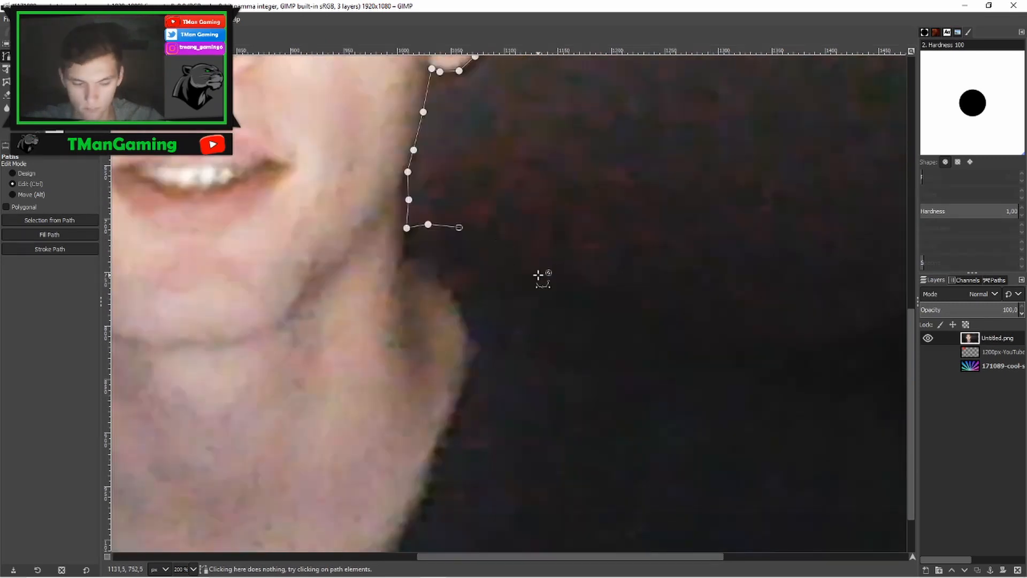
- Continue the path anchors along the right shoulder to the photo's lower-right edge
{"action": "left_click", "coordinate": [530, 289]}
{"action": "scroll", "coordinate": [527, 257], "scroll_direction": "down", "scroll_amount": 4}
{"action": "scroll", "coordinate": [527, 257], "scroll_direction": "right", "scroll_amount": 4}
{"action": "left_click", "coordinate": [599, 264]}
{"action": "left_click", "coordinate": [714, 323]}
{"action": "left_click", "coordinate": [856, 424]}
{"action": "scroll", "coordinate": [528, 459], "scroll_direction": "down", "scroll_amount": 2}
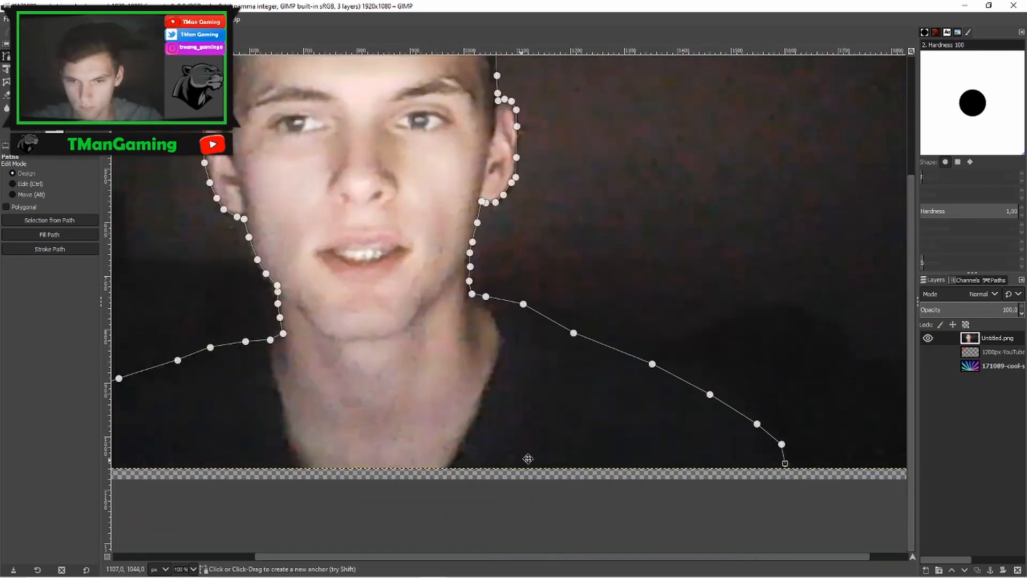
- Place anchors below the photo's bottom edge, leading back toward the path's starting point
{"action": "scroll", "coordinate": [663, 351], "scroll_direction": "up", "scroll_amount": 1}
{"action": "scroll", "coordinate": [663, 352], "scroll_direction": "down", "scroll_amount": 2}
{"action": "scroll", "coordinate": [655, 356], "scroll_direction": "up", "scroll_amount": 1}
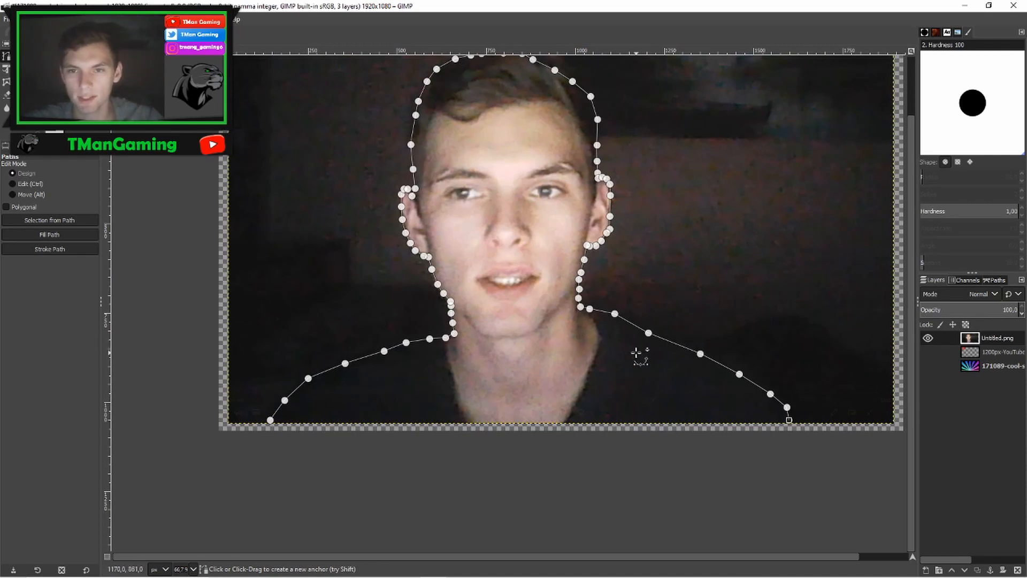
{"action": "left_click", "coordinate": [646, 464]}
{"action": "left_click", "coordinate": [380, 471]}
{"action": "left_click", "coordinate": [270, 448]}
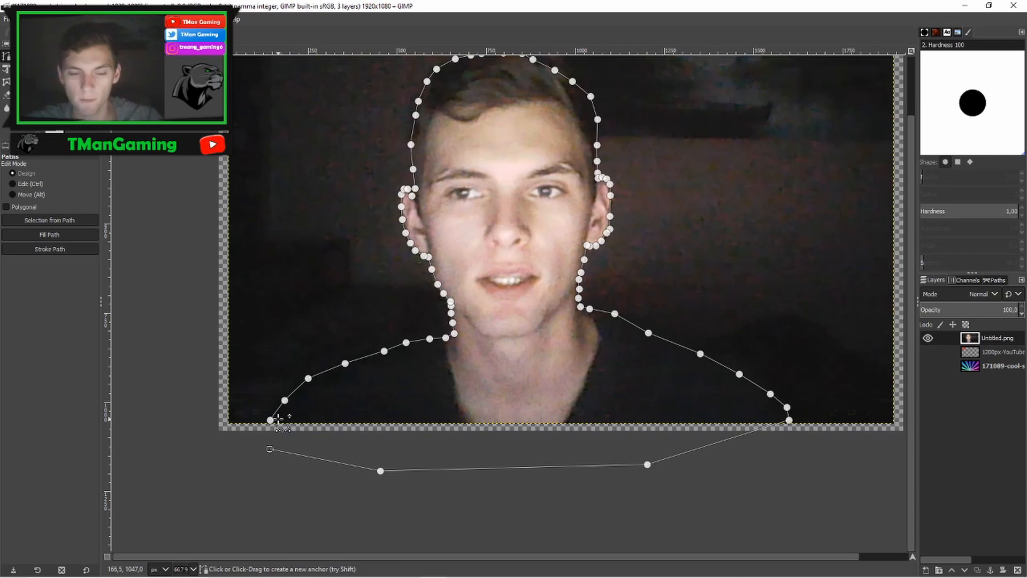
- Close the path on its first anchor and convert the path into a selection
{"action": "key", "text": "ctrl"}
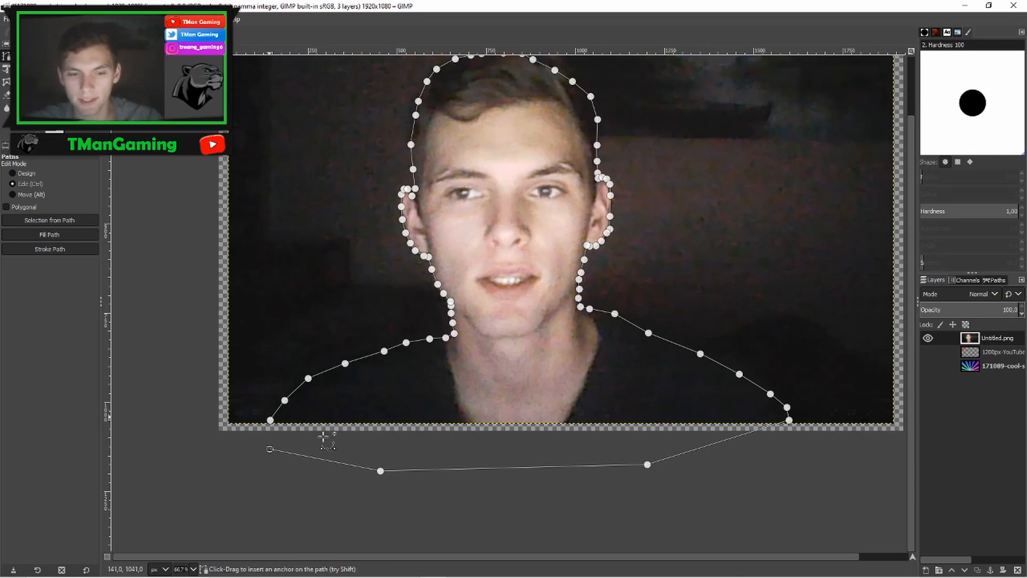
{"action": "left_click", "coordinate": [270, 419], "text": "ctrl"}
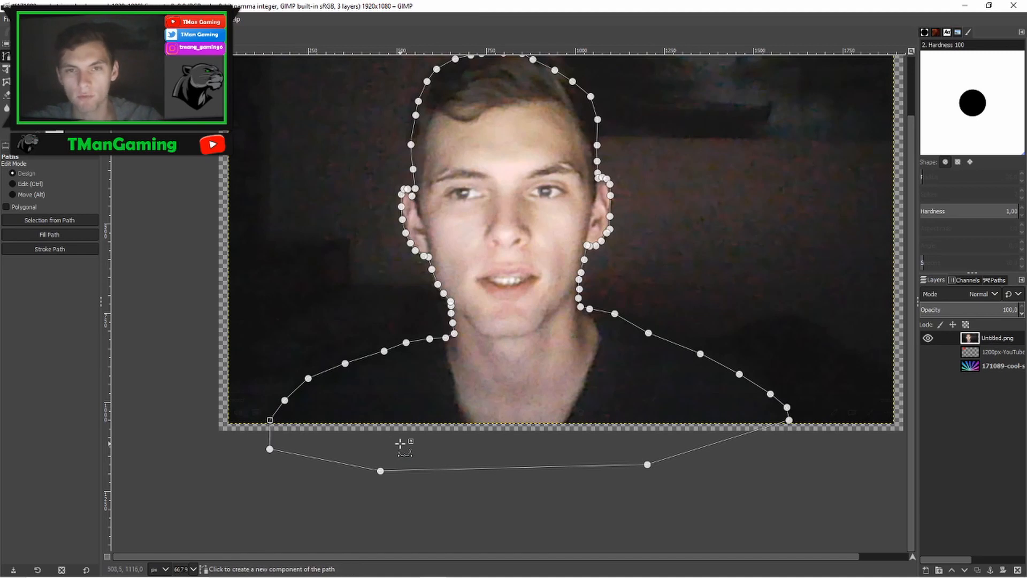
{"action": "scroll", "coordinate": [541, 294], "scroll_direction": "up", "scroll_amount": 2}
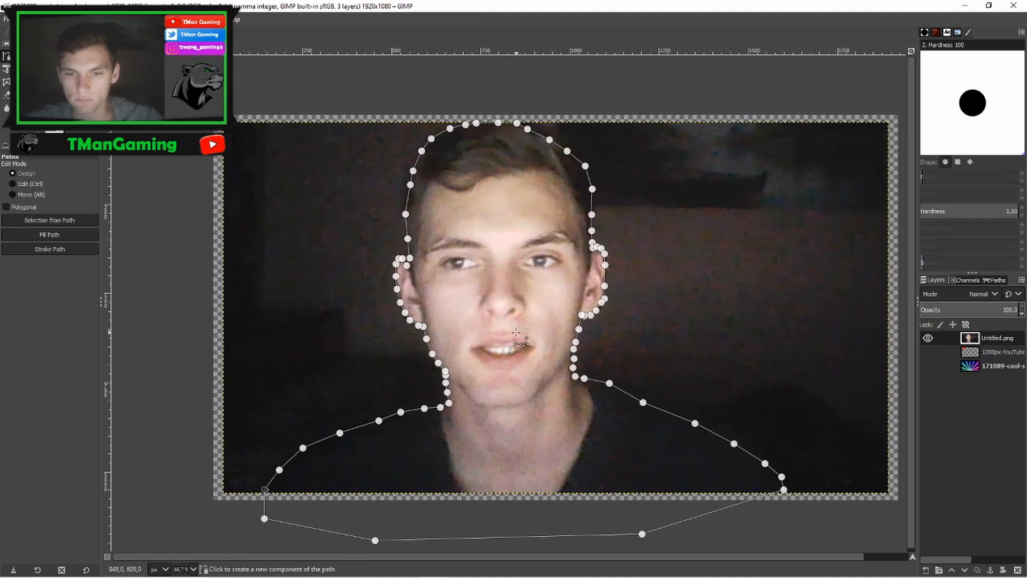
{"action": "scroll", "coordinate": [543, 295], "scroll_direction": "down", "scroll_amount": 1}
{"action": "scroll", "coordinate": [543, 294], "scroll_direction": "right", "scroll_amount": 1}
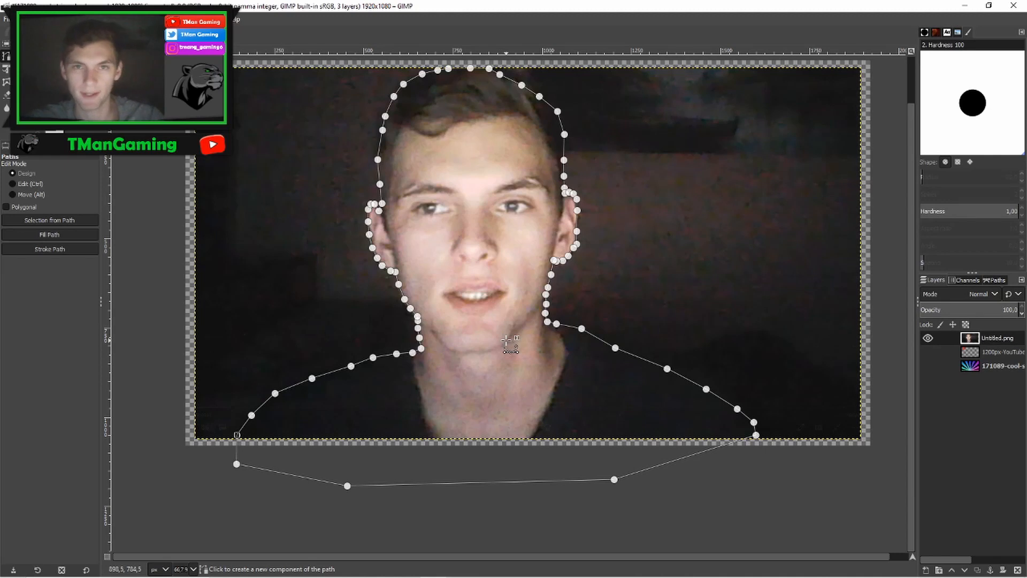
{"action": "key", "text": "Return"}
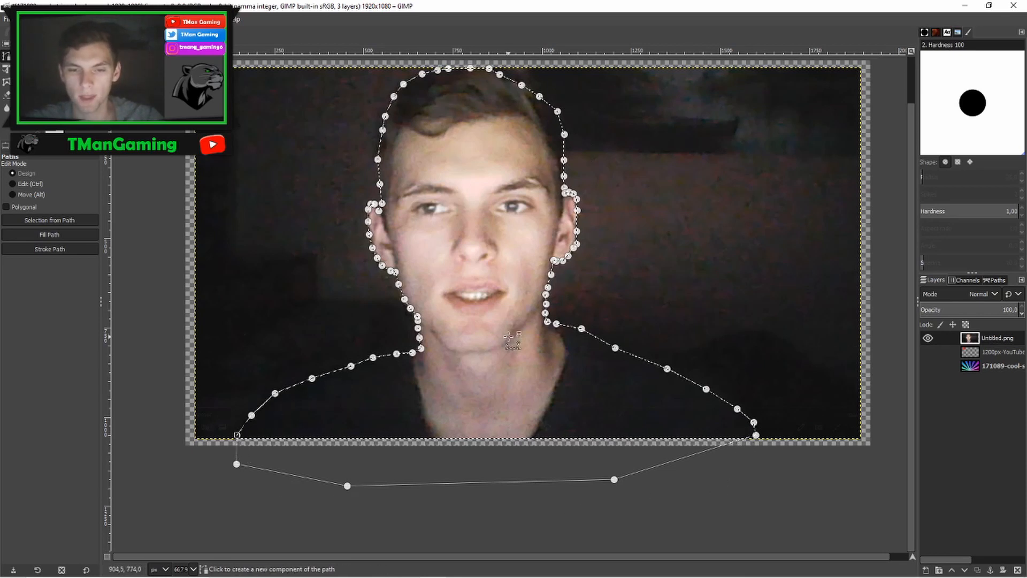
- Invert the selection and delete the background around the person
{"action": "scroll", "coordinate": [252, 408], "scroll_direction": "up", "scroll_amount": 2}
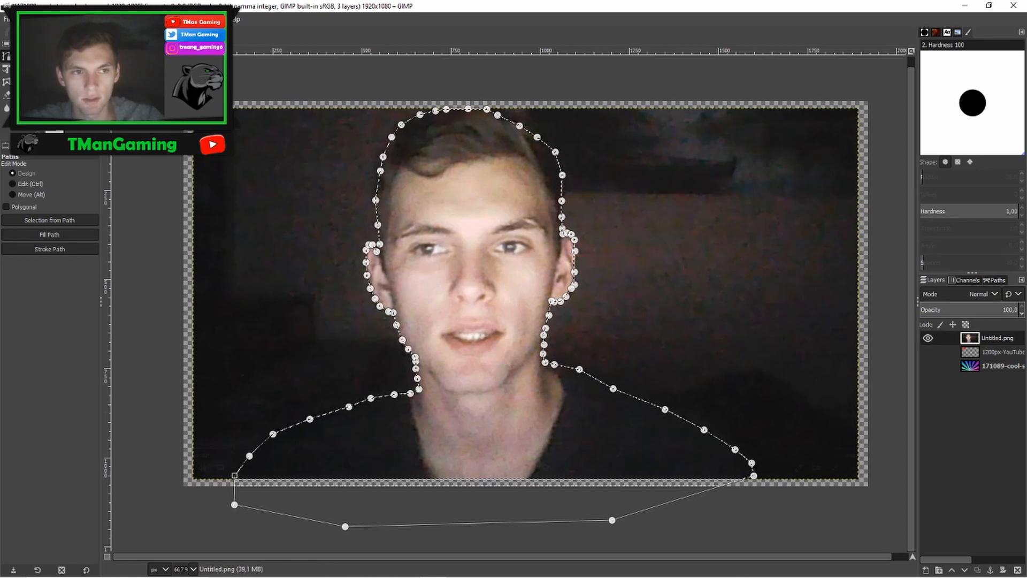
{"action": "left_click", "coordinate": [44, 20]}
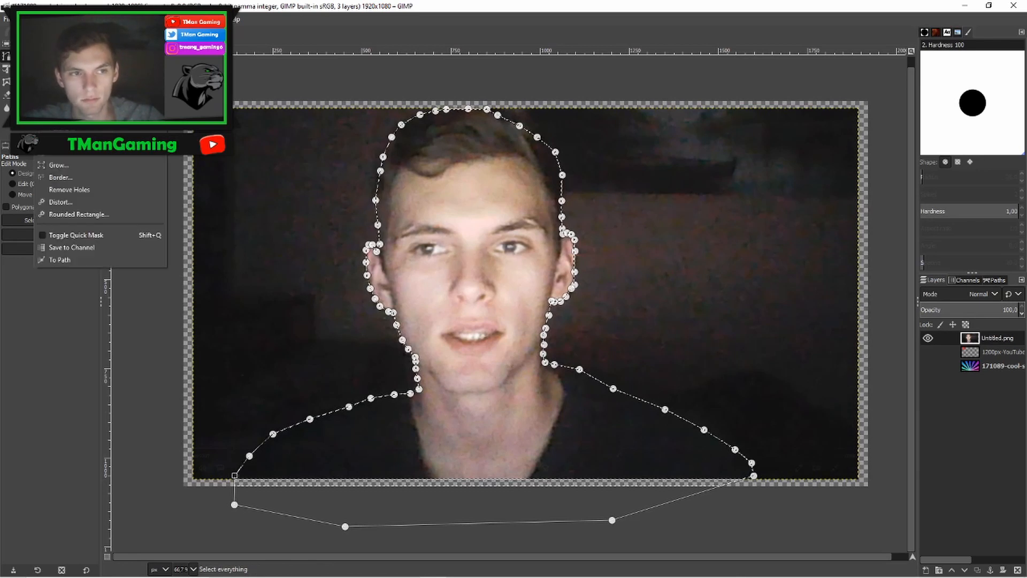
{"action": "left_click", "coordinate": [54, 57]}
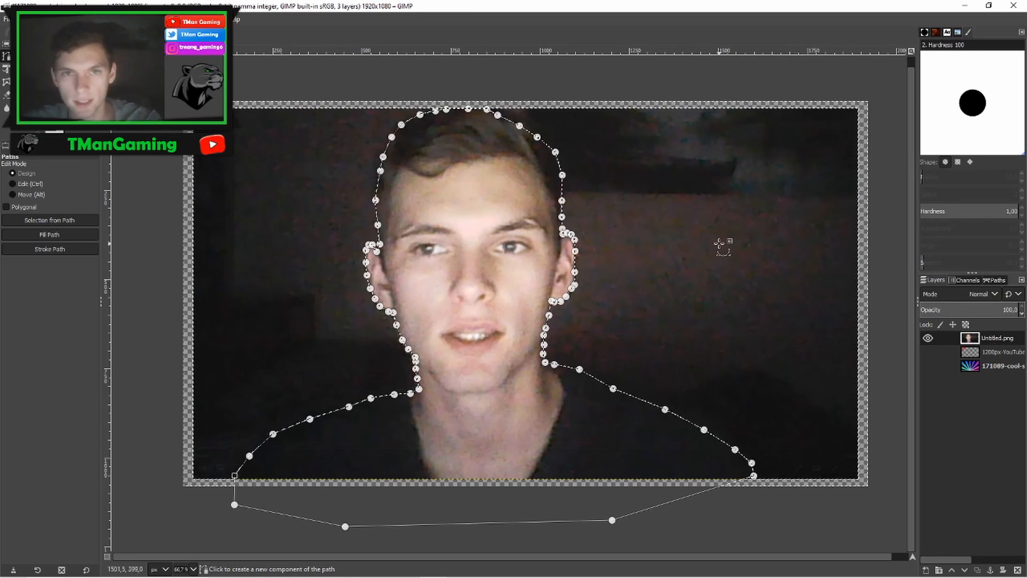
{"action": "key", "text": "Delete"}
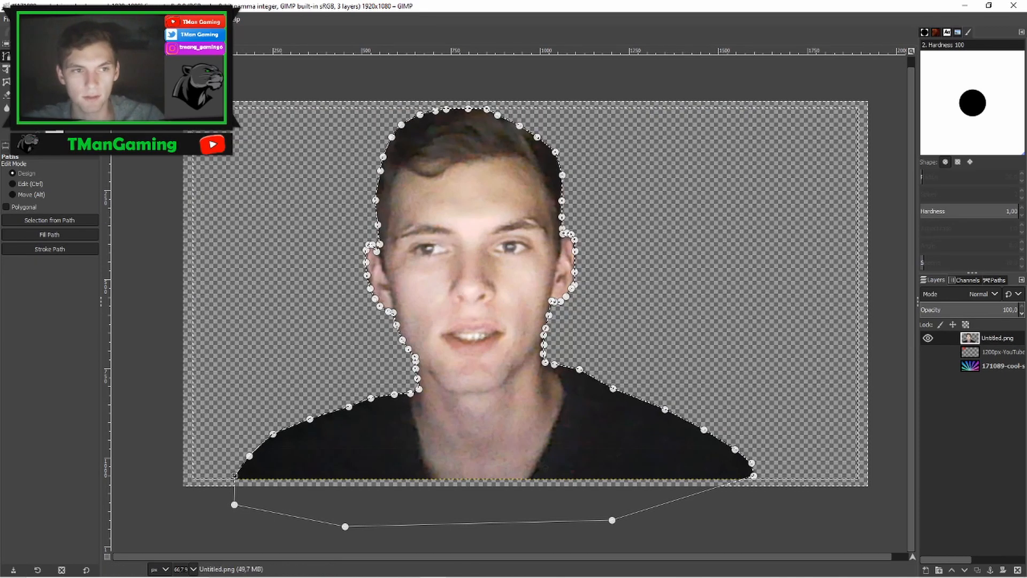
- Remove the selection from the image
{"action": "left_click", "coordinate": [42, 19]}
{"action": "left_click", "coordinate": [50, 47]}
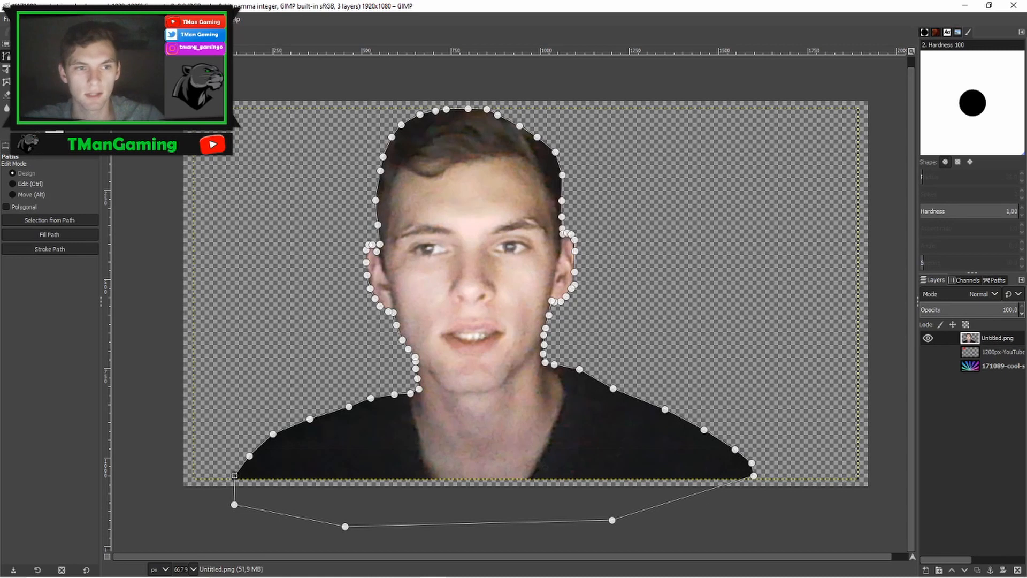
{"action": "left_click", "coordinate": [59, 56]}
{"action": "scroll", "coordinate": [528, 276], "scroll_direction": "down", "scroll_amount": 1}
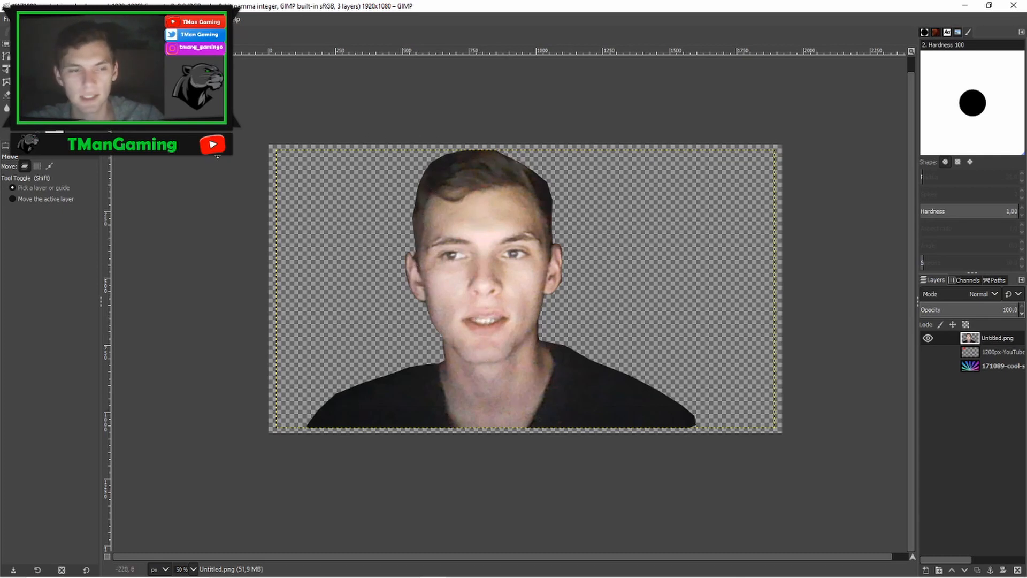
- Scale the photo layer to 1148 × 640 px and center it on the canvas
{"action": "key", "text": "shift+s"}
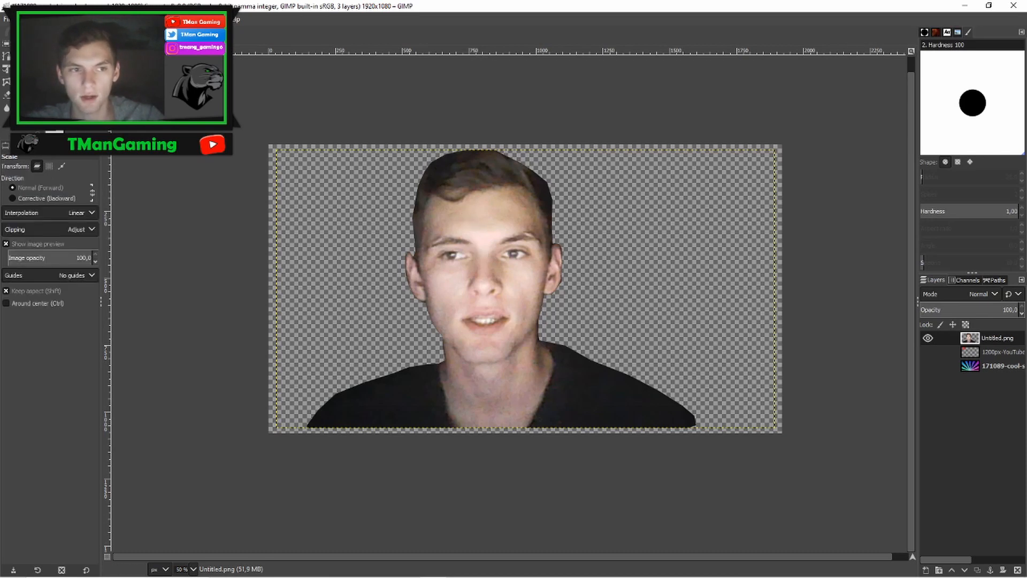
{"action": "left_click", "coordinate": [469, 196]}
{"action": "left_click_drag", "start_coordinate": [790, 443], "coordinate": [403, 226]}
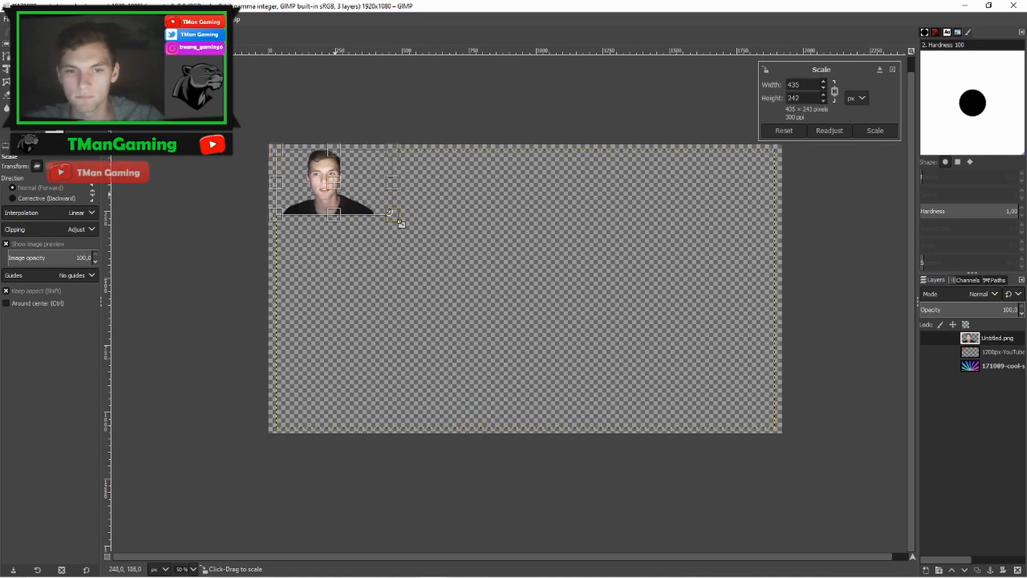
{"action": "mouse_move", "coordinate": [369, 182]}
{"action": "left_mouse_down"}
{"action": "mouse_move", "coordinate": [619, 321]}
{"action": "mouse_move", "coordinate": [369, 169]}
{"action": "left_mouse_up"}
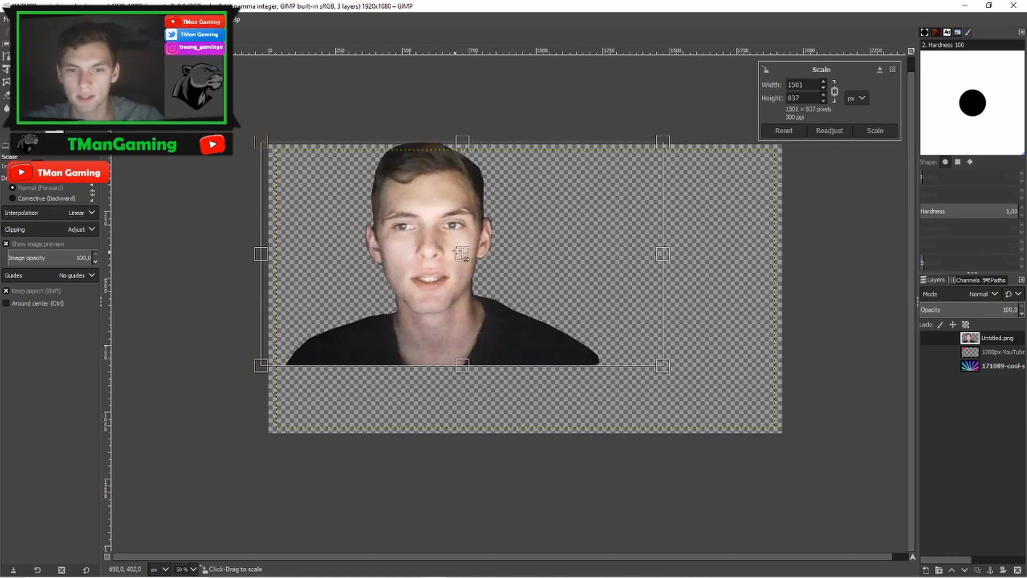
{"action": "left_click_drag", "start_coordinate": [463, 248], "coordinate": [598, 303]}
{"action": "left_click_drag", "start_coordinate": [801, 422], "coordinate": [706, 367]}
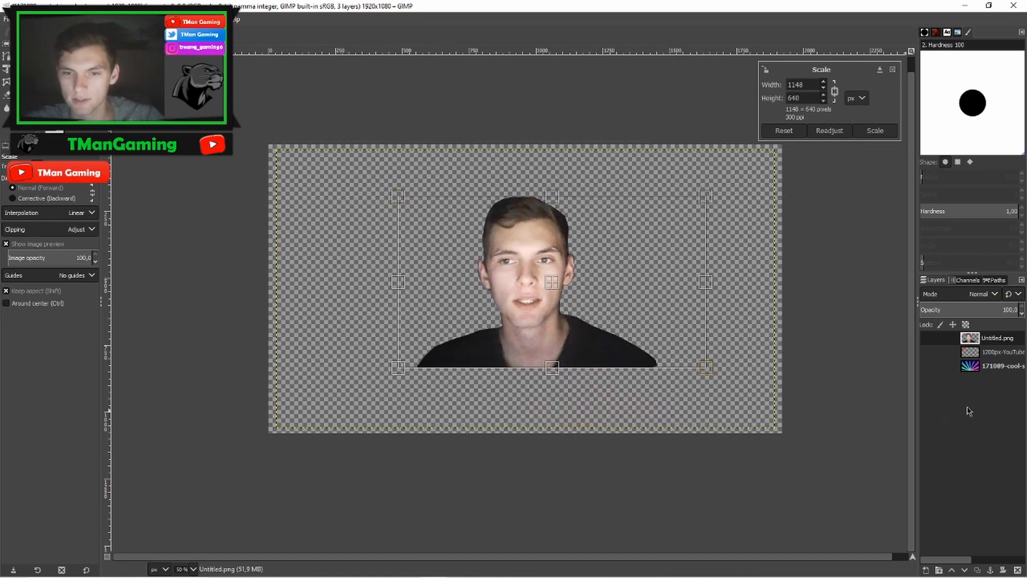
{"action": "left_click", "coordinate": [875, 130]}
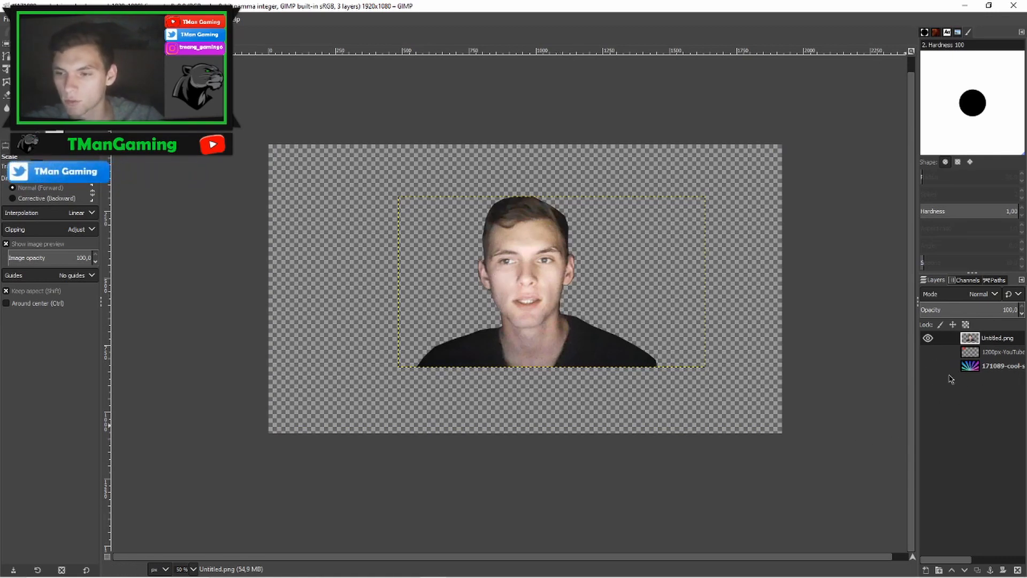
- Show the stripes background and rescale the photo to 1249 × 696 px, placing it in the lower-right corner
{"action": "left_click", "coordinate": [931, 367]}
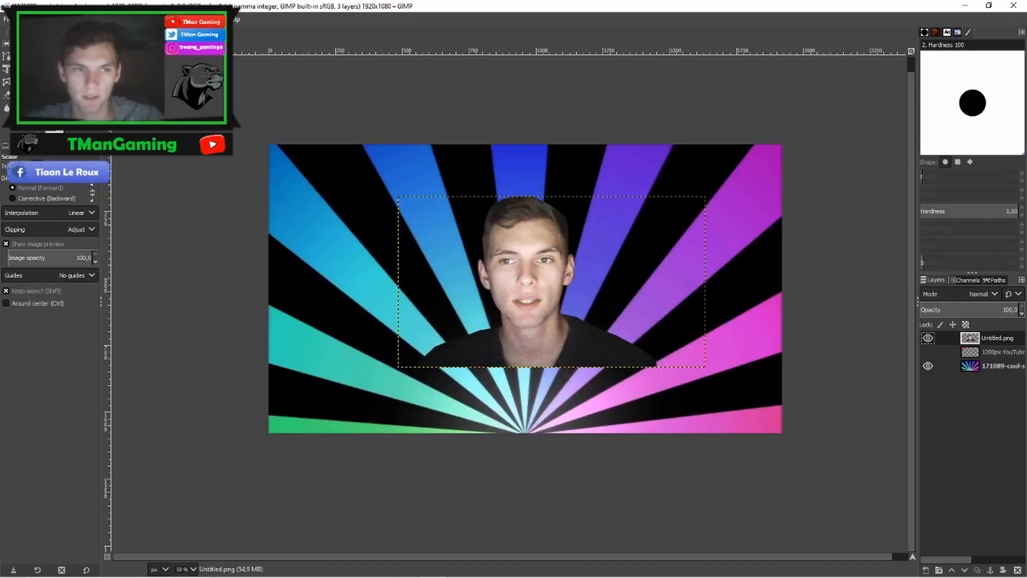
{"action": "left_click", "coordinate": [534, 272]}
{"action": "left_click_drag", "start_coordinate": [717, 377], "coordinate": [742, 391]}
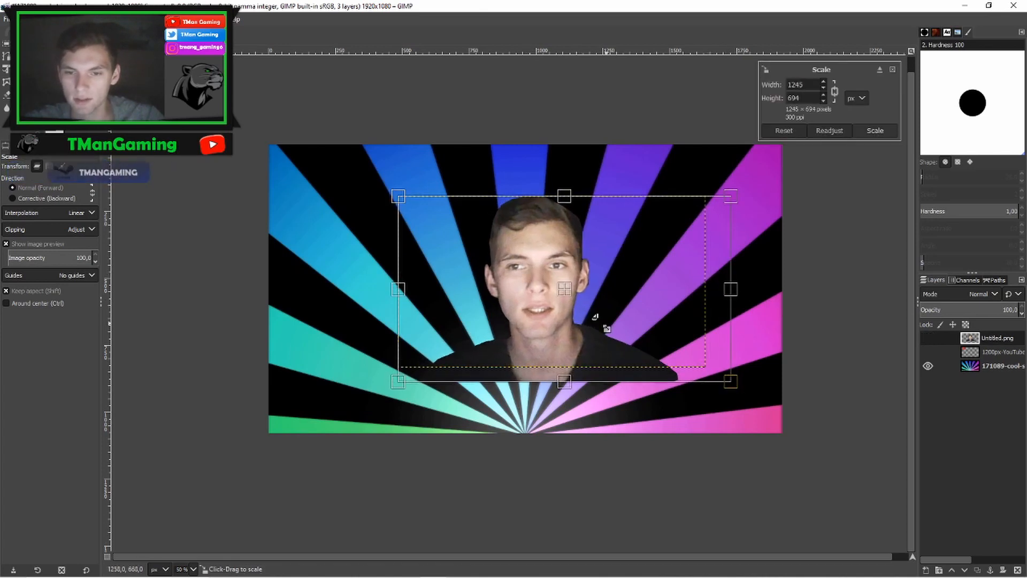
{"action": "left_click_drag", "start_coordinate": [560, 295], "coordinate": [669, 340]}
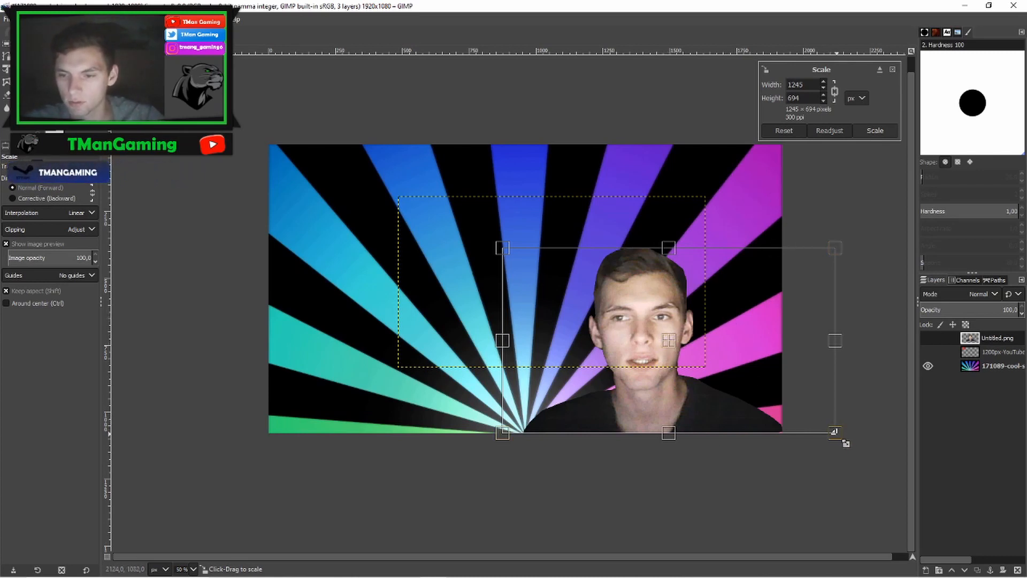
{"action": "left_click_drag", "start_coordinate": [845, 443], "coordinate": [843, 435]}
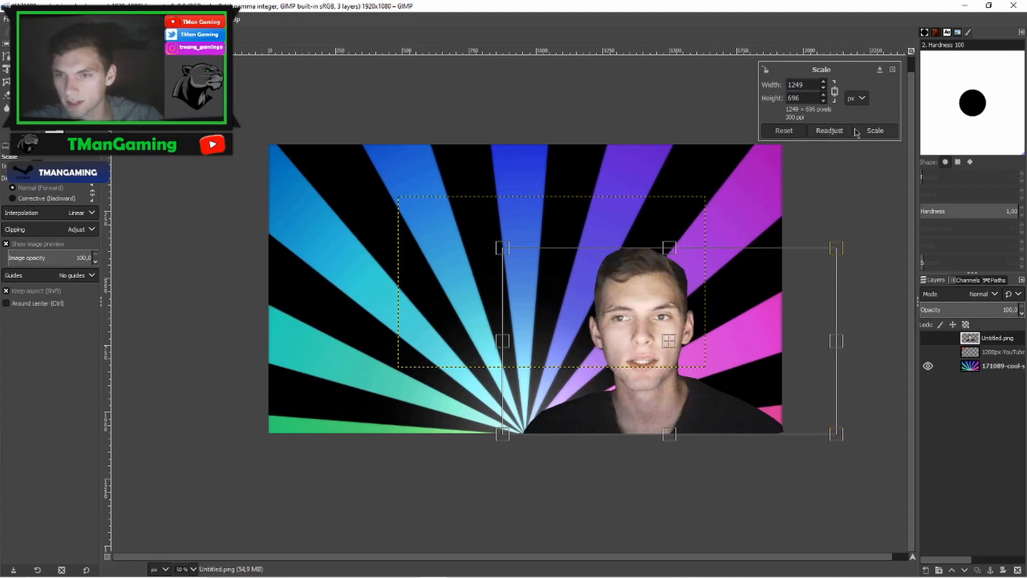
{"action": "left_click", "coordinate": [875, 130]}
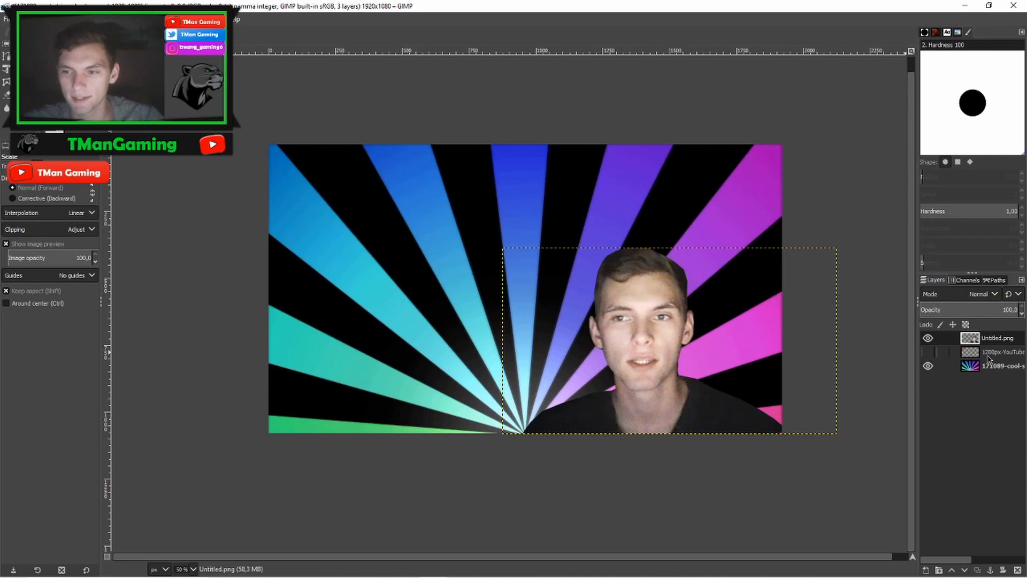
- Show the YouTube logo layer and move the logo slightly down and right
{"action": "left_click", "coordinate": [929, 352]}
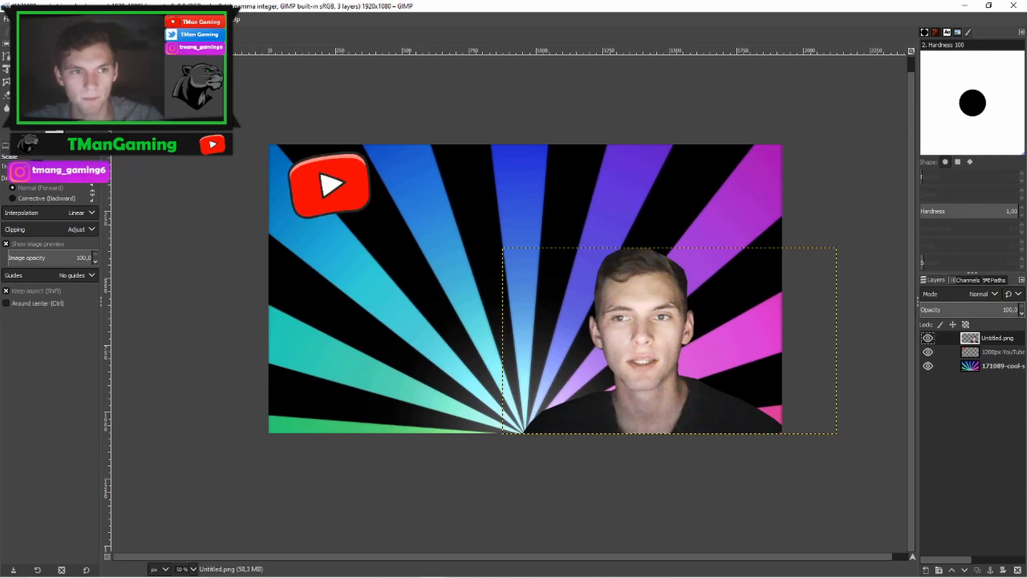
{"action": "key", "text": "m"}
{"action": "left_click_drag", "start_coordinate": [330, 185], "coordinate": [358, 214]}
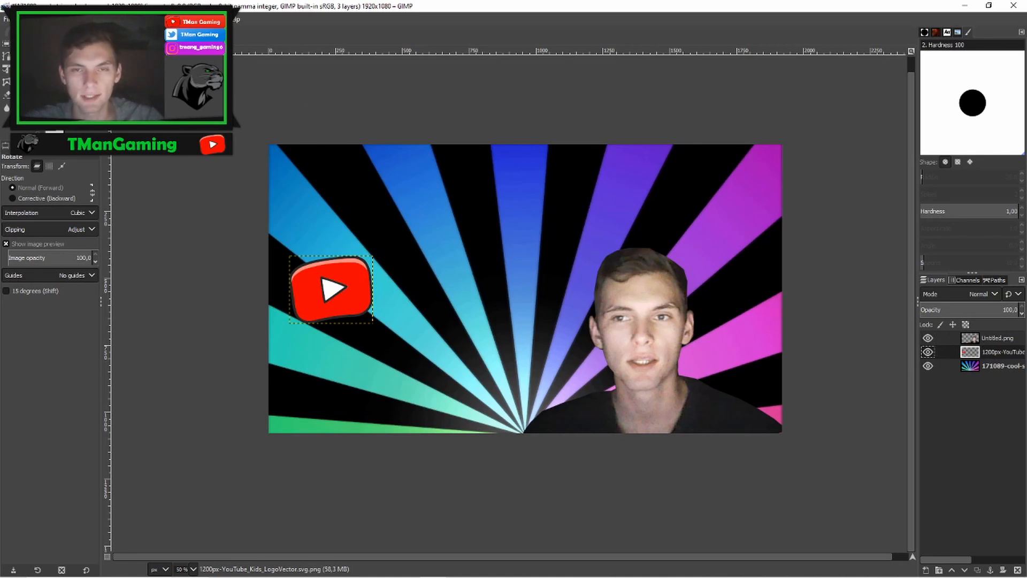
- Rotate the YouTube logo layer by -14.32 degrees
{"action": "left_click", "coordinate": [158, 19]}
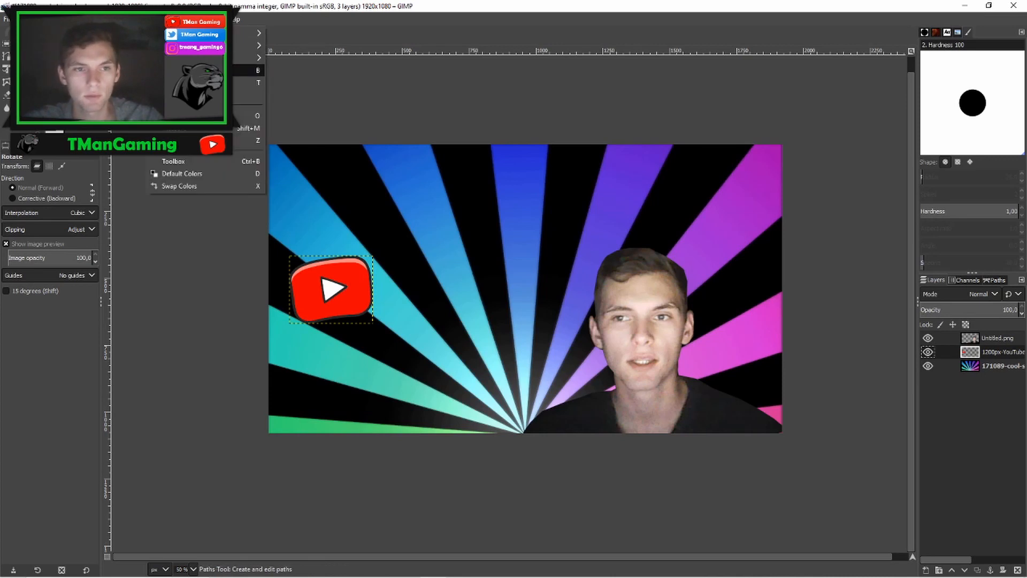
{"action": "mouse_move", "coordinate": [184, 58]}
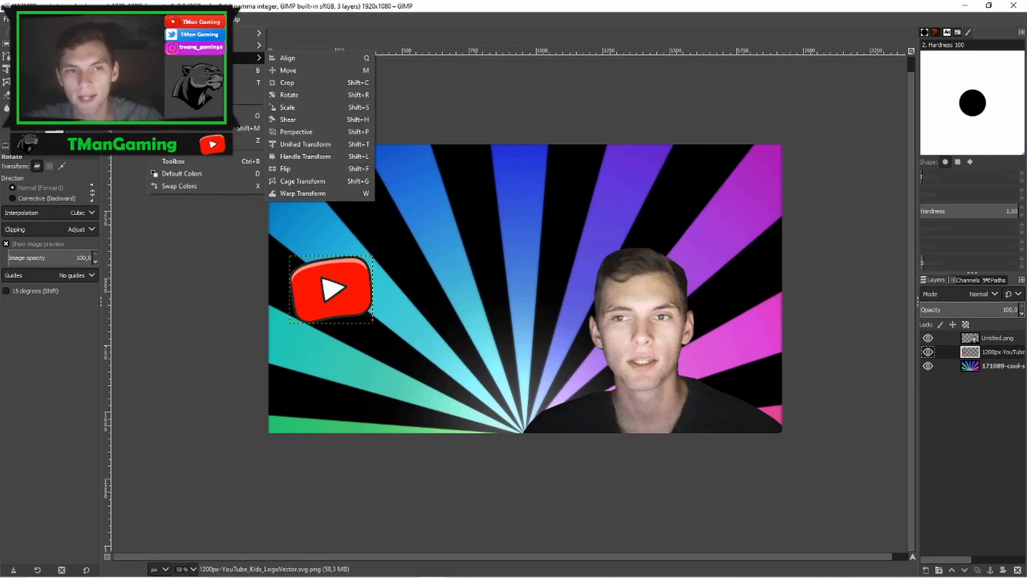
{"action": "left_click", "coordinate": [284, 99]}
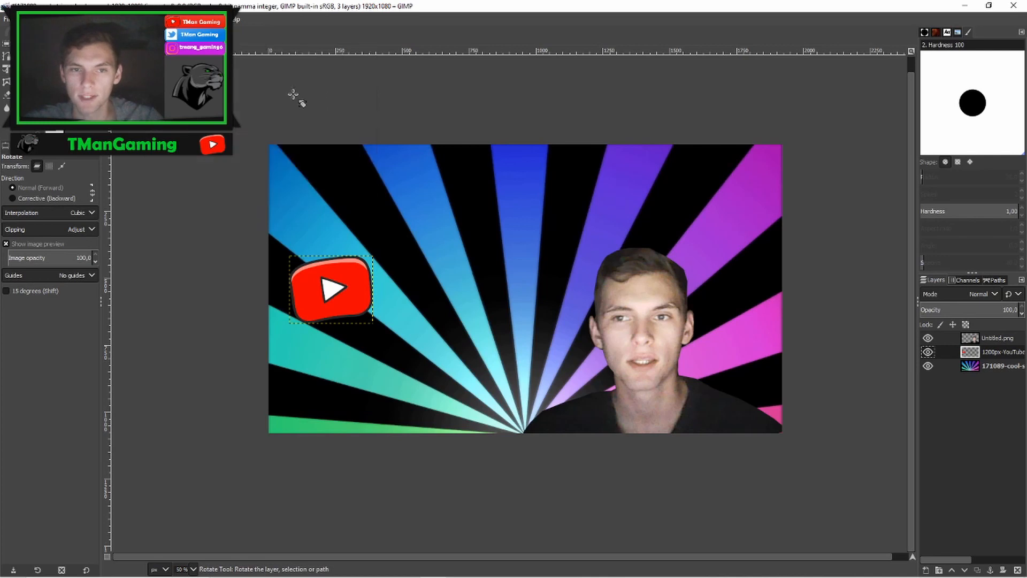
{"action": "left_click", "coordinate": [649, 114]}
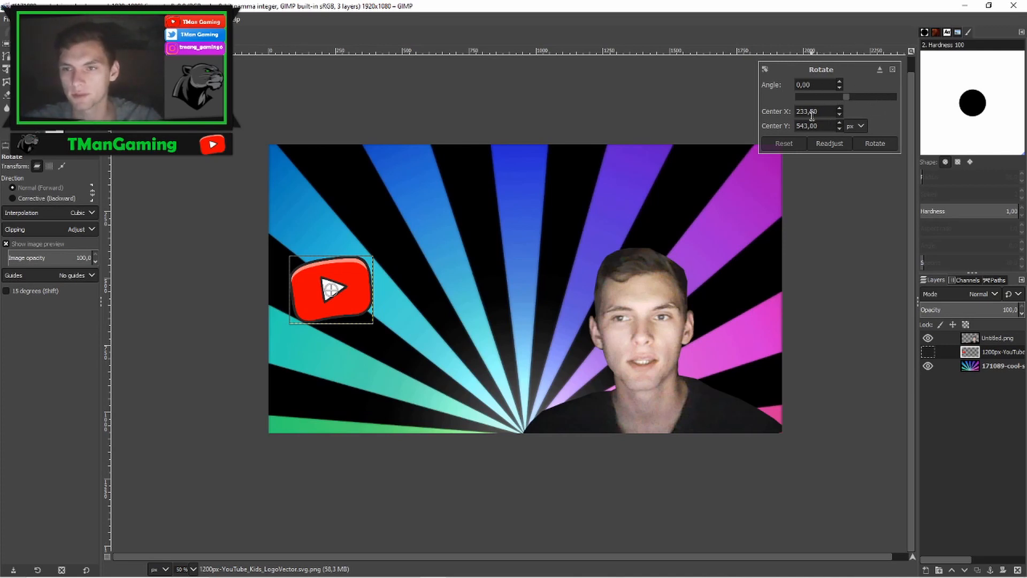
{"action": "left_click_drag", "start_coordinate": [845, 97], "coordinate": [858, 100]}
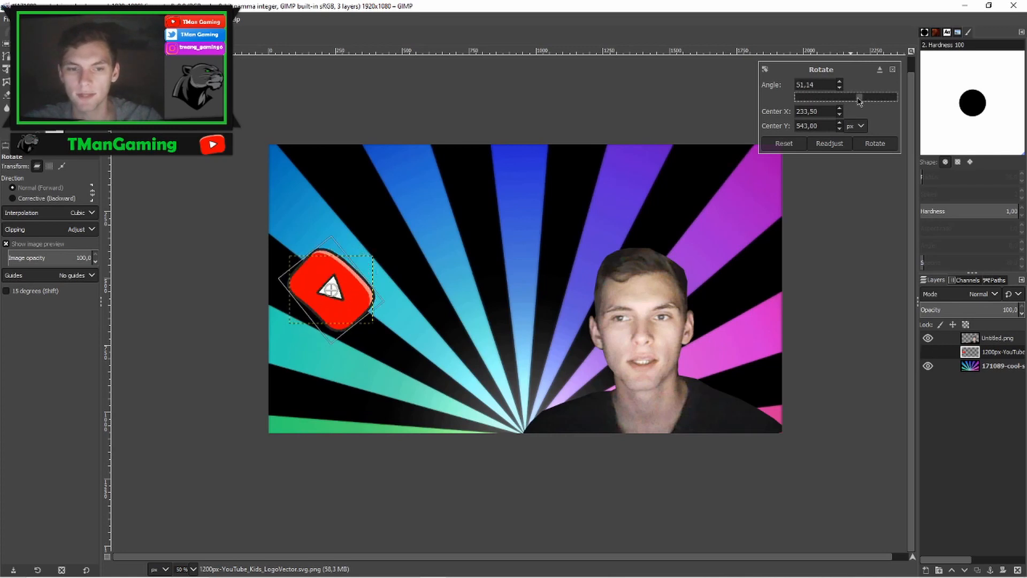
{"action": "left_click", "coordinate": [844, 99]}
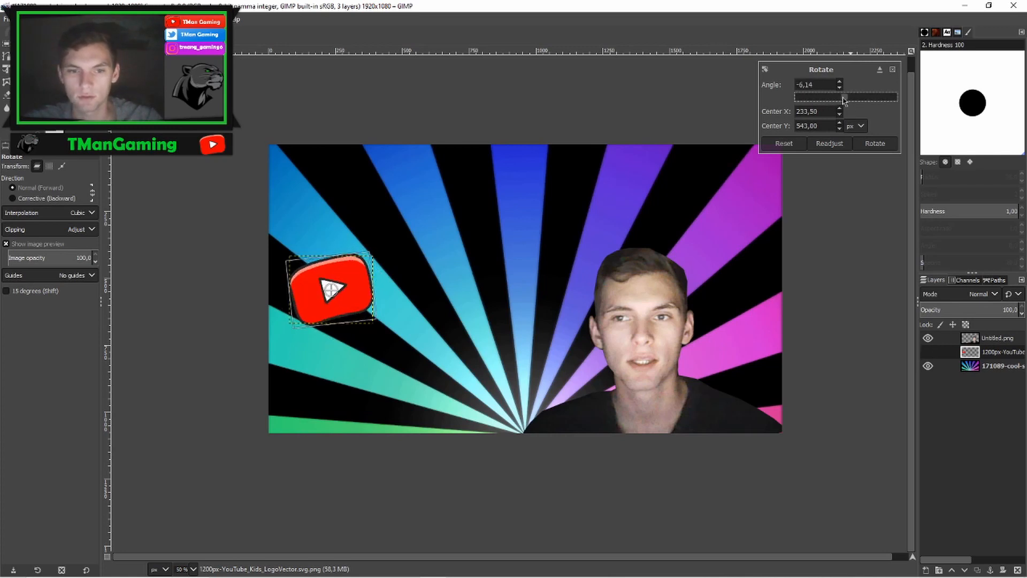
{"action": "left_click_drag", "start_coordinate": [844, 99], "coordinate": [841, 101]}
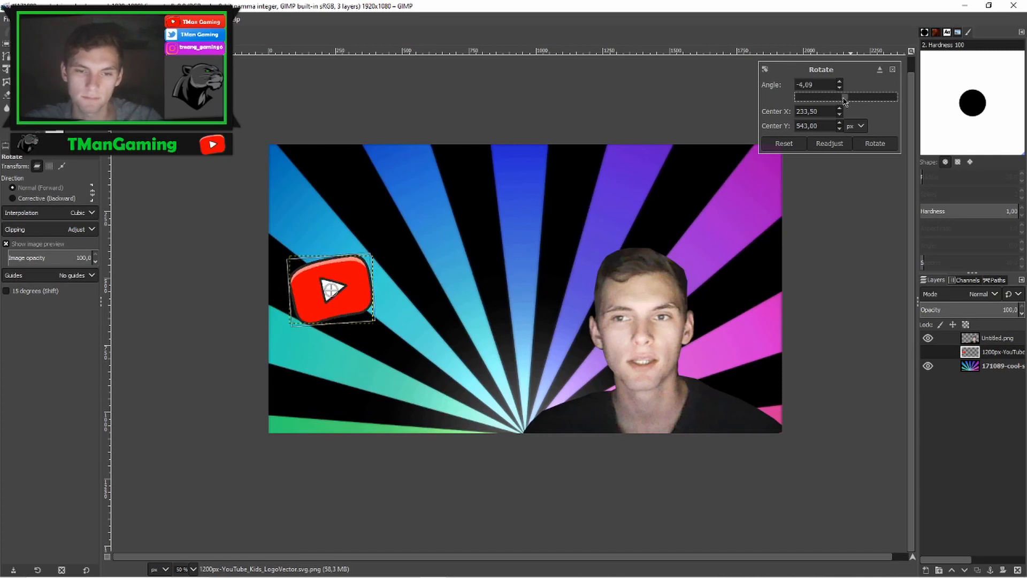
{"action": "left_click", "coordinate": [873, 143]}
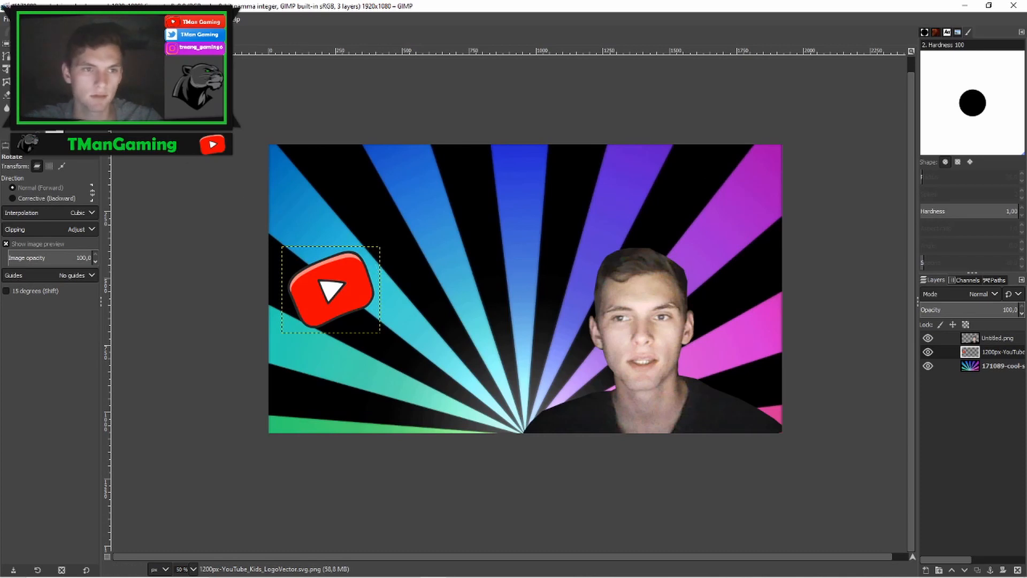
- Move the rotated logo slightly down and to the left
{"action": "key", "text": "m"}
{"action": "left_click_drag", "start_coordinate": [333, 290], "coordinate": [323, 329]}
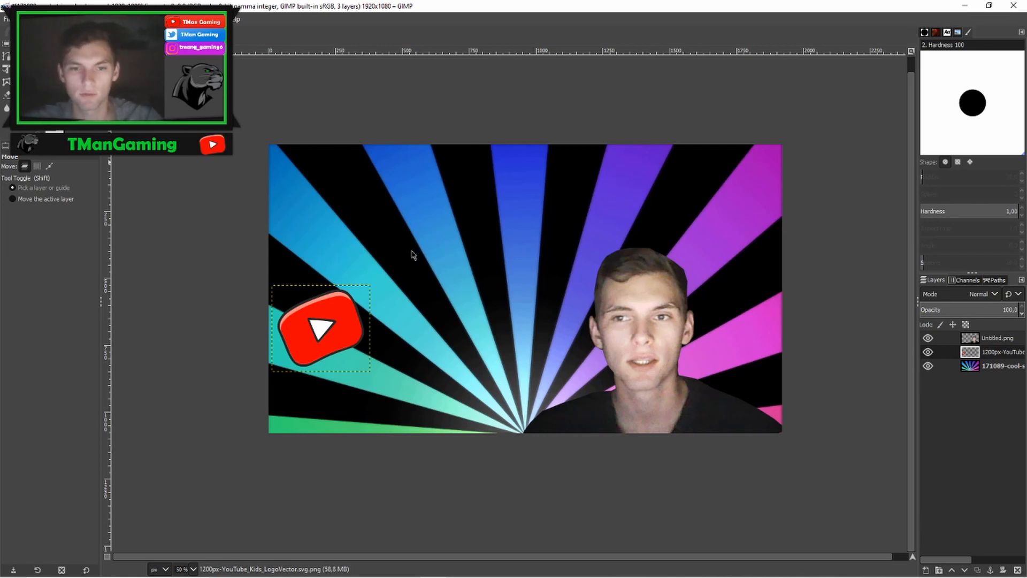
- Start adding text to the thumbnail with the Text tool
{"action": "key", "text": "t"}
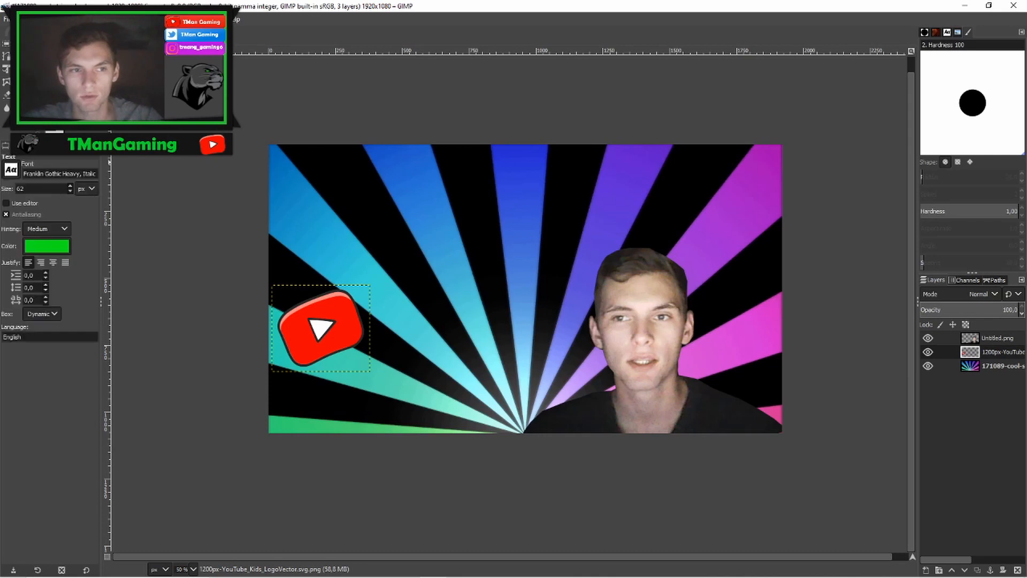
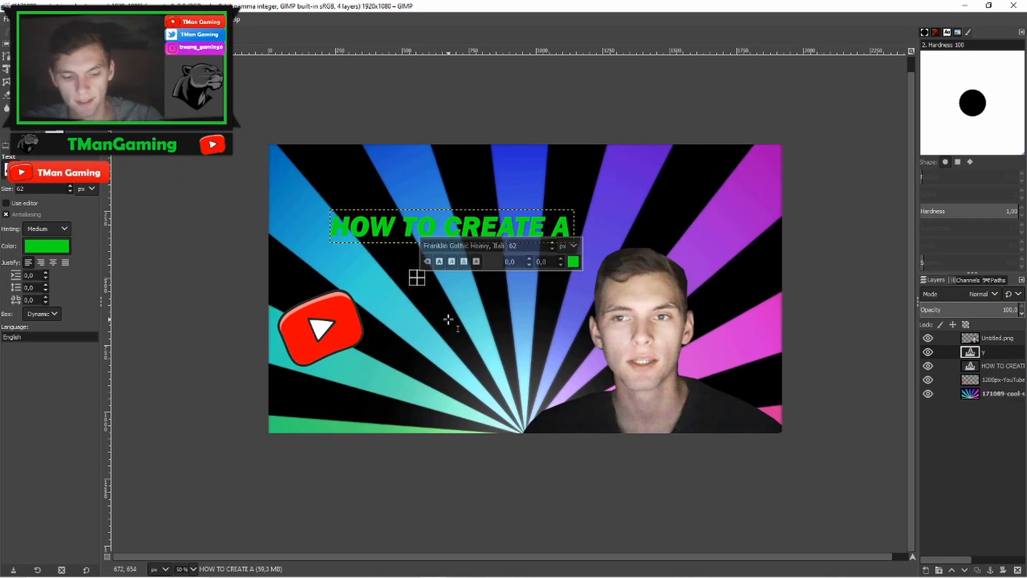
- Type the second text line "YOUTUBE THUMBNAIL" in a new text layer
{"action": "key", "text": "BackSpace"}
{"action": "key", "text": "BackSpace"}
{"action": "key", "text": "BackSpace"}
{"action": "key", "text": "BackSpace"}
{"action": "key", "text": "BackSpace"}
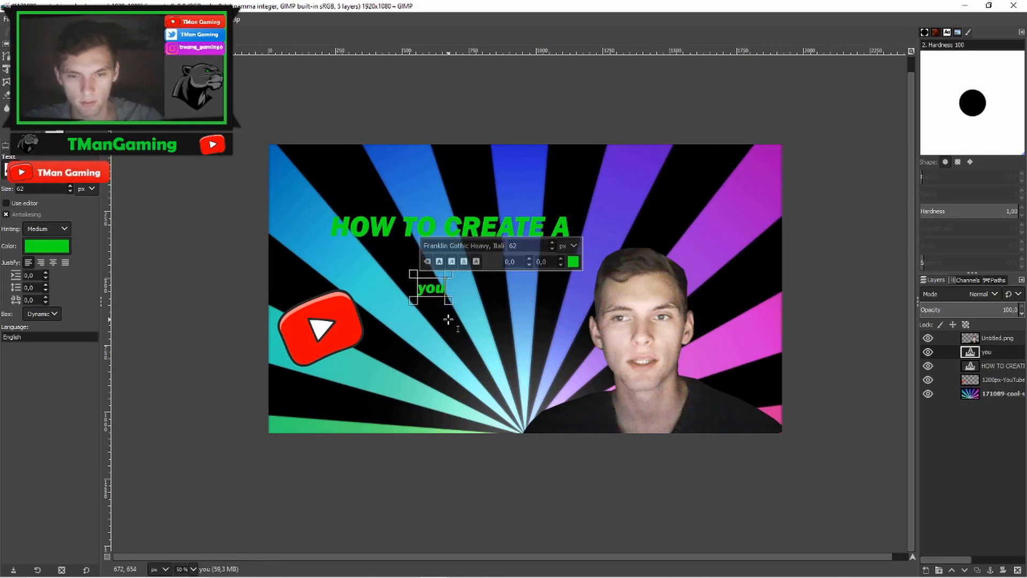
{"action": "type", "text": "YOUTU"}
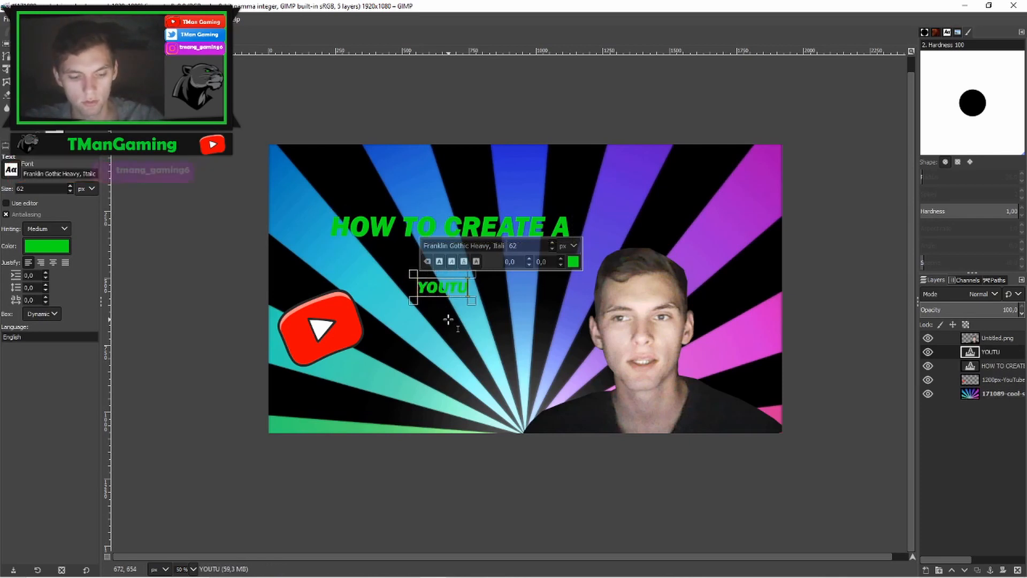
{"action": "type", "text": "BE THUMBNAIL"}
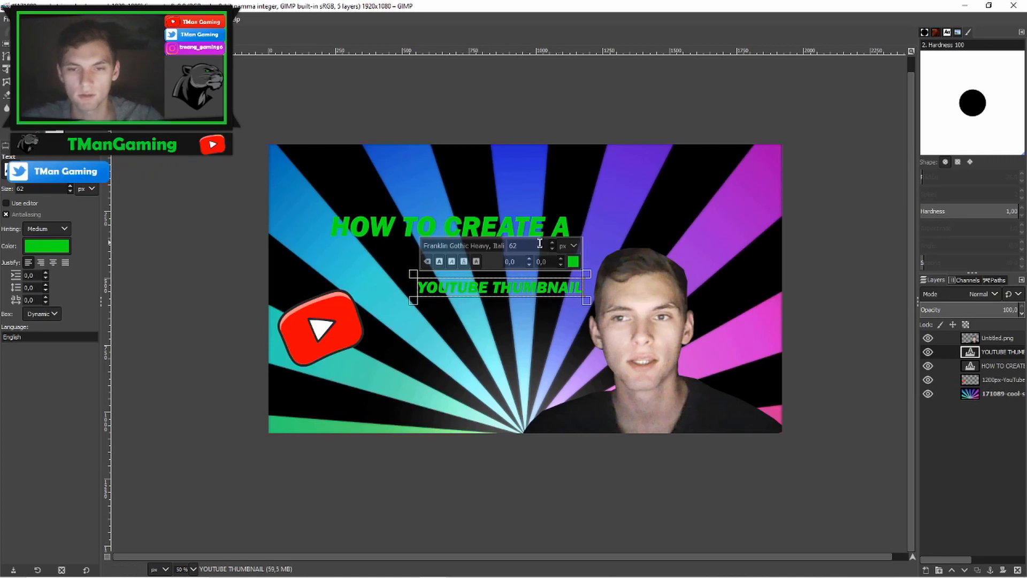
- Select the YOUTUBE THUMBNAIL text and set its size to 106 px
{"action": "left_click_drag", "start_coordinate": [584, 289], "coordinate": [430, 295]}
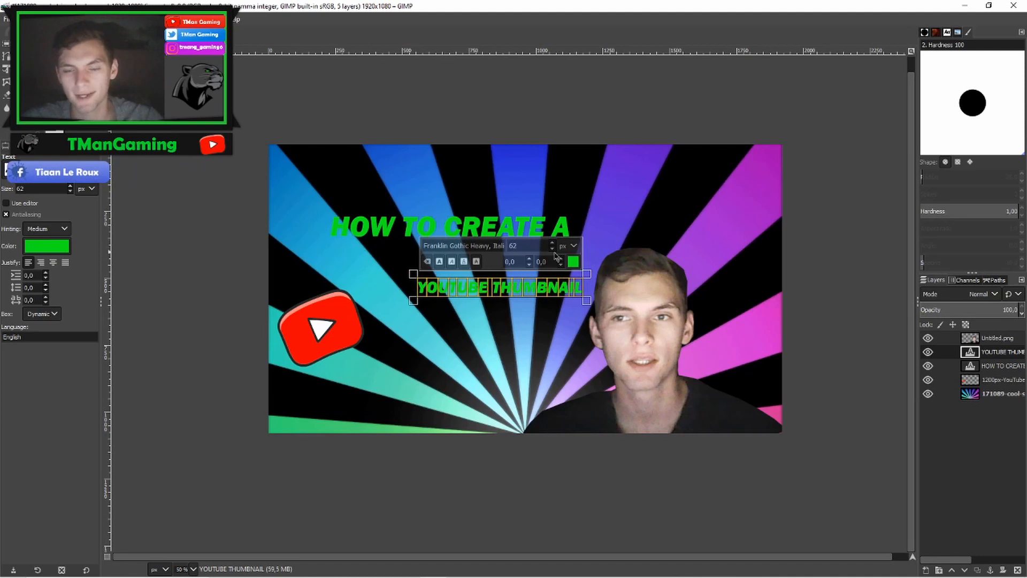
{"action": "scroll", "coordinate": [553, 243], "scroll_direction": "up", "scroll_amount": 20}
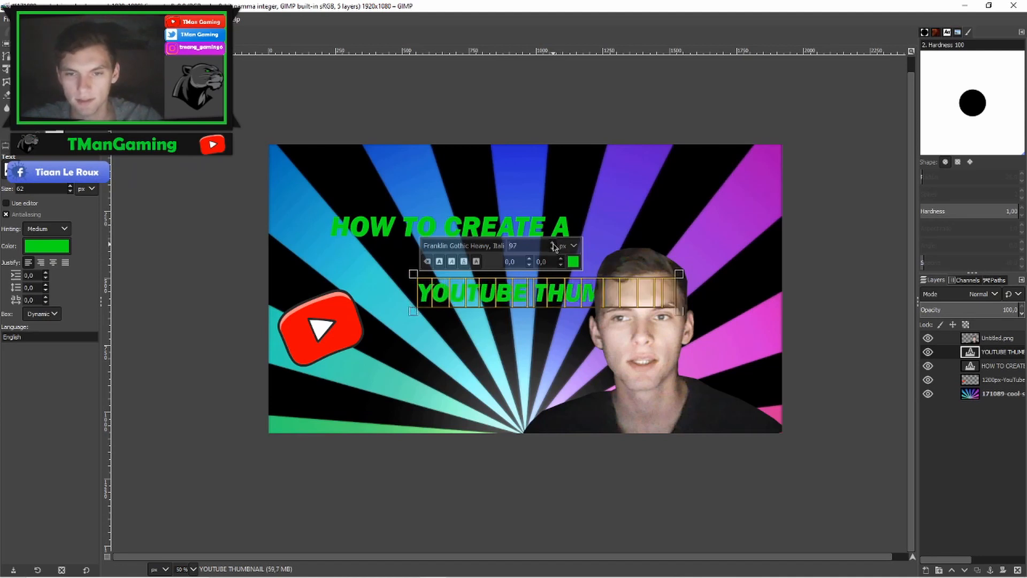
{"action": "scroll", "coordinate": [553, 244], "scroll_direction": "up", "scroll_amount": 5}
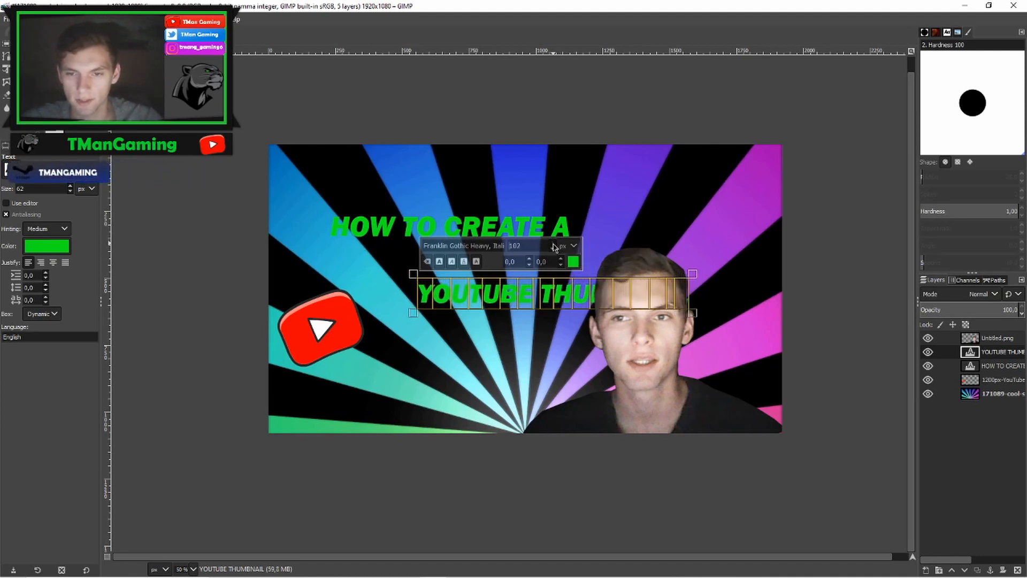
{"action": "scroll", "coordinate": [555, 246], "scroll_direction": "up", "scroll_amount": 5}
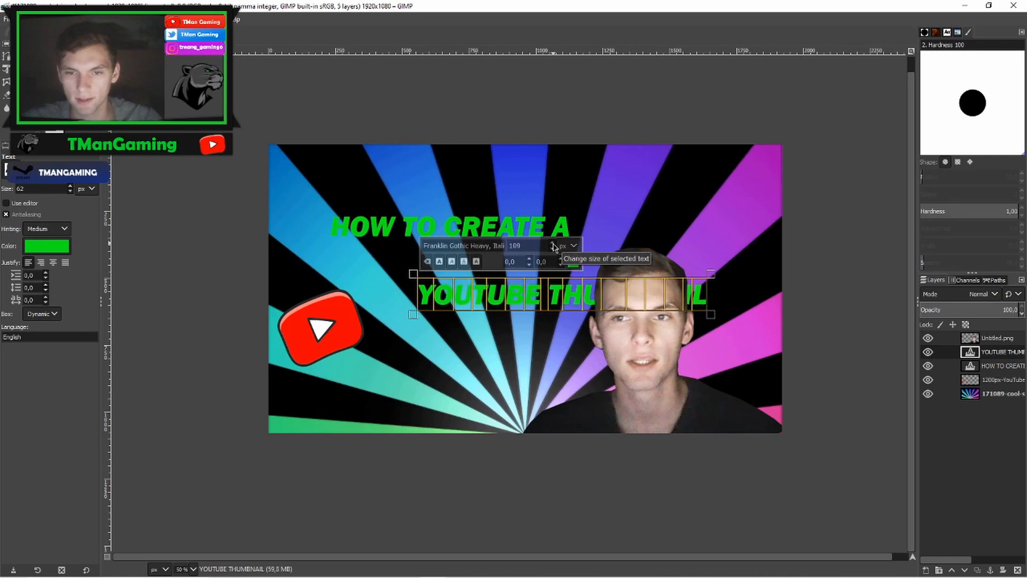
{"action": "scroll", "coordinate": [553, 247], "scroll_direction": "down", "scroll_amount": 3}
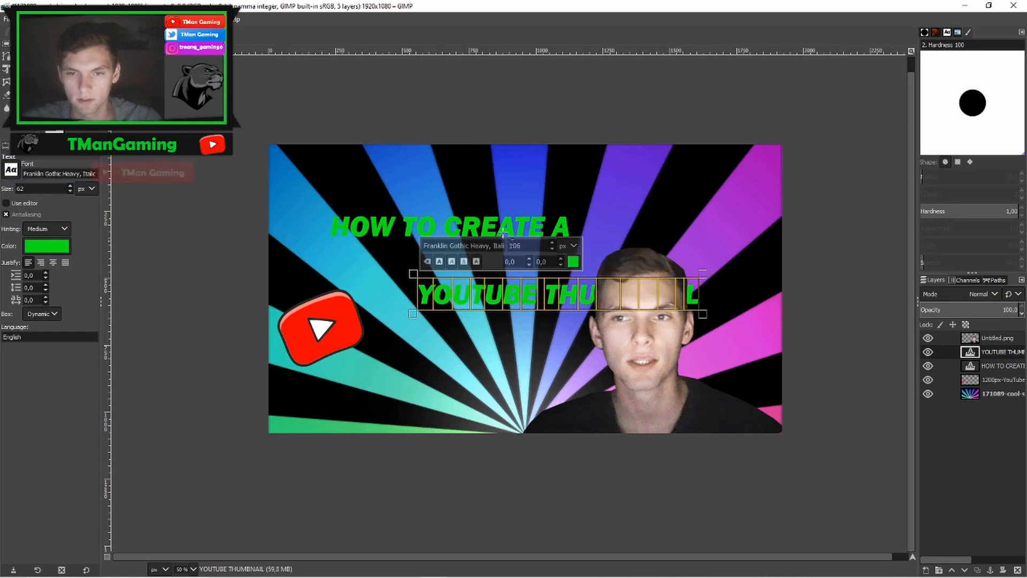
- Move the YOUTUBE THUMBNAIL text under the HOW TO CREATE A line and break it into two lines
{"action": "left_click", "coordinate": [58, 57]}
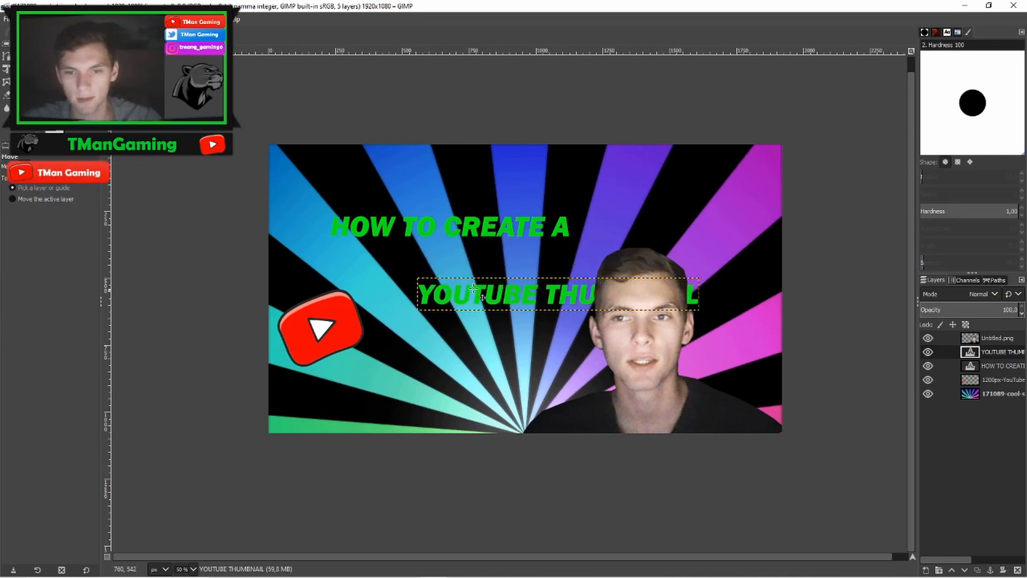
{"action": "left_click_drag", "start_coordinate": [510, 289], "coordinate": [437, 256]}
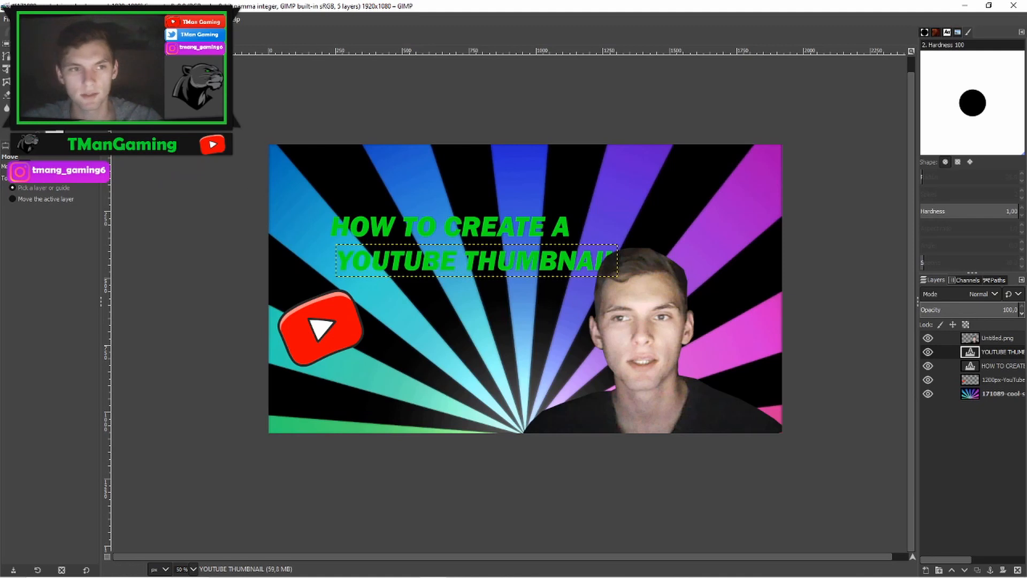
{"action": "key", "text": "t"}
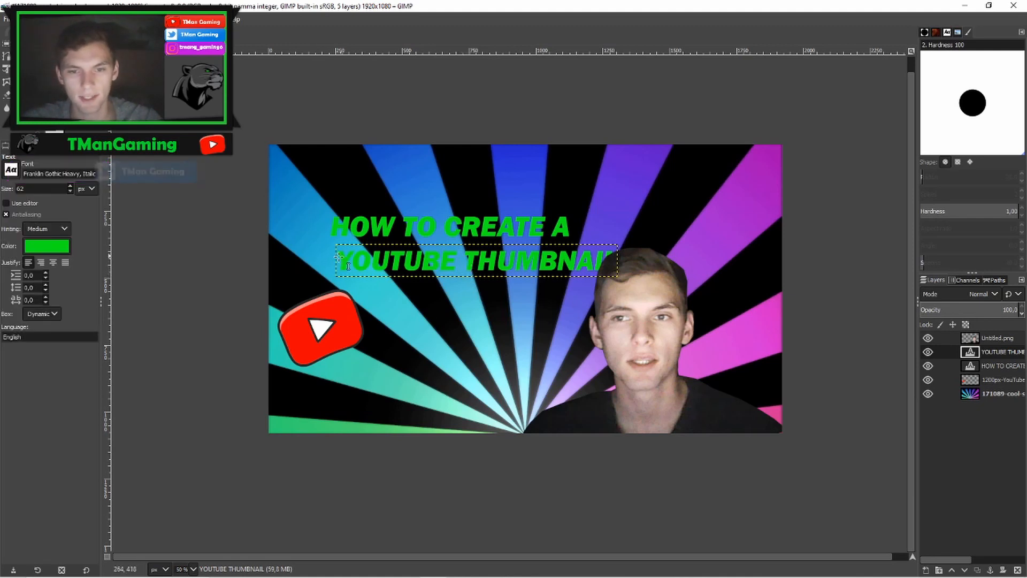
{"action": "left_click", "coordinate": [500, 267]}
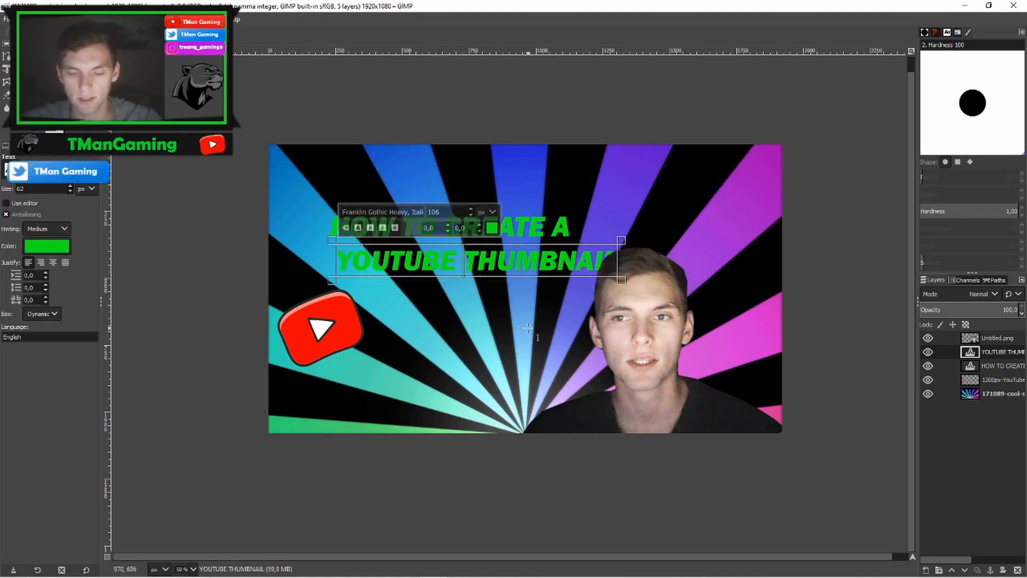
{"action": "key", "text": "Return"}
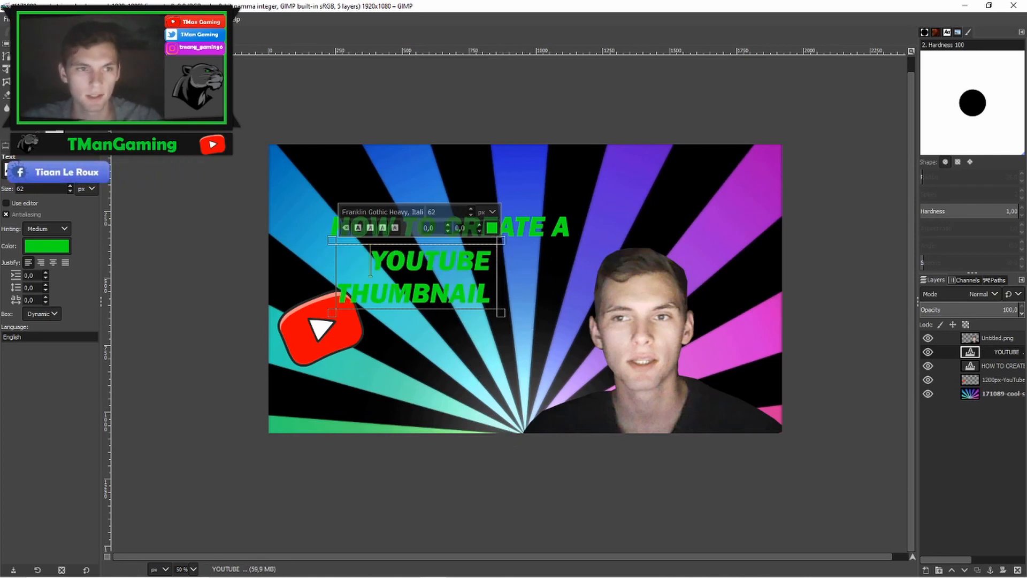
- Move the two-line YOUTUBE THUMBNAIL text down and to the right
{"action": "key", "text": "Escape"}
{"action": "key", "text": "m"}
{"action": "left_click_drag", "start_coordinate": [430, 265], "coordinate": [489, 292]}
{"action": "key", "text": "ctrl+z"}
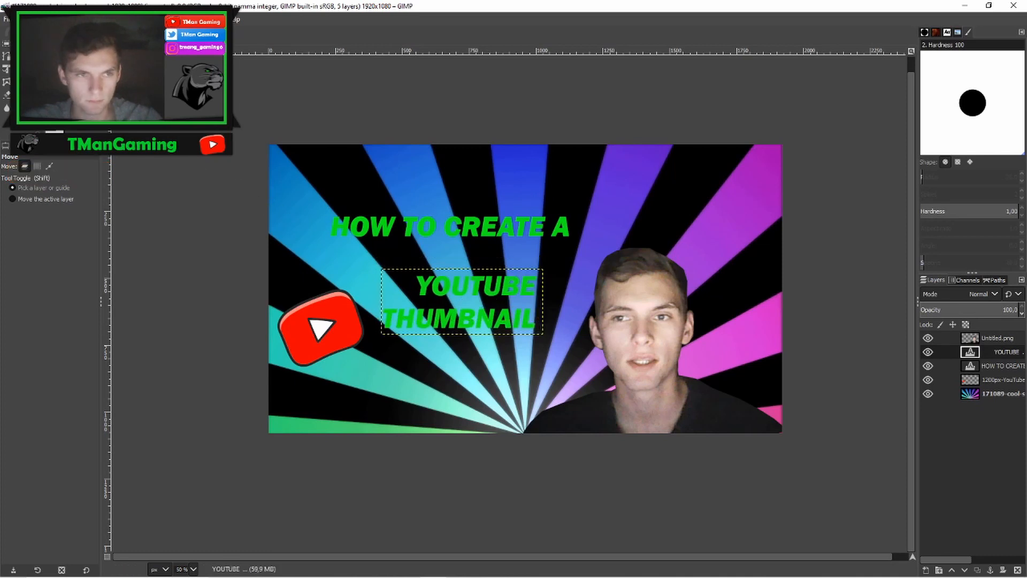
- Enlarge the YOUTUBE THUMBNAIL text by stepping its font size up
{"action": "key", "text": "t"}
{"action": "left_click", "coordinate": [434, 288]}
{"action": "left_click", "coordinate": [517, 234]}
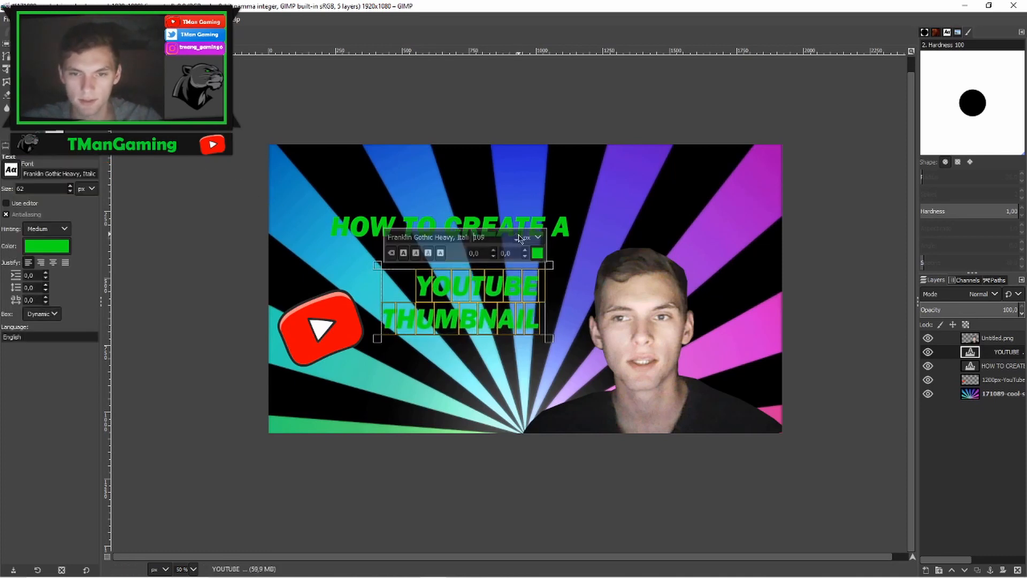
{"action": "left_click", "coordinate": [516, 235]}
{"action": "left_click", "coordinate": [517, 235]}
{"action": "left_click", "coordinate": [517, 235]}
{"action": "left_click", "coordinate": [518, 234]}
{"action": "left_click", "coordinate": [517, 235]}
{"action": "left_click", "coordinate": [517, 235]}
{"action": "left_click", "coordinate": [517, 235]}
{"action": "left_click", "coordinate": [518, 235]}
{"action": "left_click", "coordinate": [517, 235]}
{"action": "key", "text": "Escape"}
- Nudge the two-line text slightly down and the YouTube logo up toward the left edge
{"action": "key", "text": "m"}
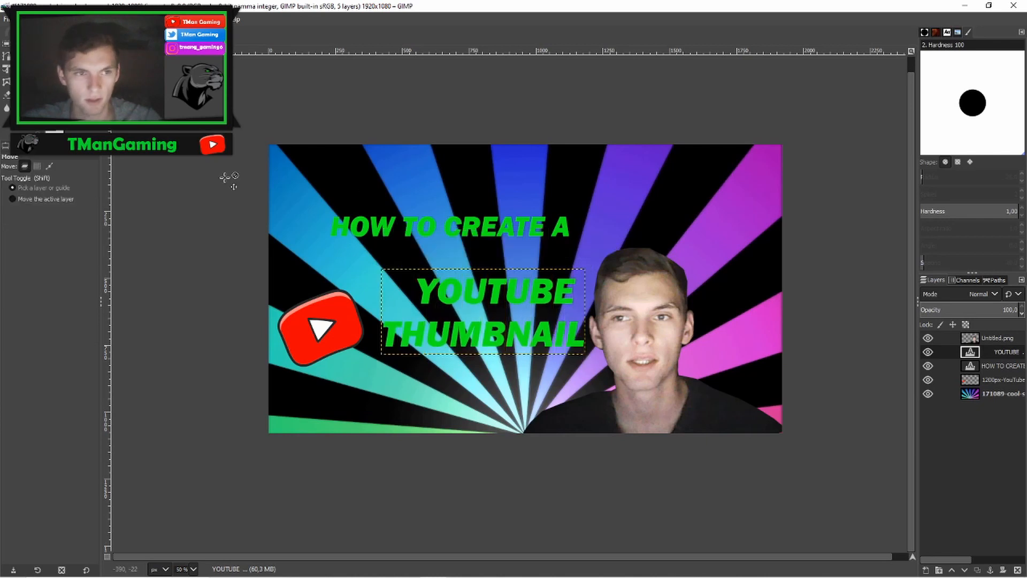
{"action": "left_click_drag", "start_coordinate": [526, 341], "coordinate": [515, 358]}
{"action": "left_click_drag", "start_coordinate": [321, 315], "coordinate": [315, 295]}
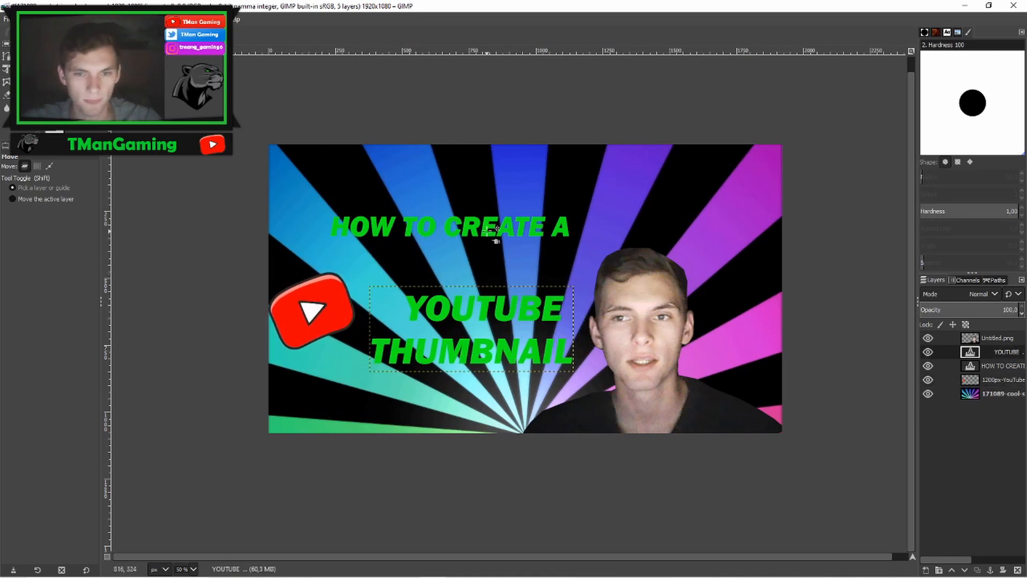
- Set the HOW TO CREATE A text size to 140 px and move it up and to the right
{"action": "mouse_move", "coordinate": [483, 228]}
{"action": "left_mouse_down"}
{"action": "mouse_move", "coordinate": [525, 219]}
{"action": "mouse_move", "coordinate": [473, 225]}
{"action": "left_mouse_up"}
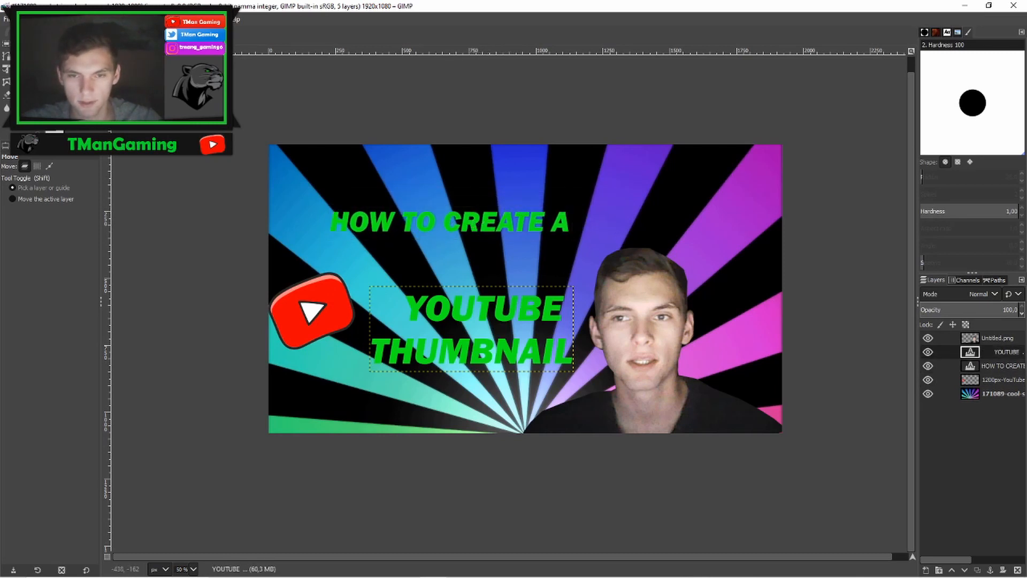
{"action": "key", "text": "t"}
{"action": "left_click_drag", "start_coordinate": [572, 219], "coordinate": [338, 222]}
{"action": "scroll", "coordinate": [465, 176], "scroll_direction": "up", "scroll_amount": 20}
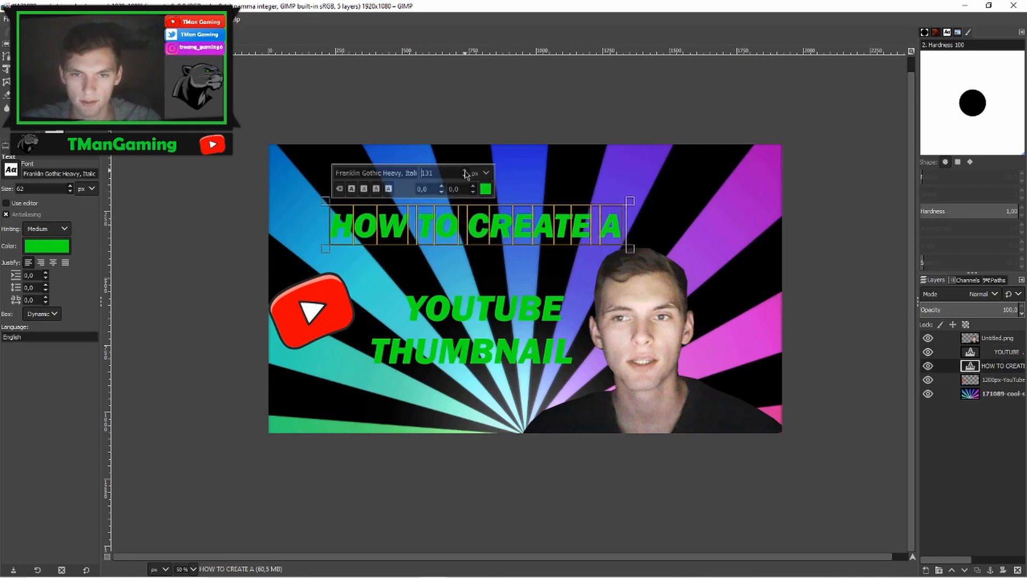
{"action": "scroll", "coordinate": [465, 175], "scroll_direction": "up", "scroll_amount": 10}
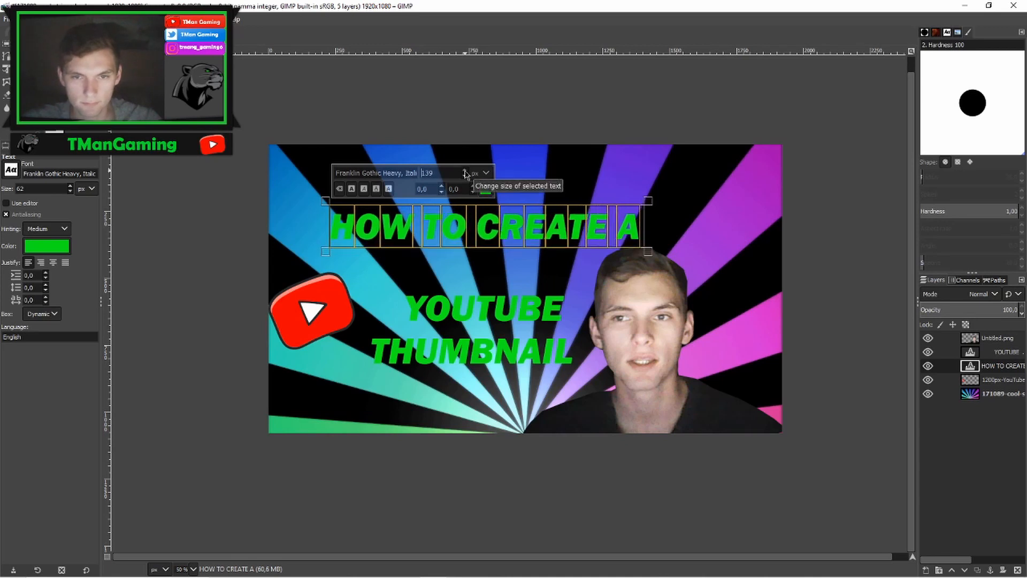
{"action": "scroll", "coordinate": [466, 174], "scroll_direction": "down", "scroll_amount": 1}
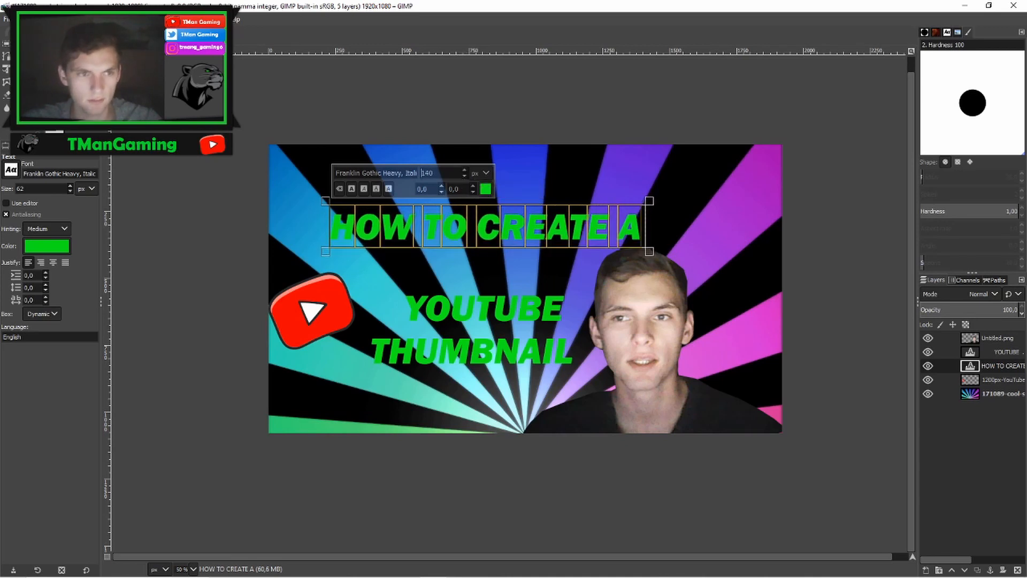
{"action": "key", "text": "m"}
{"action": "left_click_drag", "start_coordinate": [538, 237], "coordinate": [566, 228]}
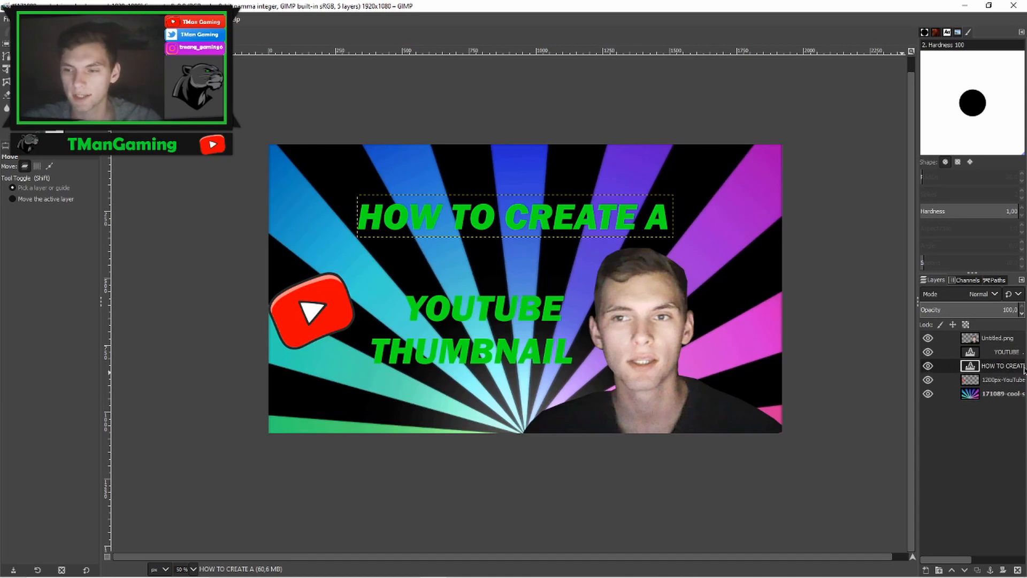
- Change the YOUTUBE THUMBNAIL text colour to white (ffffff)
{"action": "left_click", "coordinate": [993, 341]}
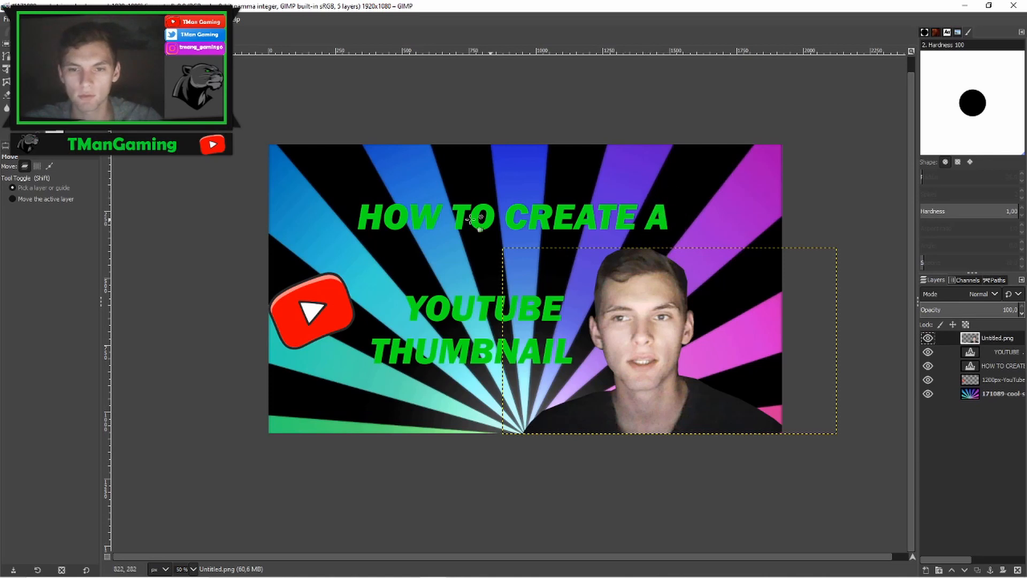
{"action": "left_click", "coordinate": [997, 357]}
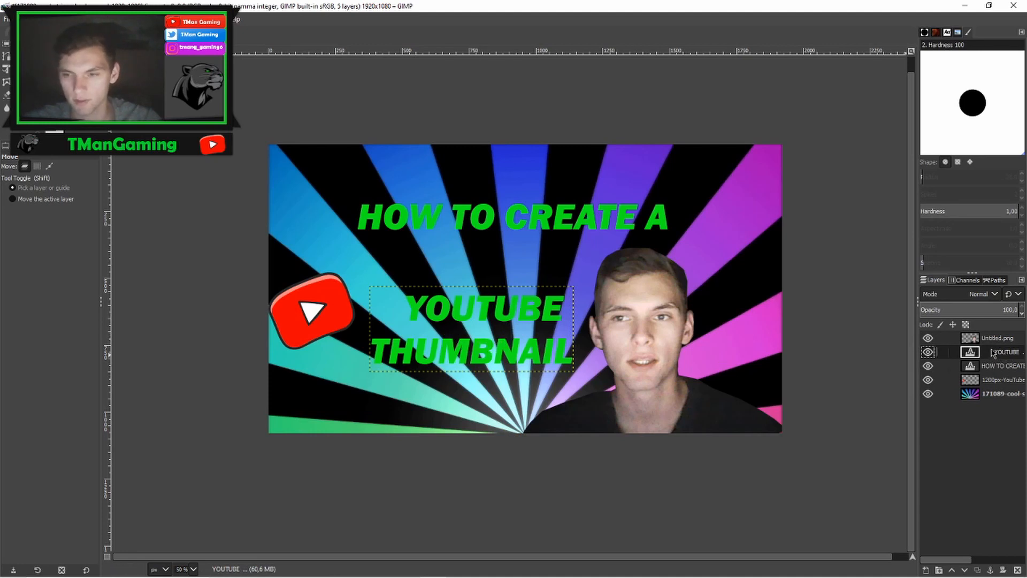
{"action": "key", "text": "t"}
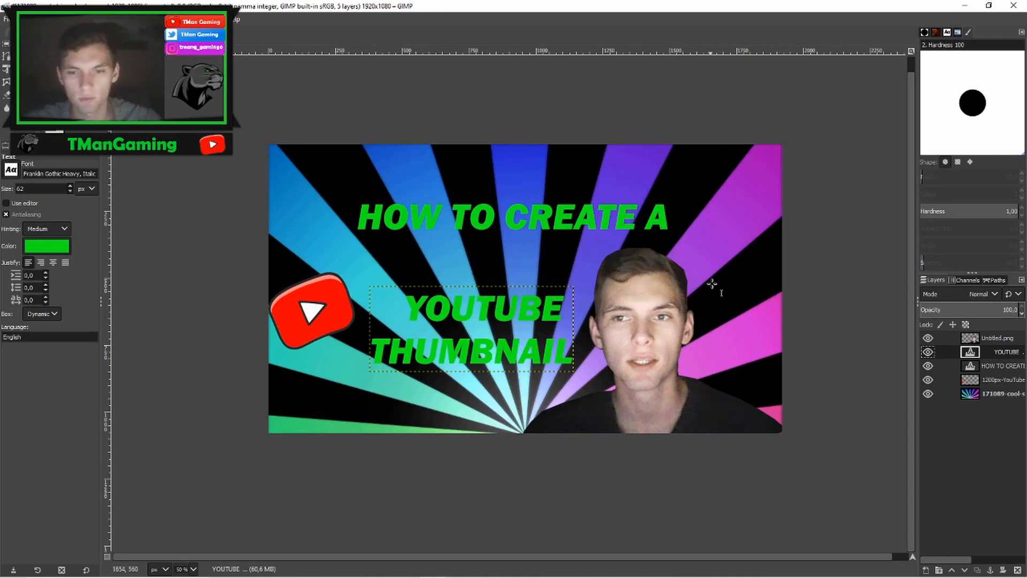
{"action": "left_click", "coordinate": [568, 353]}
{"action": "key", "text": "ctrl+a"}
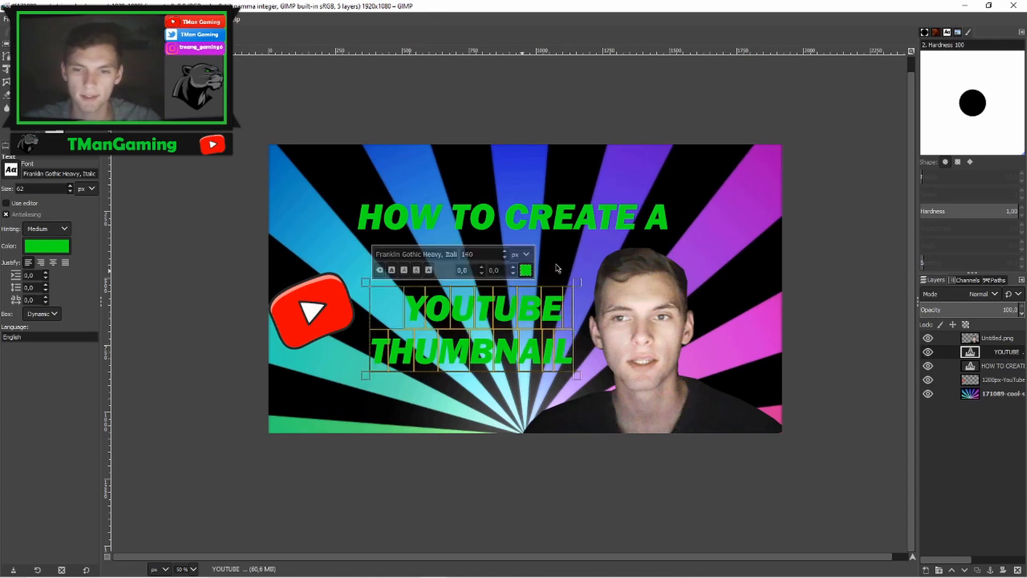
{"action": "left_click", "coordinate": [526, 270]}
{"action": "left_click_drag", "start_coordinate": [563, 185], "coordinate": [393, 144]}
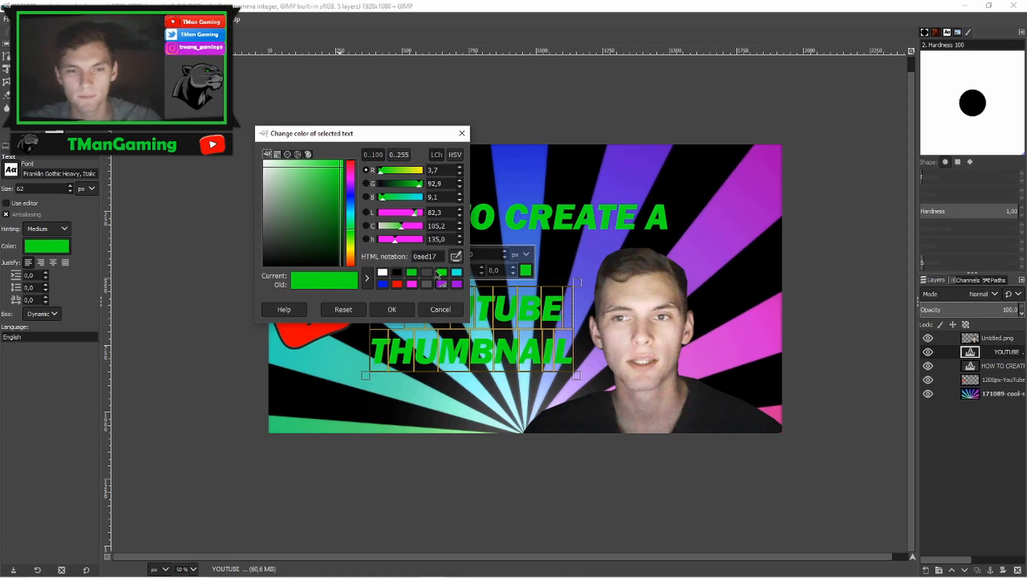
{"action": "left_click_drag", "start_coordinate": [389, 137], "coordinate": [272, 210]}
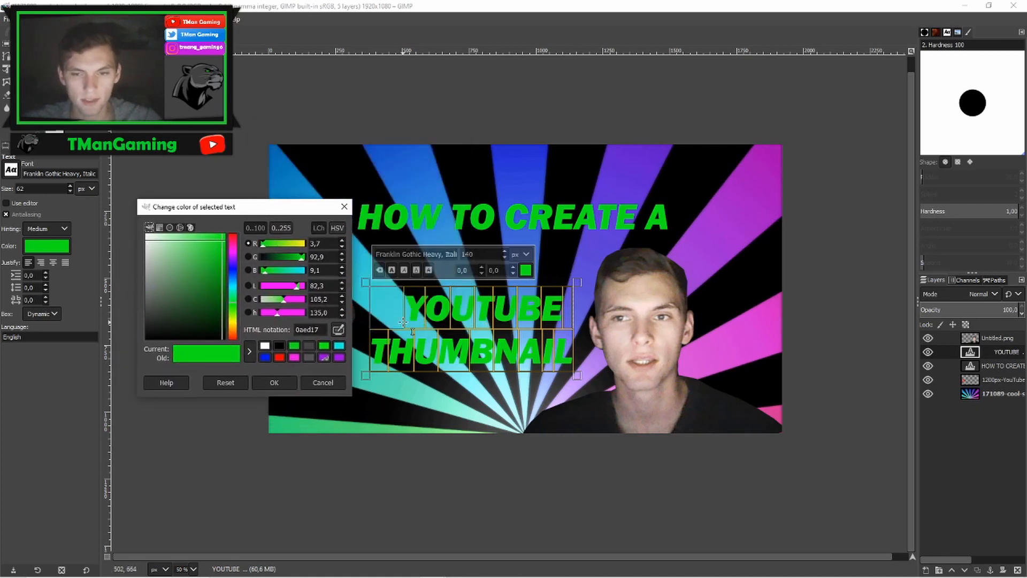
{"action": "left_click", "coordinate": [265, 346]}
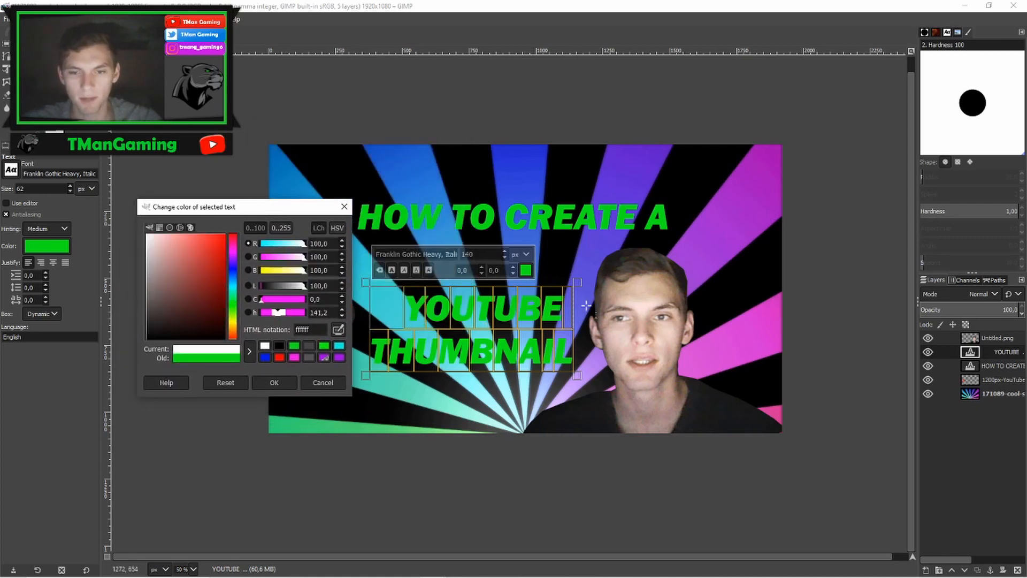
{"action": "left_click", "coordinate": [280, 384]}
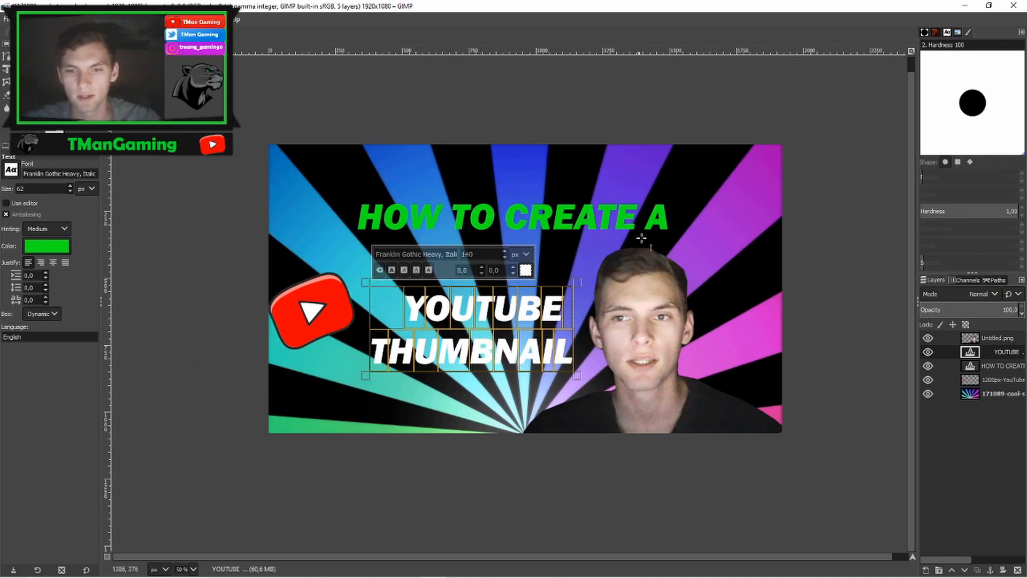
- Change the HOW TO CREATE A text colour to white as well
{"action": "left_click", "coordinate": [670, 218]}
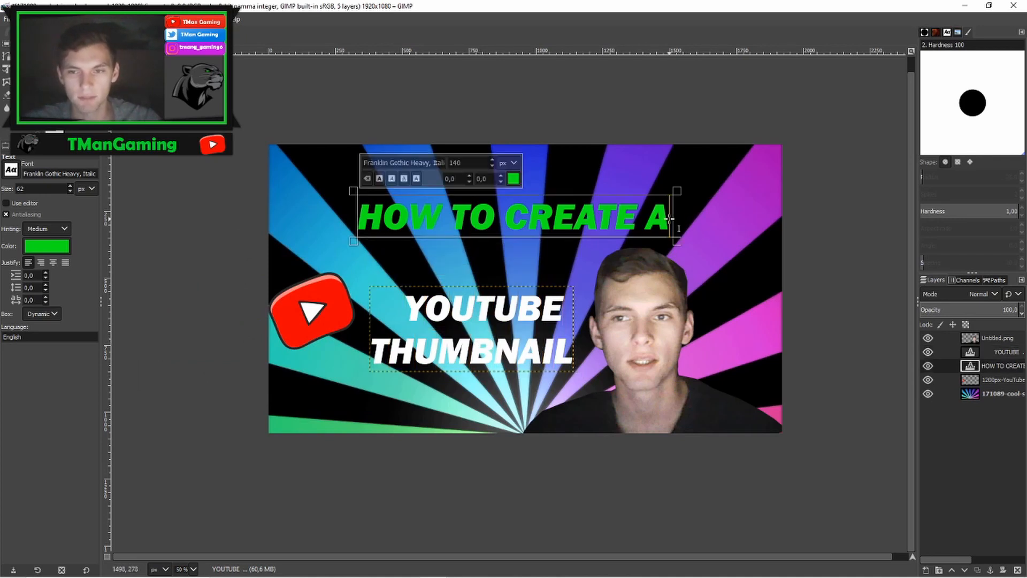
{"action": "left_click", "coordinate": [513, 179]}
{"action": "left_click", "coordinate": [537, 231]}
{"action": "left_click", "coordinate": [546, 266]}
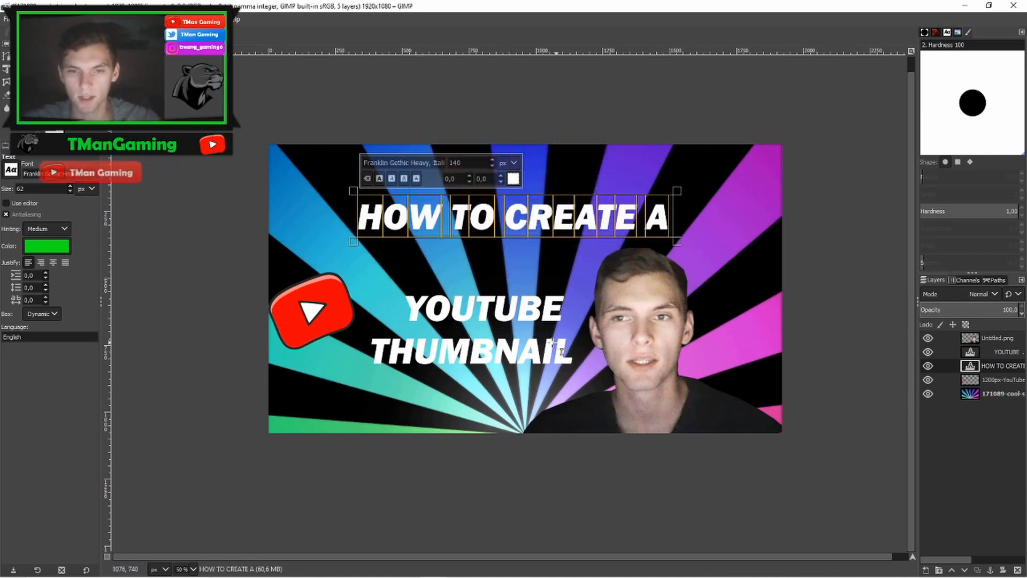
{"action": "key", "text": "m"}
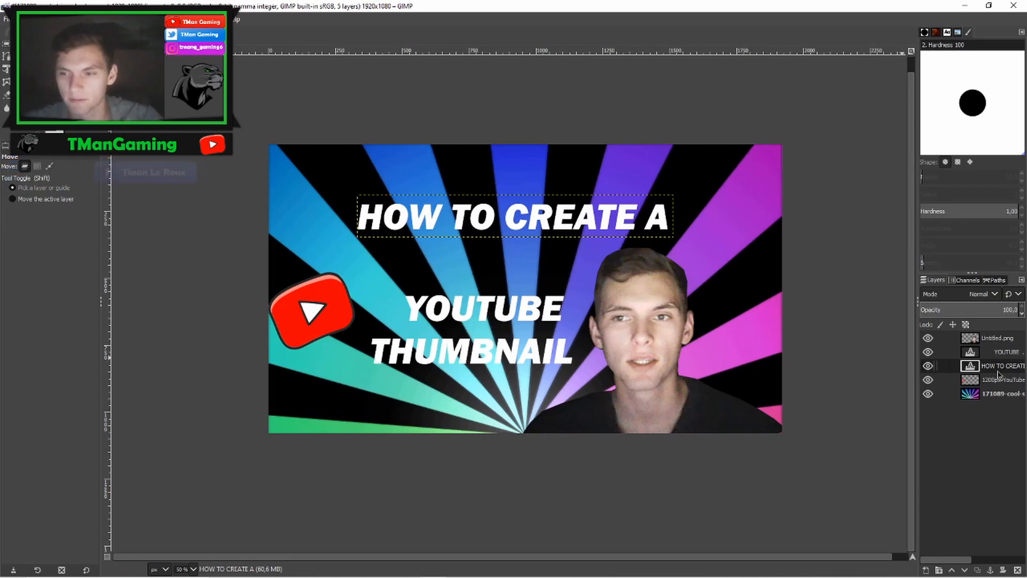
- Load the YOUTUBE THUMBNAIL text layer's outline as a selection and grow the selection
{"action": "left_click", "coordinate": [994, 354]}
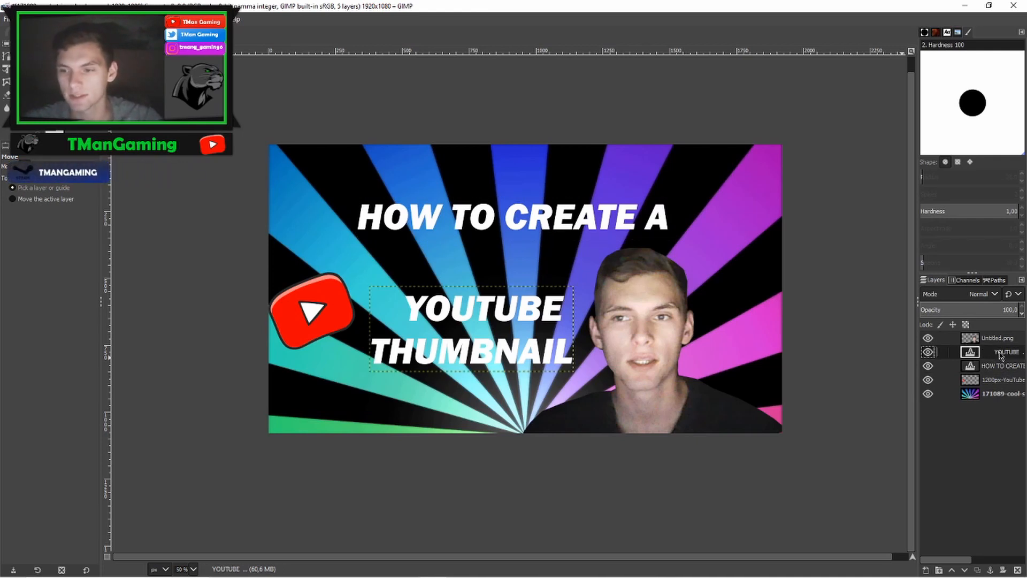
{"action": "right_click", "coordinate": [998, 356]}
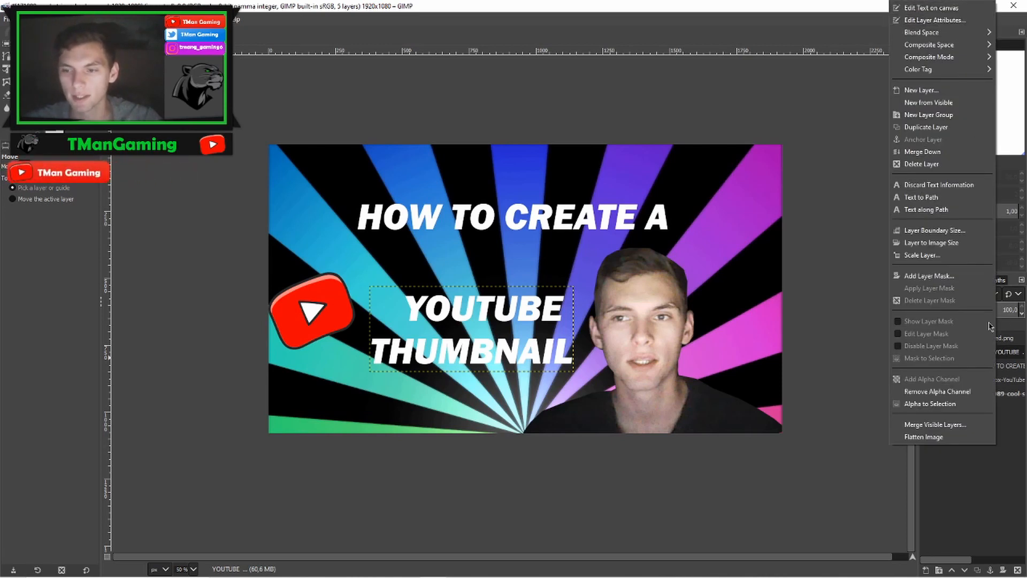
{"action": "left_click", "coordinate": [925, 406]}
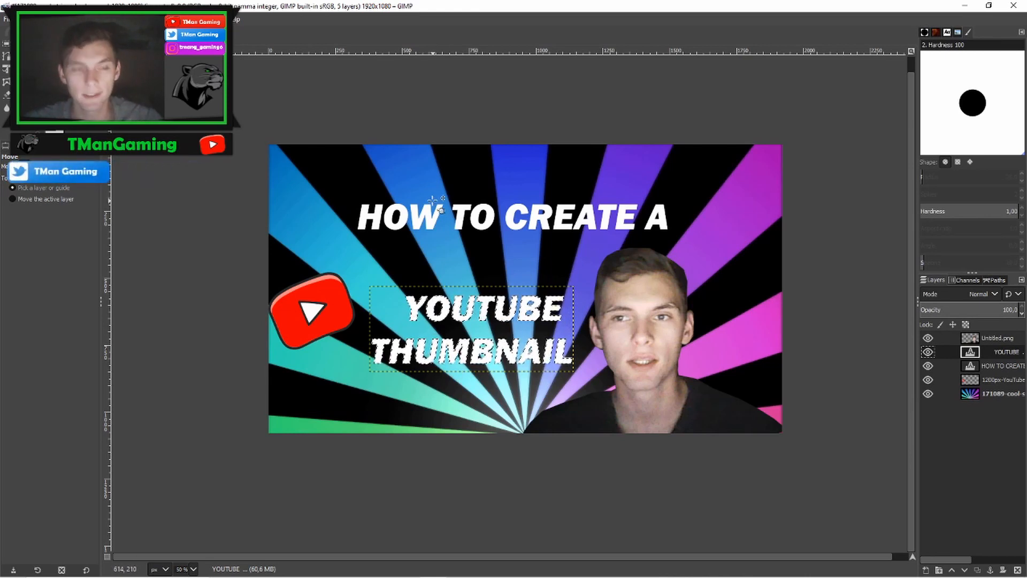
{"action": "left_click", "coordinate": [43, 20]}
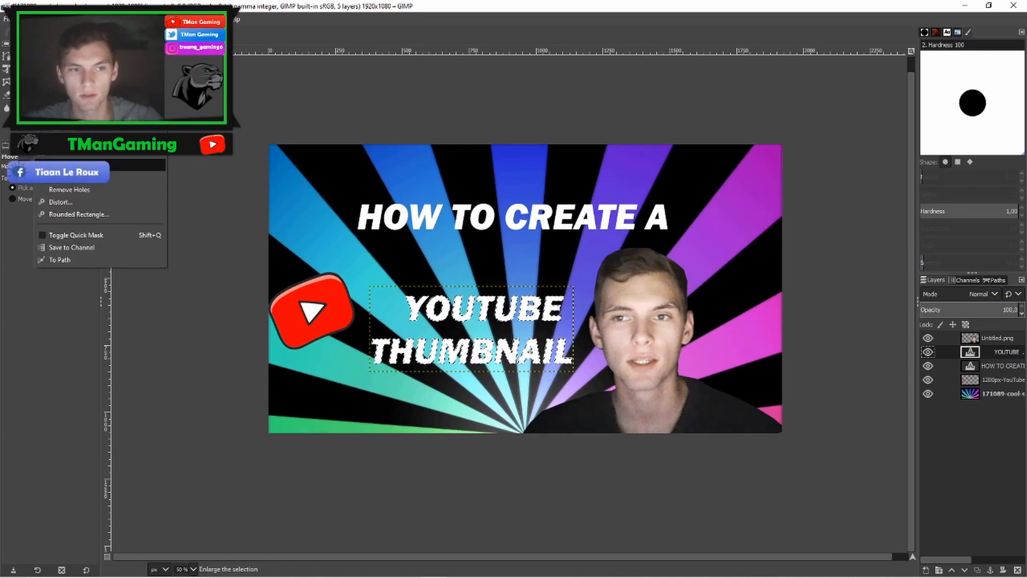
{"action": "left_click", "coordinate": [80, 166]}
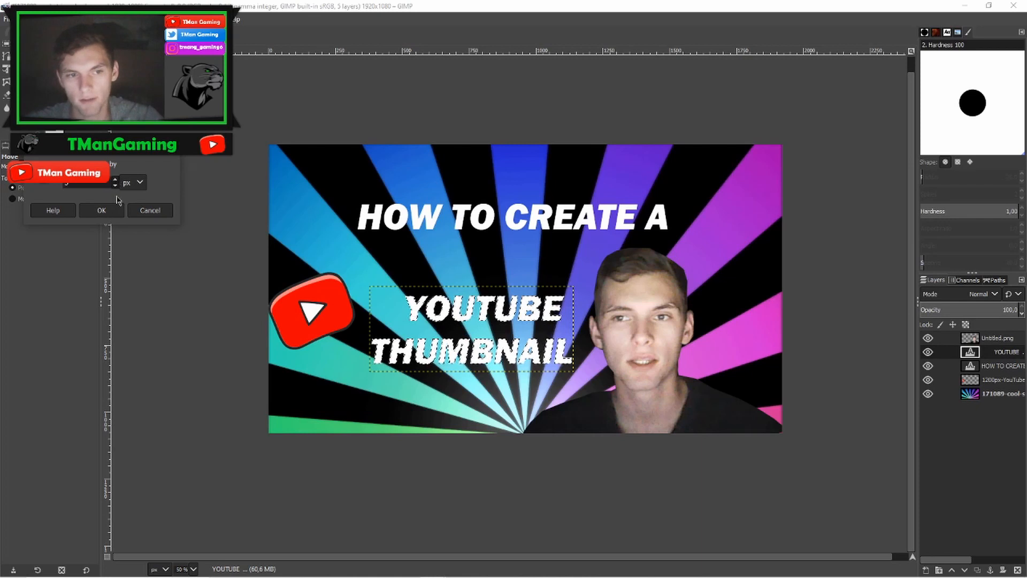
{"action": "left_click", "coordinate": [107, 211]}
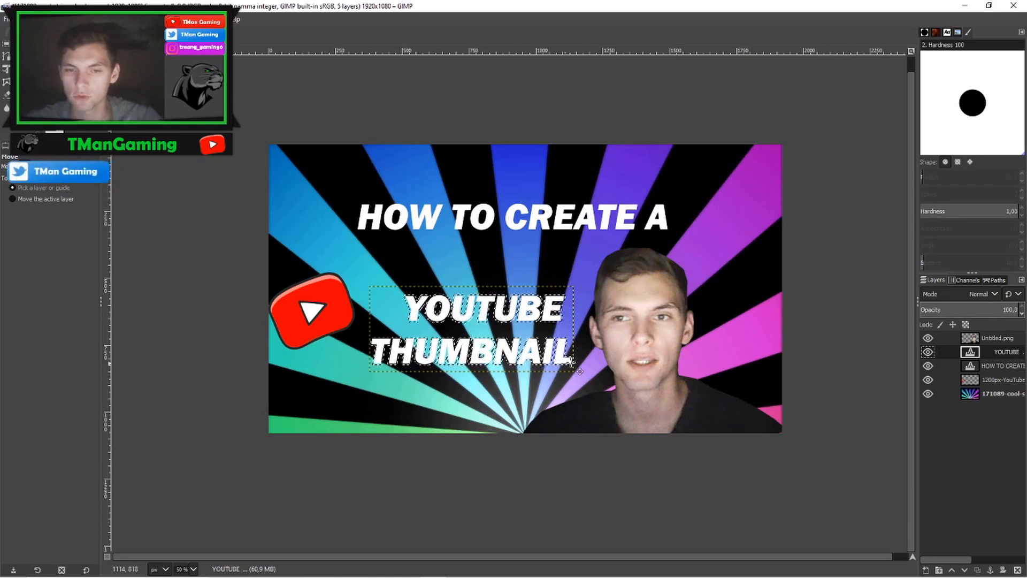
- Create a new transparent layer named top layer and move it below the YOUTUBE THUMBNAIL text layer
{"action": "left_click", "coordinate": [926, 570]}
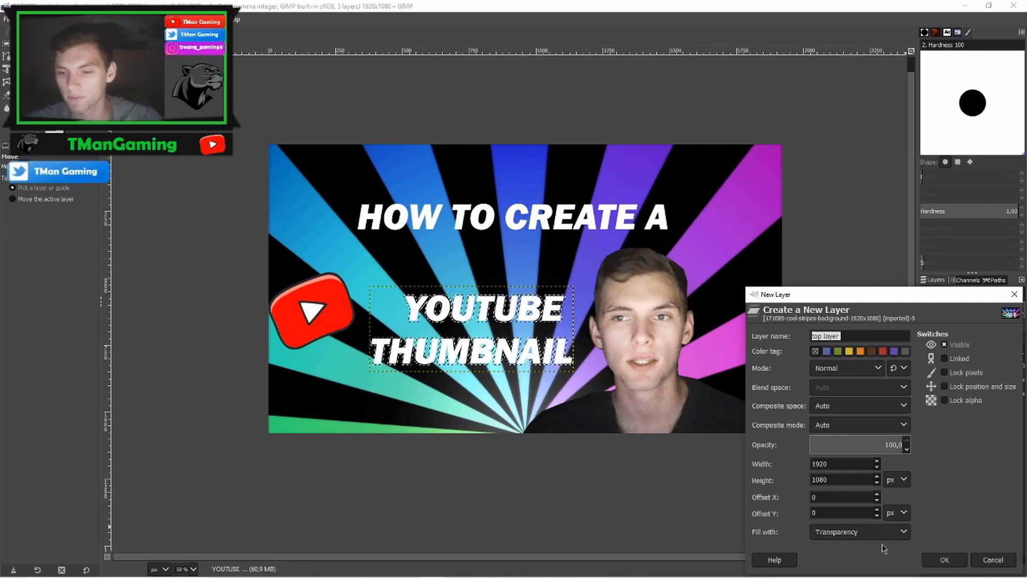
{"action": "left_click", "coordinate": [903, 534]}
{"action": "left_click", "coordinate": [837, 506]}
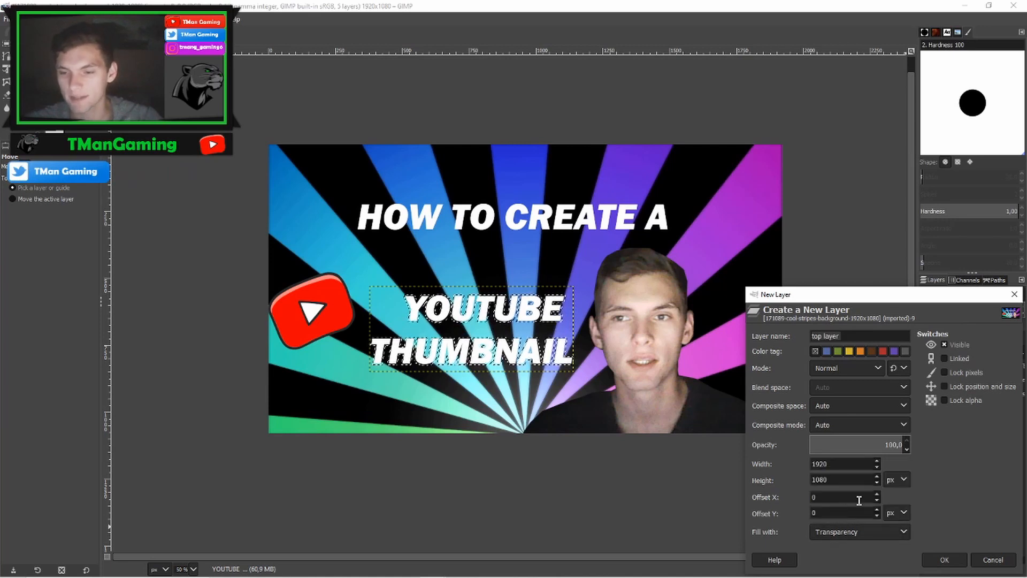
{"action": "left_click", "coordinate": [946, 560]}
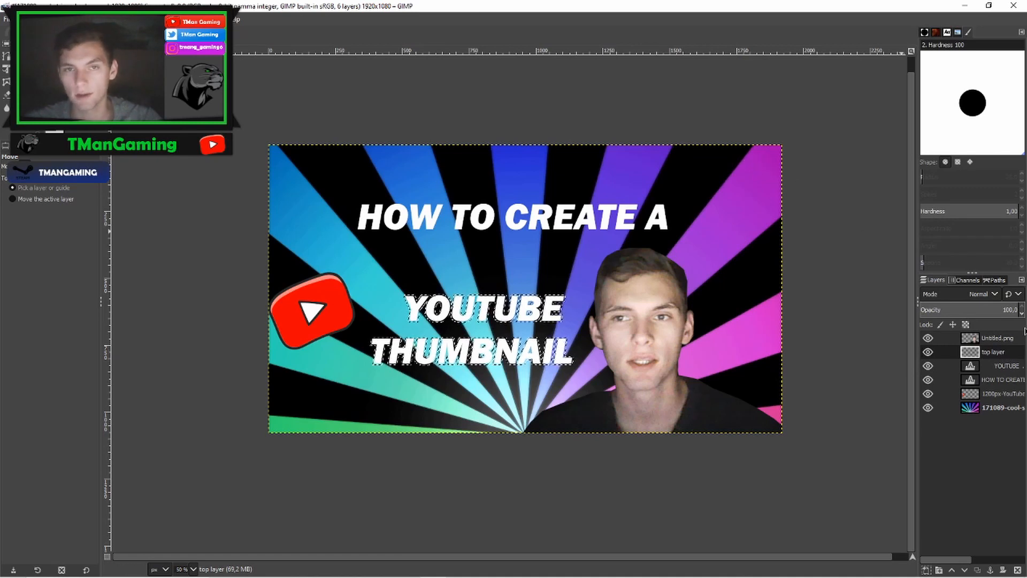
{"action": "left_click_drag", "start_coordinate": [987, 355], "coordinate": [990, 373]}
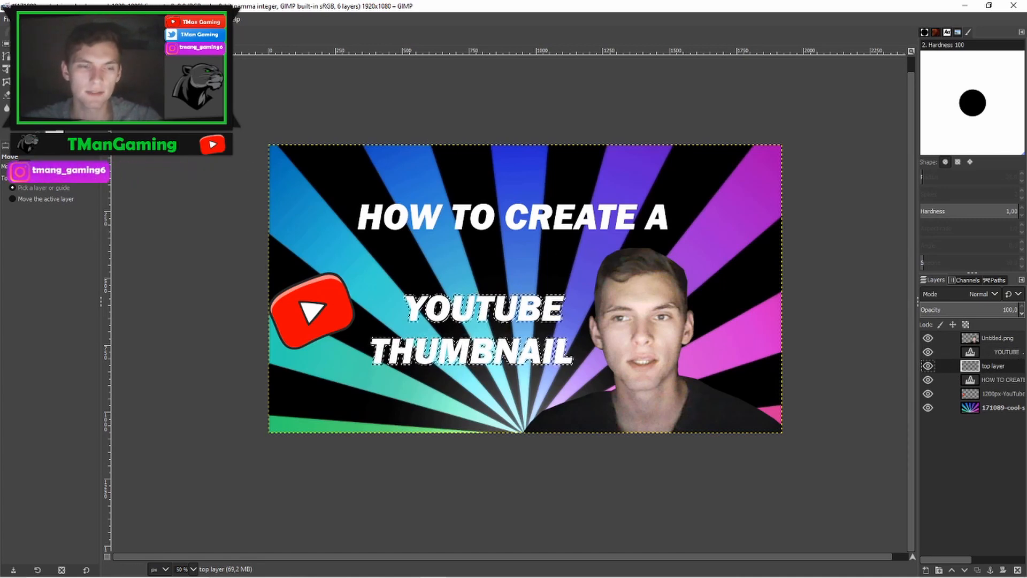
- Set the foreground colour to red (ff0060)
{"action": "left_click", "coordinate": [45, 121]}
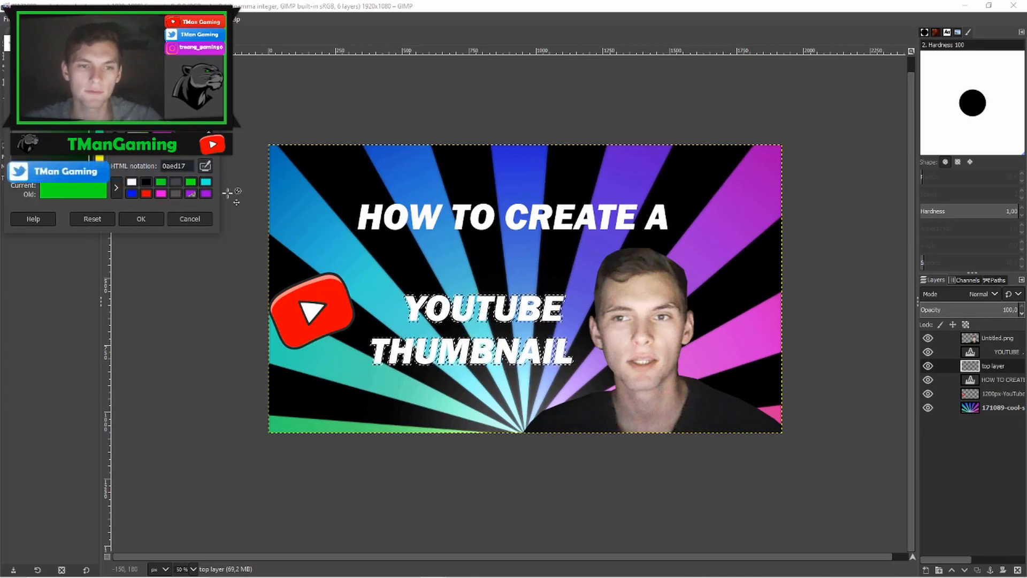
{"action": "left_click", "coordinate": [206, 194]}
{"action": "left_click", "coordinate": [146, 194]}
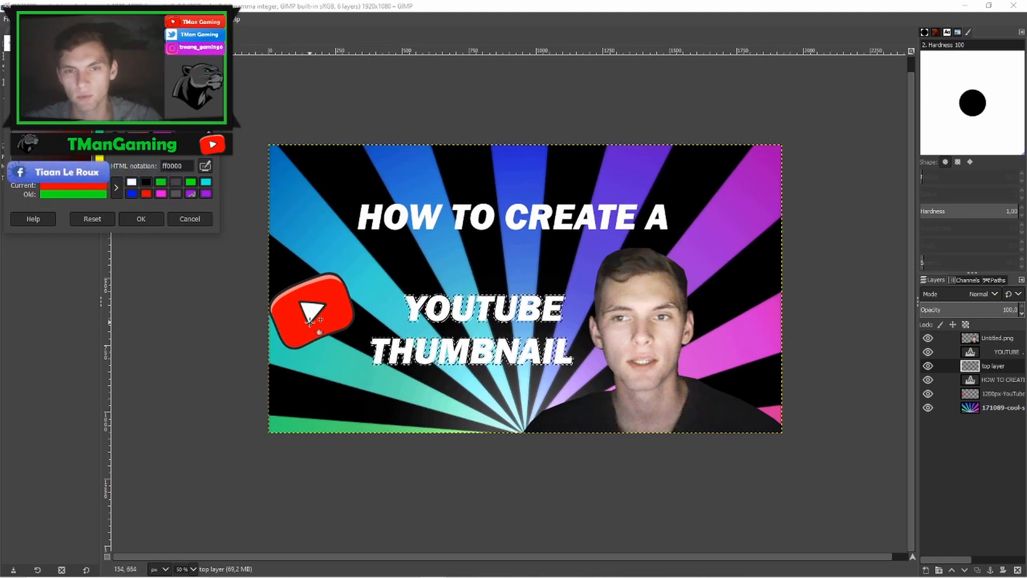
{"action": "left_click", "coordinate": [141, 219]}
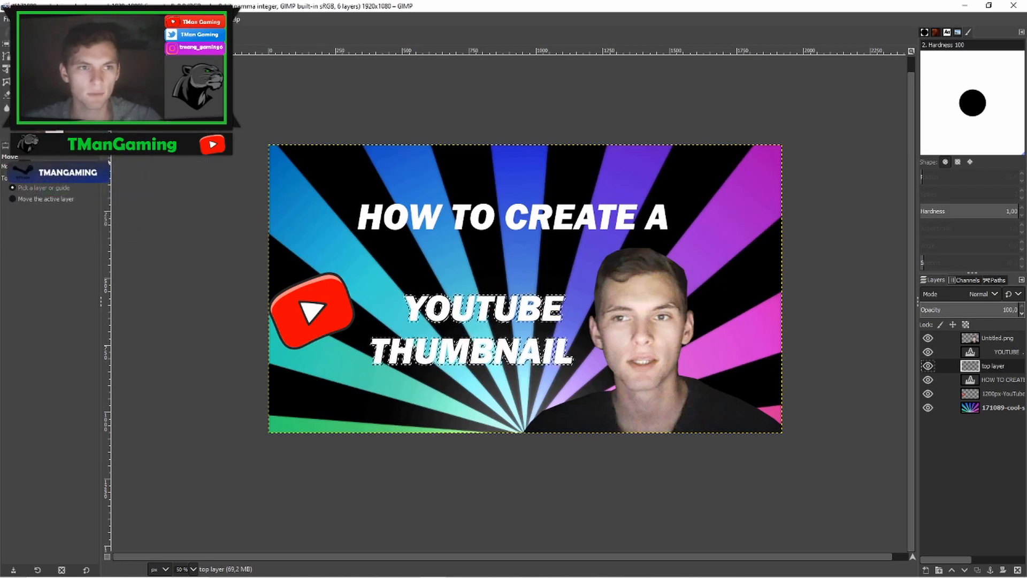
- Fill the grown selection on top layer with the background colour and clear the selection
{"action": "left_click", "coordinate": [21, 19]}
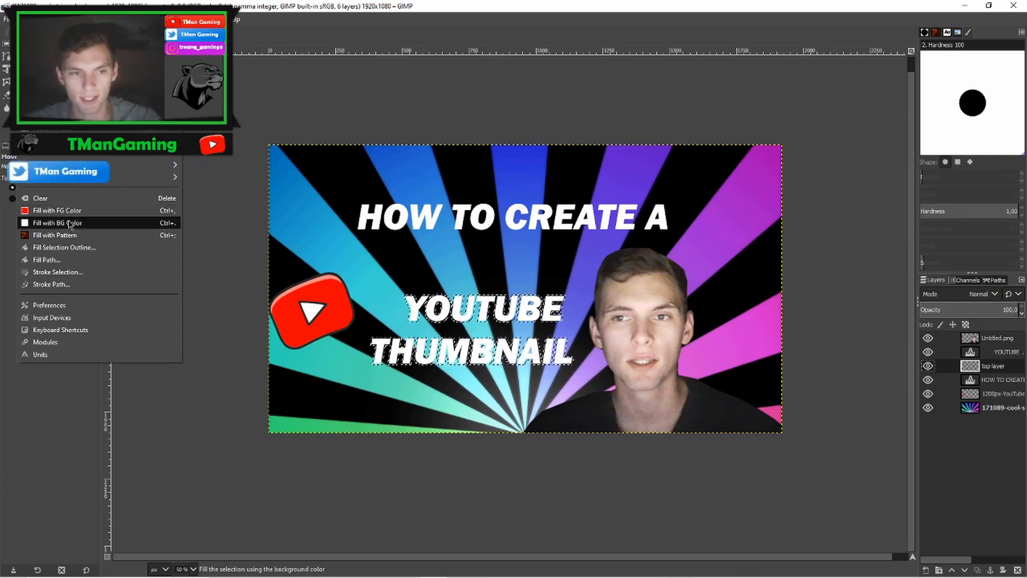
{"action": "left_click", "coordinate": [65, 224]}
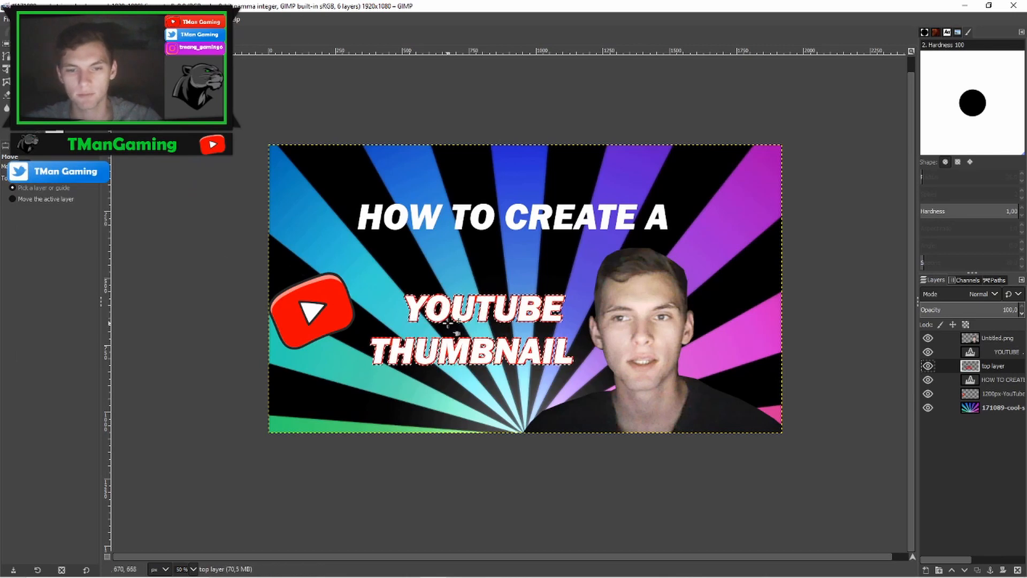
{"action": "left_click", "coordinate": [44, 19]}
{"action": "left_click", "coordinate": [57, 46]}
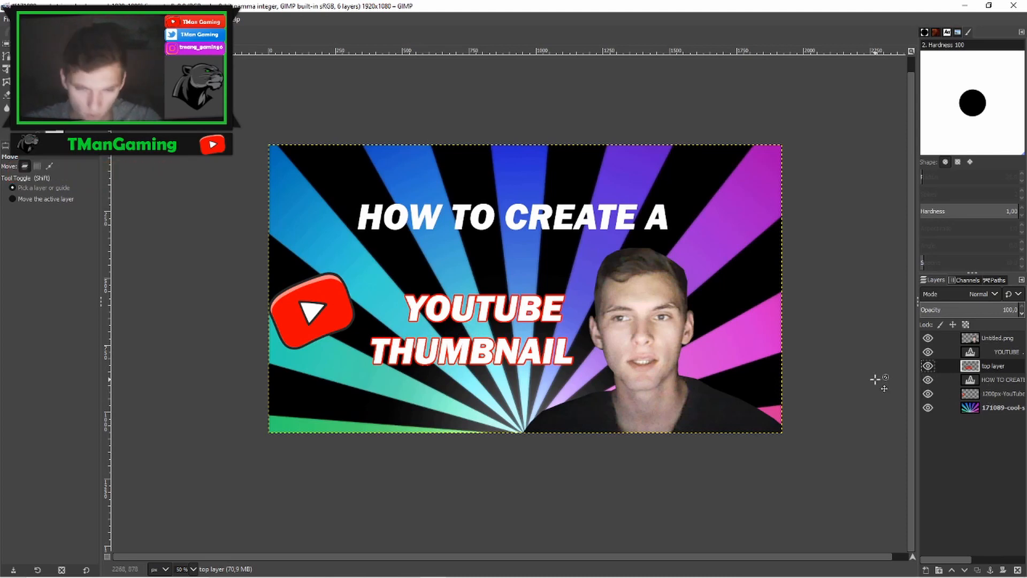
- Load top layer's alpha as a selection and grow it further
{"action": "right_click", "coordinate": [993, 367]}
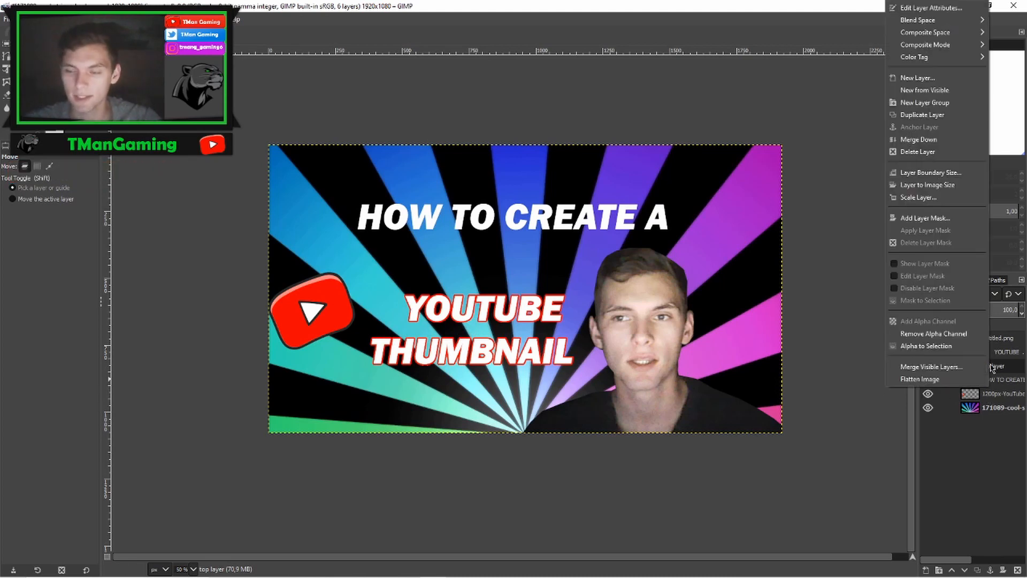
{"action": "left_click", "coordinate": [925, 346]}
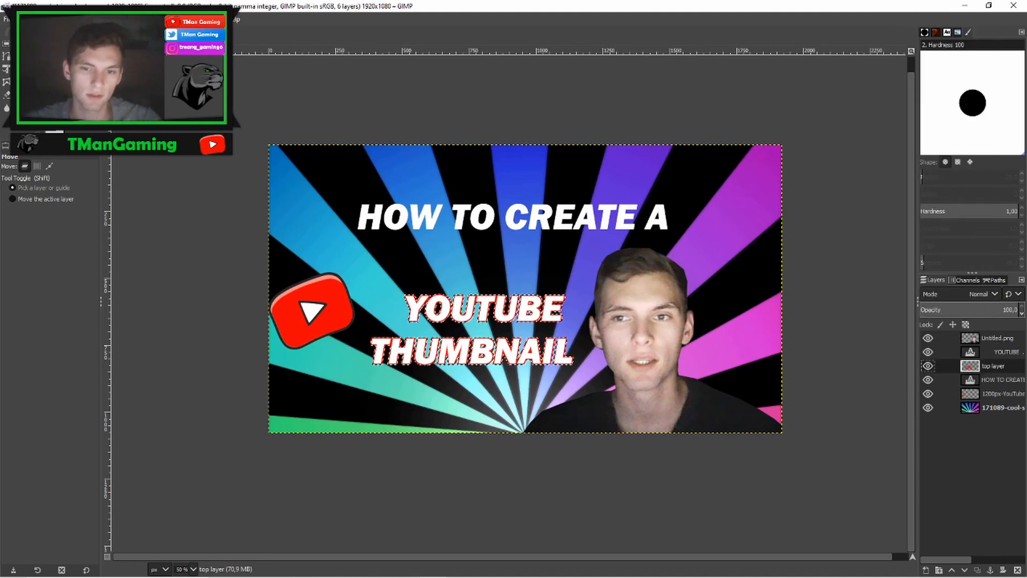
{"action": "left_click", "coordinate": [45, 19]}
{"action": "left_click", "coordinate": [61, 165]}
{"action": "left_click", "coordinate": [81, 206]}
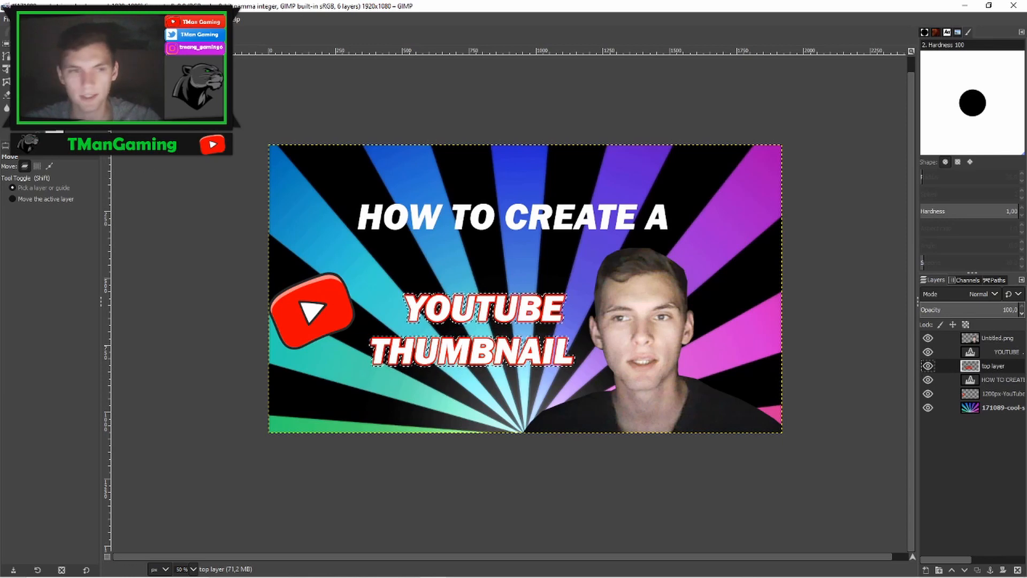
- Fill the enlarged selection with the red foreground colour and clear the selection
{"action": "left_click", "coordinate": [25, 19]}
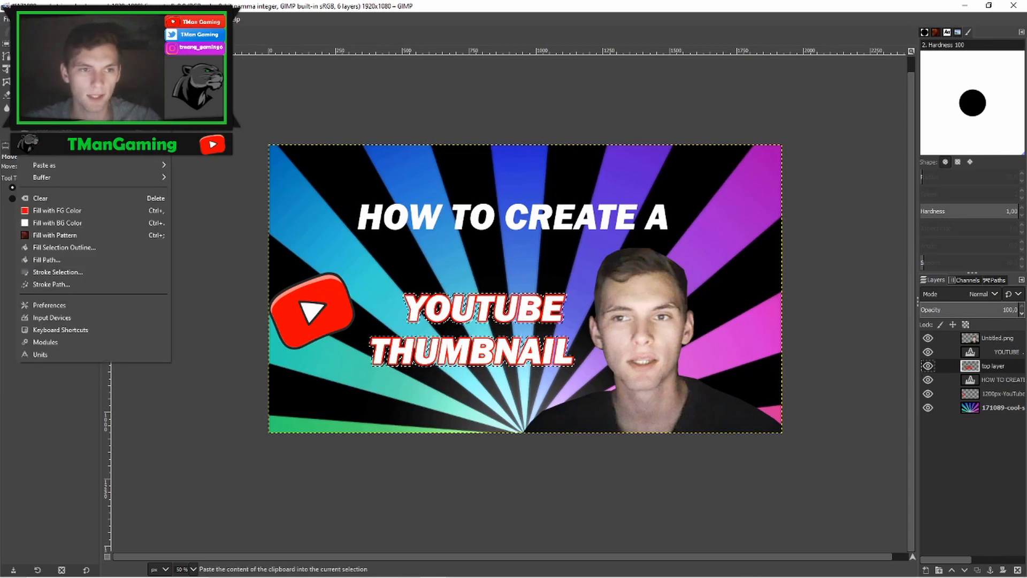
{"action": "left_click", "coordinate": [59, 213]}
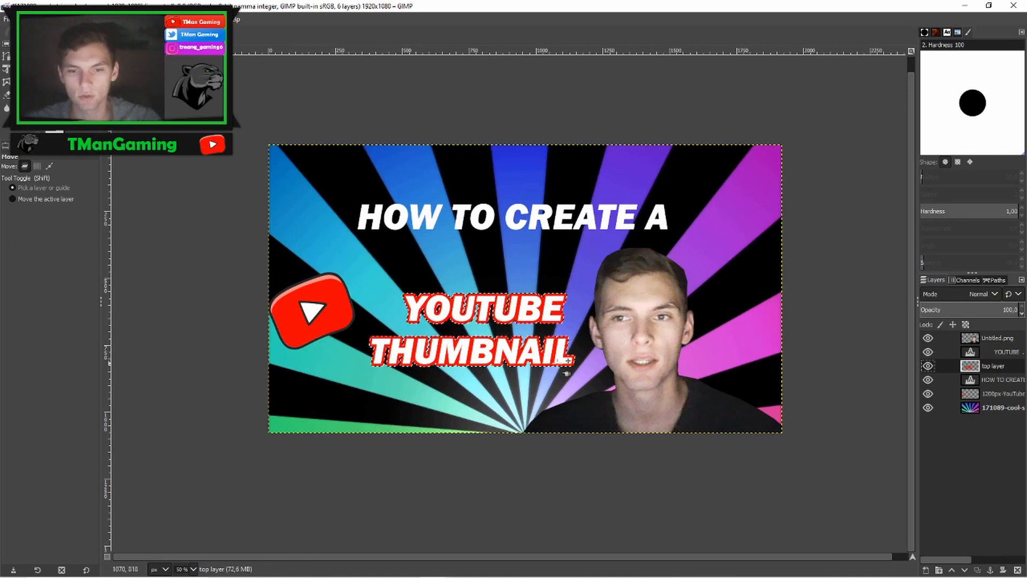
{"action": "left_click", "coordinate": [42, 19]}
{"action": "left_click", "coordinate": [59, 45]}
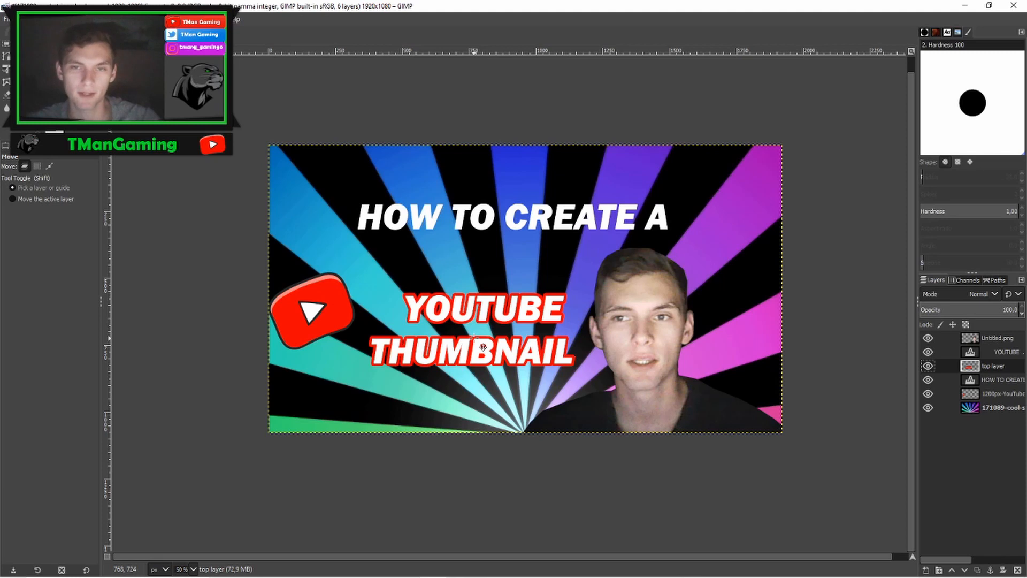
- Load the HOW TO CREATE A text outline as a selection and grow it by 10 px
{"action": "left_click", "coordinate": [996, 379]}
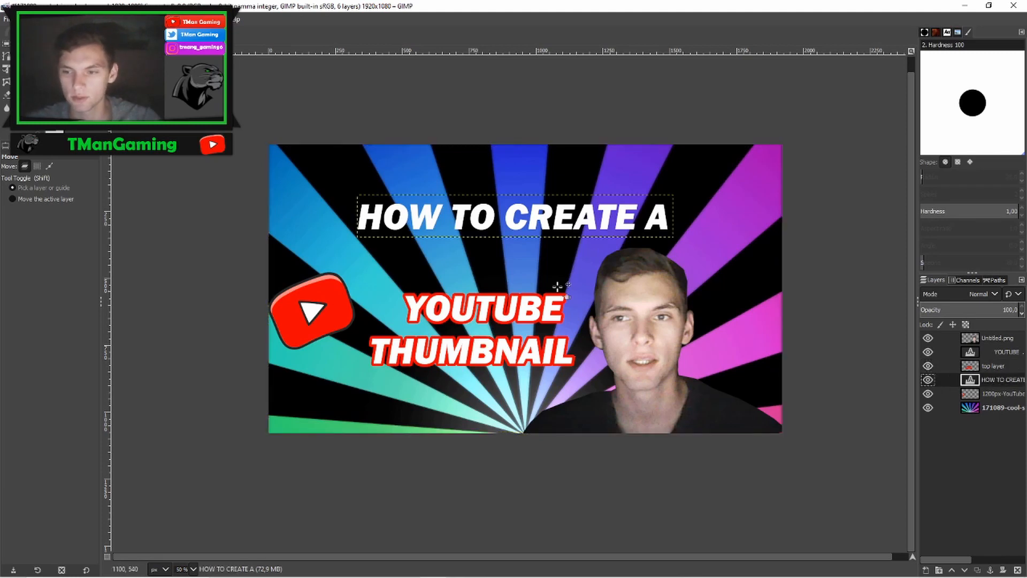
{"action": "right_click", "coordinate": [998, 382]}
{"action": "left_click", "coordinate": [928, 405]}
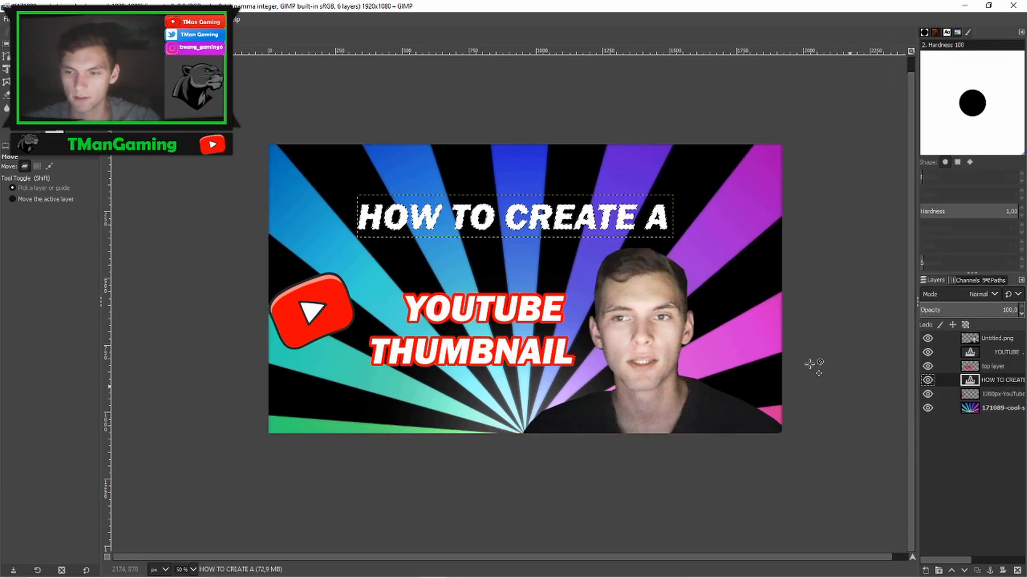
{"action": "left_click", "coordinate": [43, 19]}
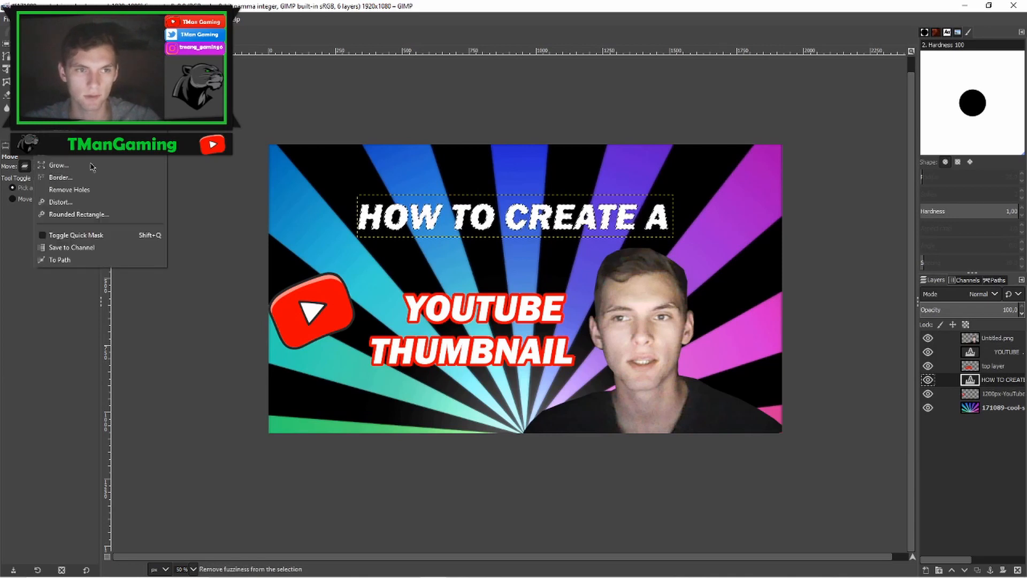
{"action": "left_click", "coordinate": [69, 165]}
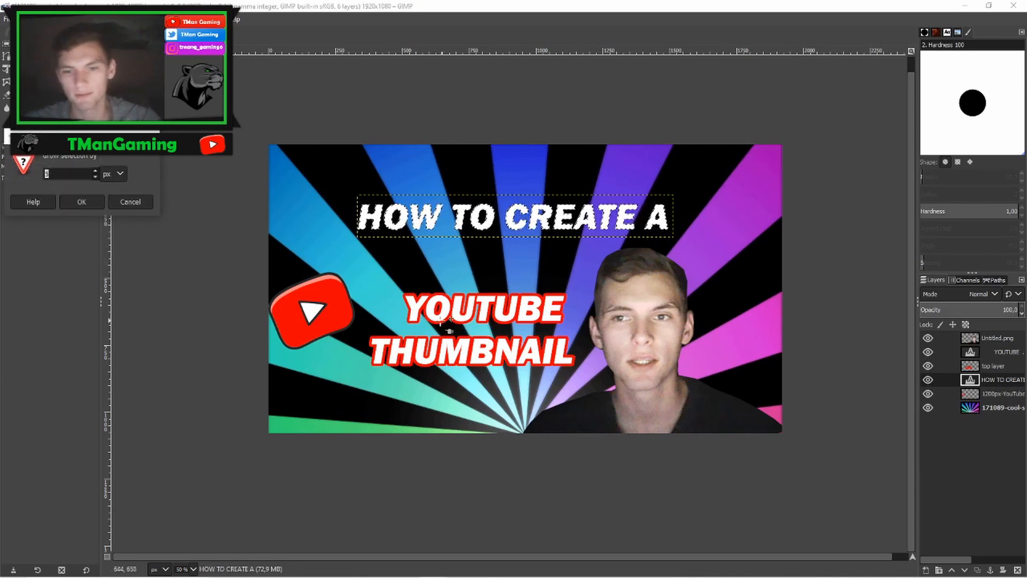
{"action": "left_click", "coordinate": [91, 173]}
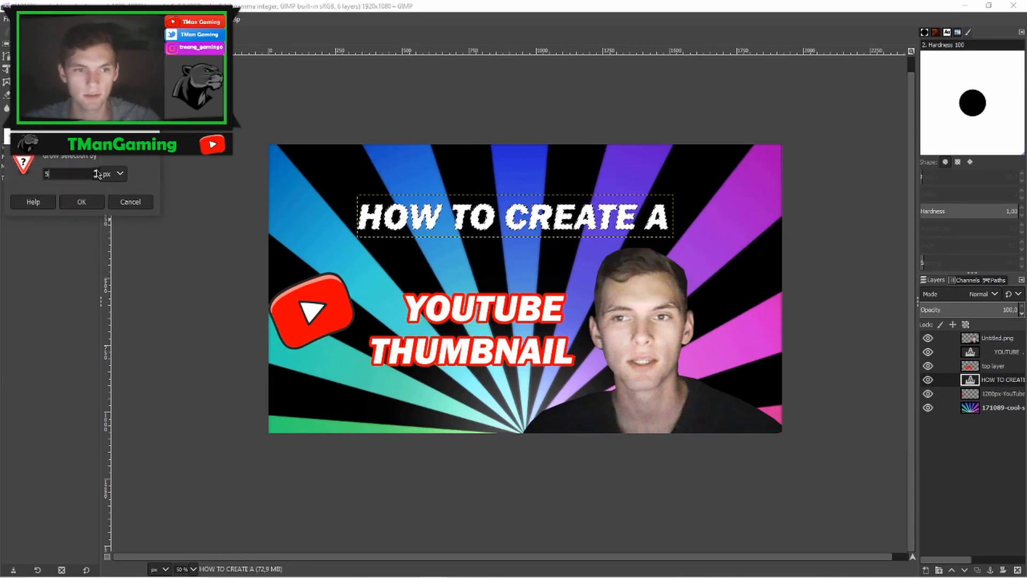
{"action": "left_click", "coordinate": [82, 202]}
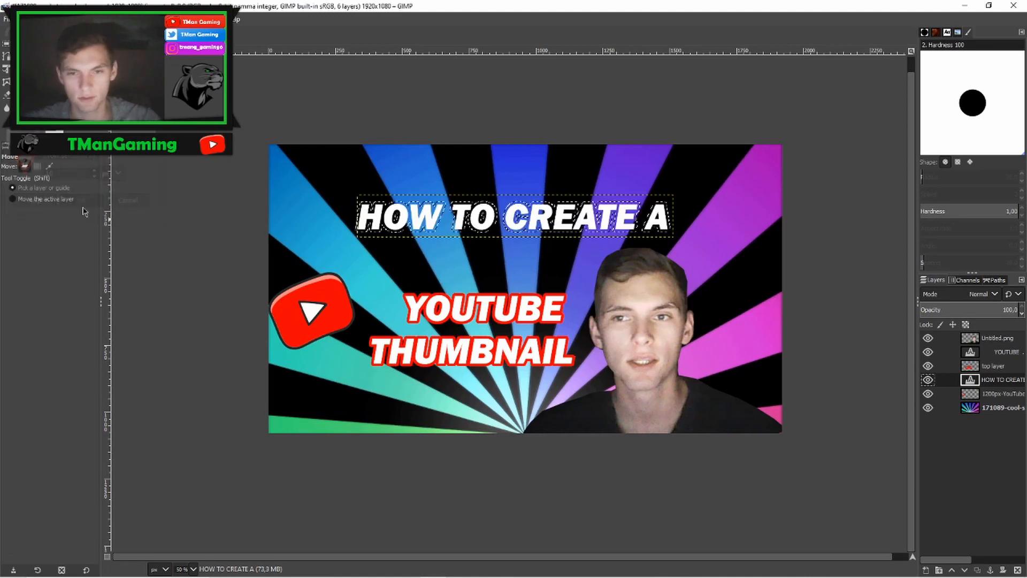
- Add a new transparent layer and move it below the HOW TO CREATE A text layer
{"action": "left_click", "coordinate": [926, 570]}
{"action": "left_click", "coordinate": [944, 560]}
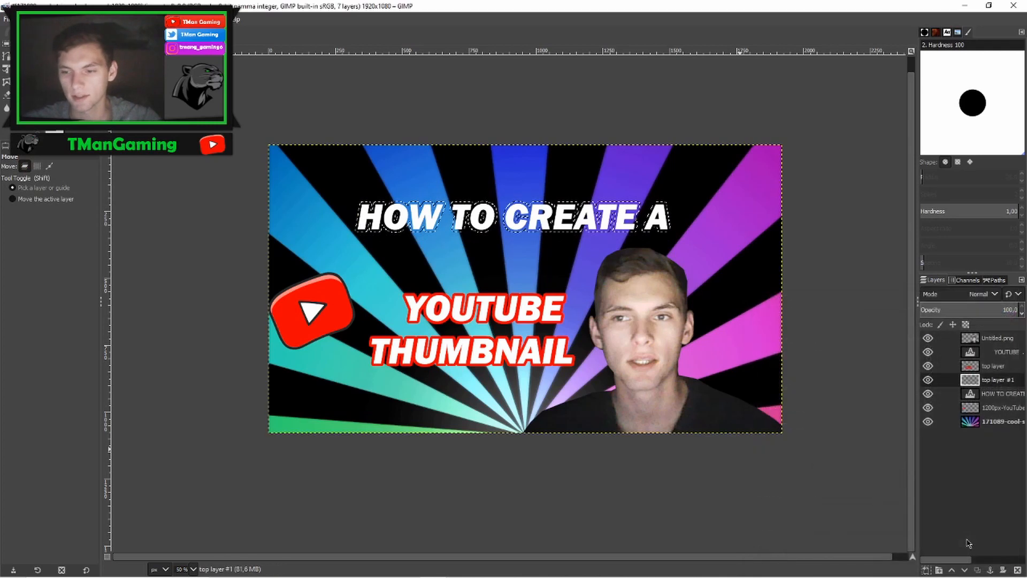
{"action": "left_click_drag", "start_coordinate": [1005, 381], "coordinate": [1001, 402]}
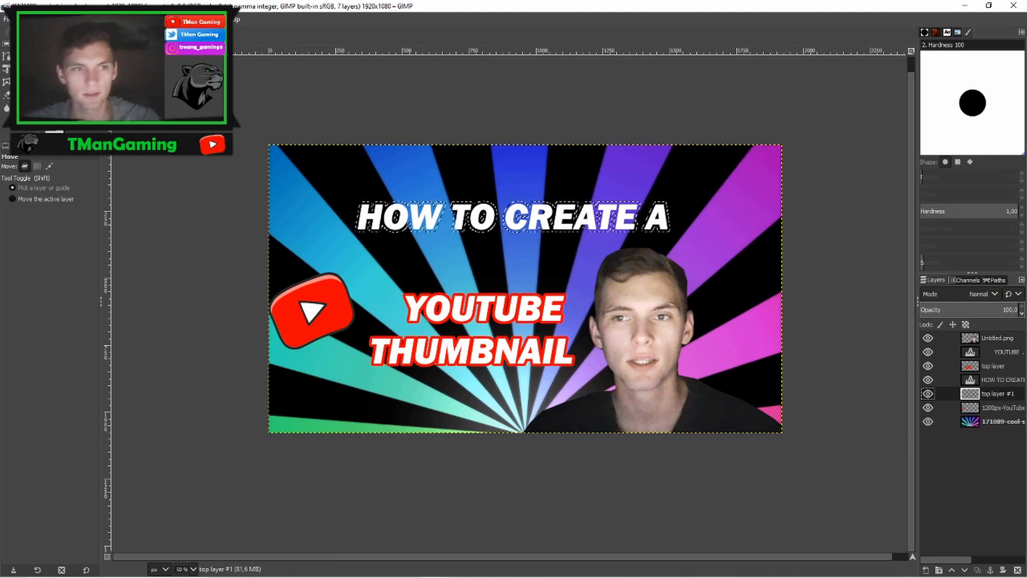
- Fill the selection on the new layer with the red foreground colour and clear the selection
{"action": "left_click", "coordinate": [20, 19]}
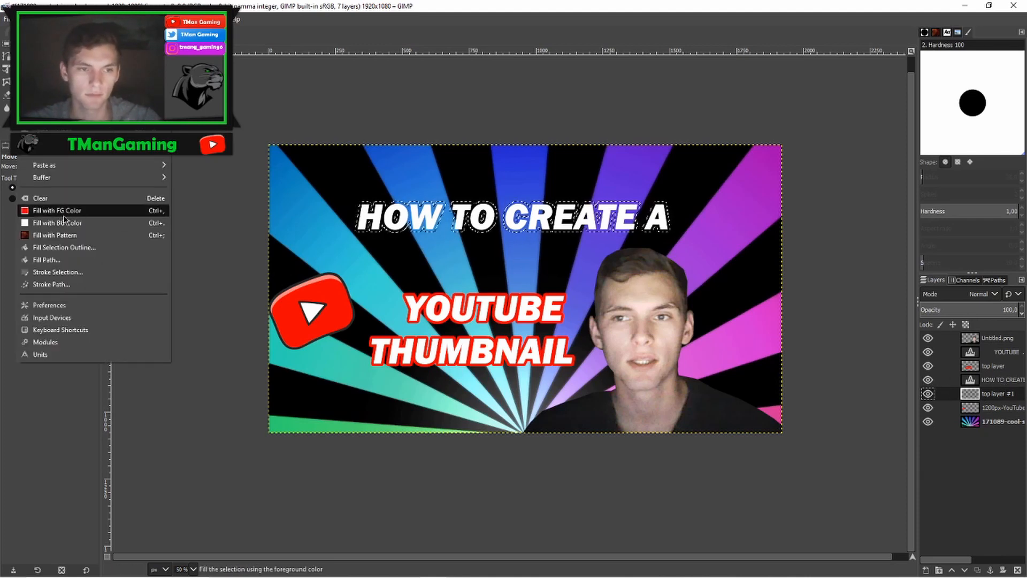
{"action": "left_click", "coordinate": [64, 216]}
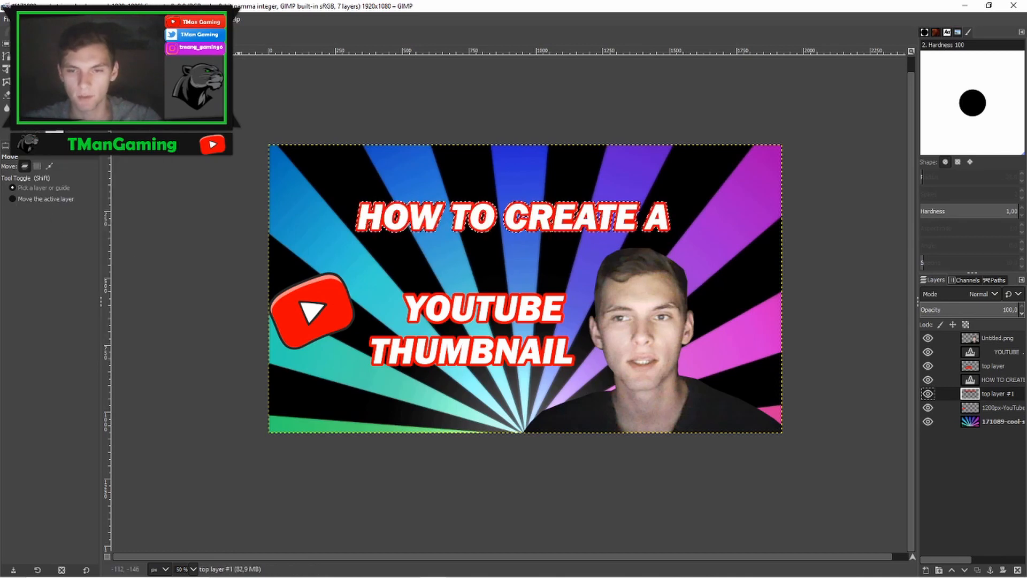
{"action": "left_click", "coordinate": [40, 20]}
{"action": "left_click", "coordinate": [53, 43]}
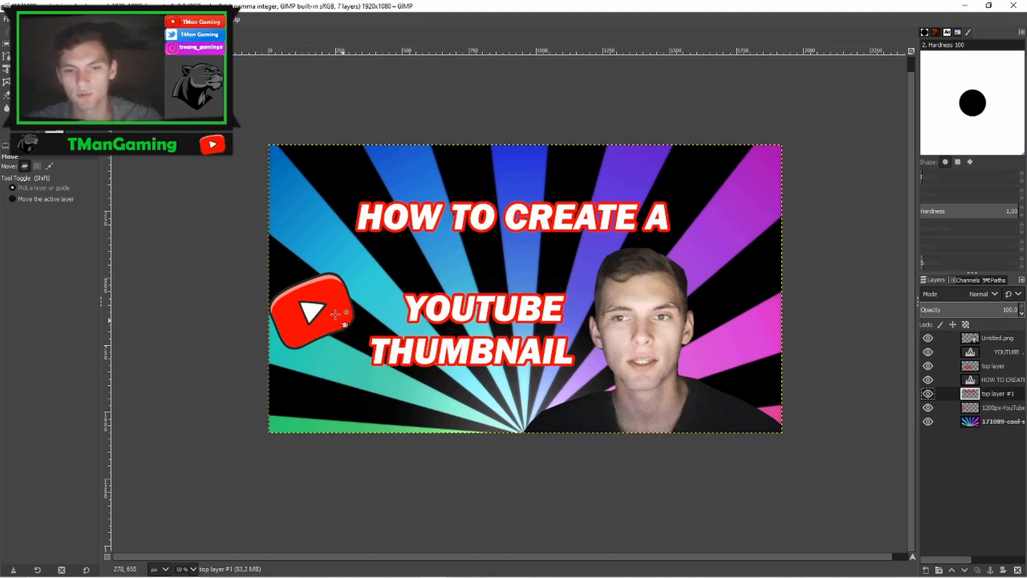
- Move the YouTube logo slightly right and up
{"action": "left_click_drag", "start_coordinate": [326, 308], "coordinate": [351, 295]}
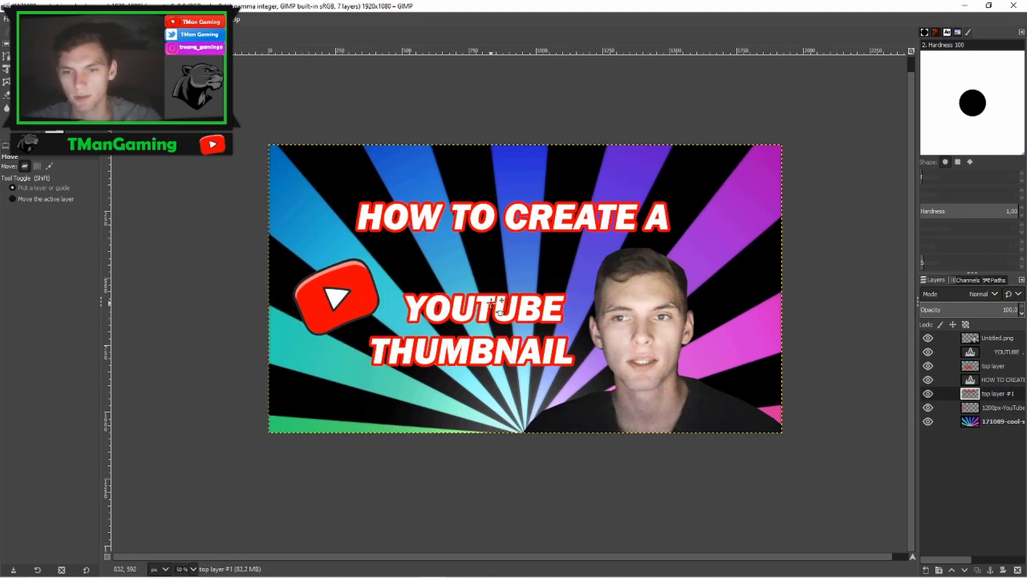
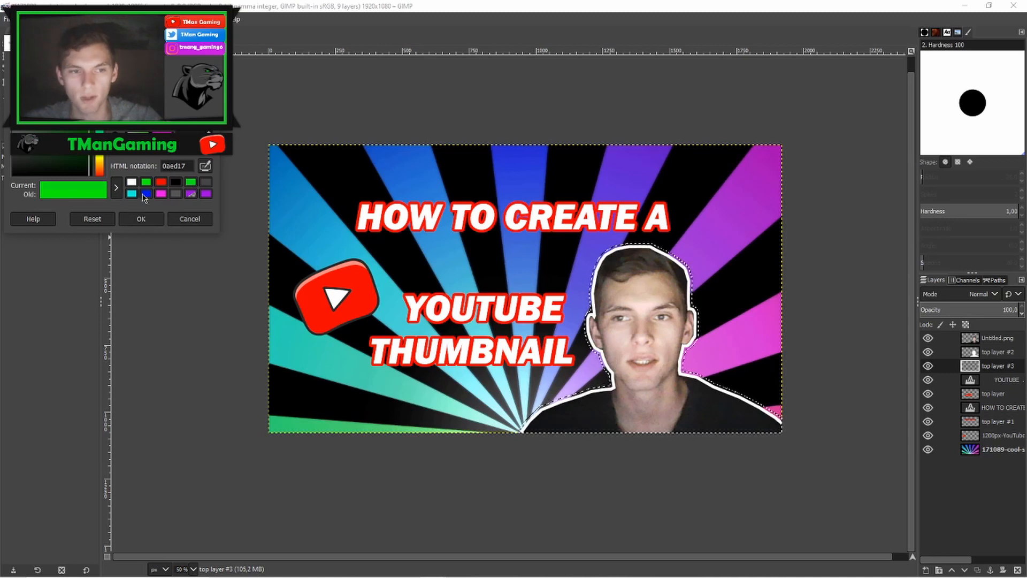
- Set the foreground colour to green, fill the selection around the photo on top layer #3 with it, and clear the selection
{"action": "left_click", "coordinate": [142, 219]}
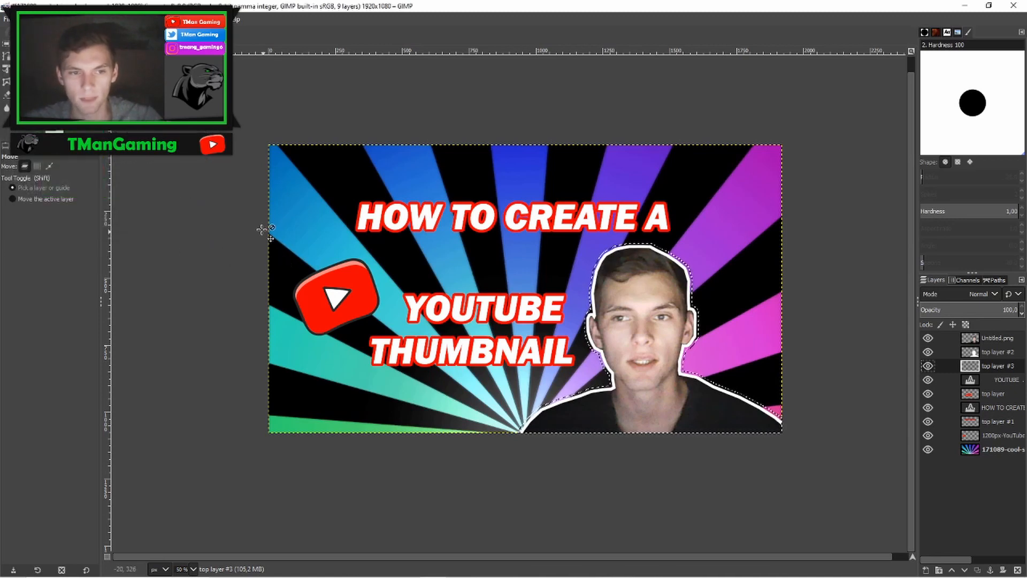
{"action": "left_click", "coordinate": [20, 19]}
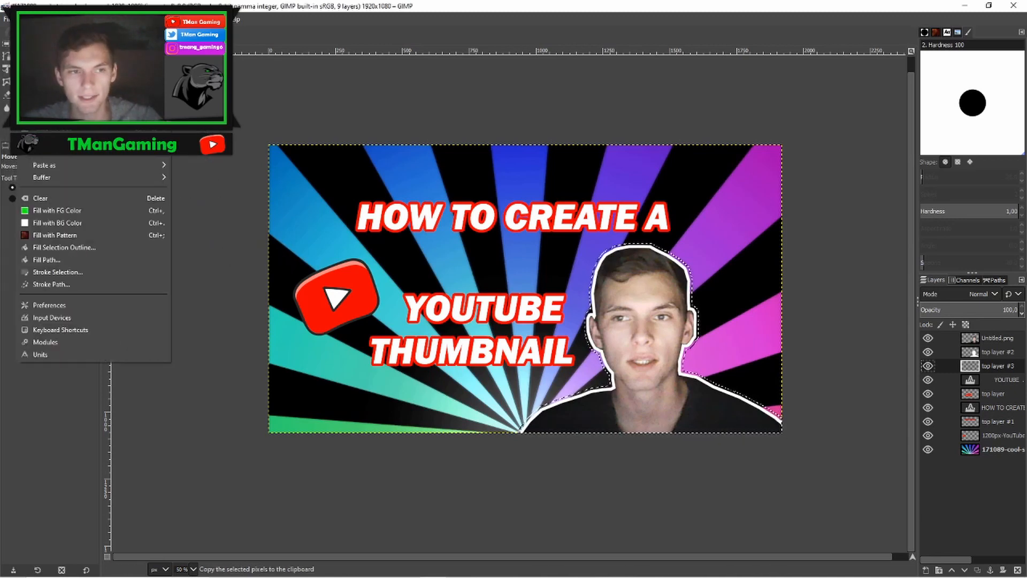
{"action": "left_click", "coordinate": [57, 211]}
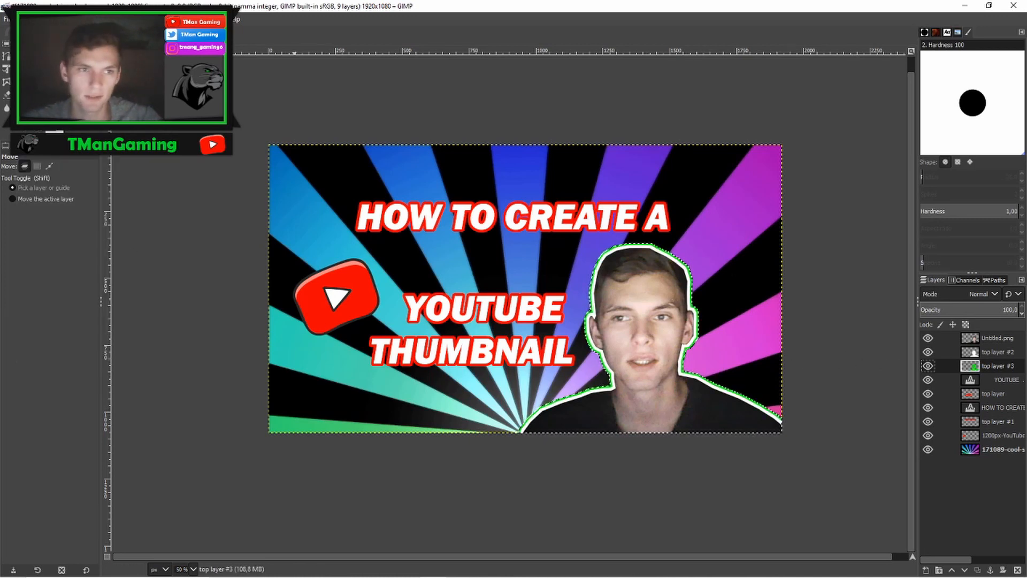
{"action": "left_click", "coordinate": [43, 19]}
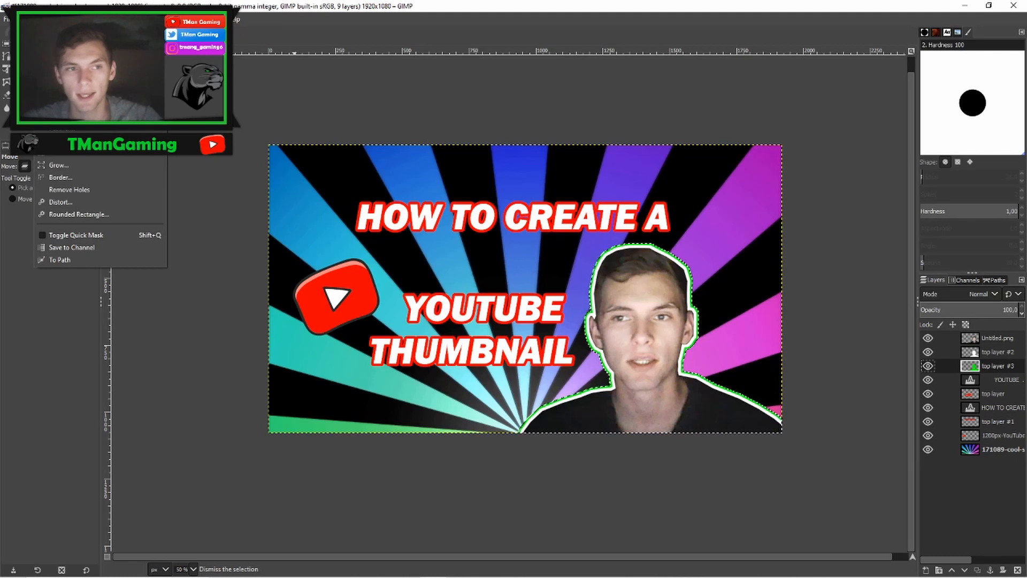
{"action": "left_click", "coordinate": [54, 51]}
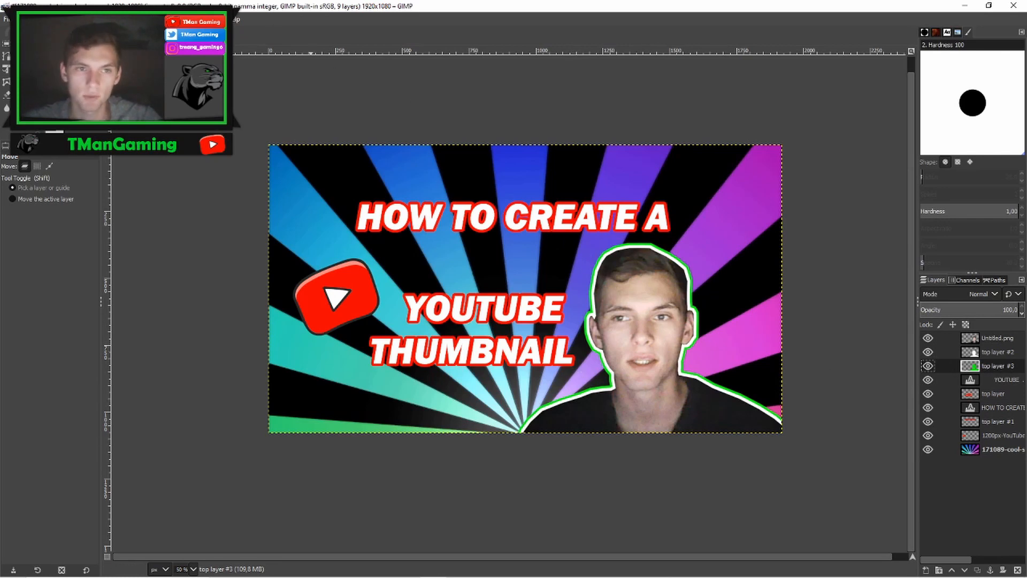
- Apply a Gaussian Blur of size 19.50 to the green outline layer to turn it into a soft glow
{"action": "left_click", "coordinate": [181, 19]}
{"action": "mouse_move", "coordinate": [201, 79]}
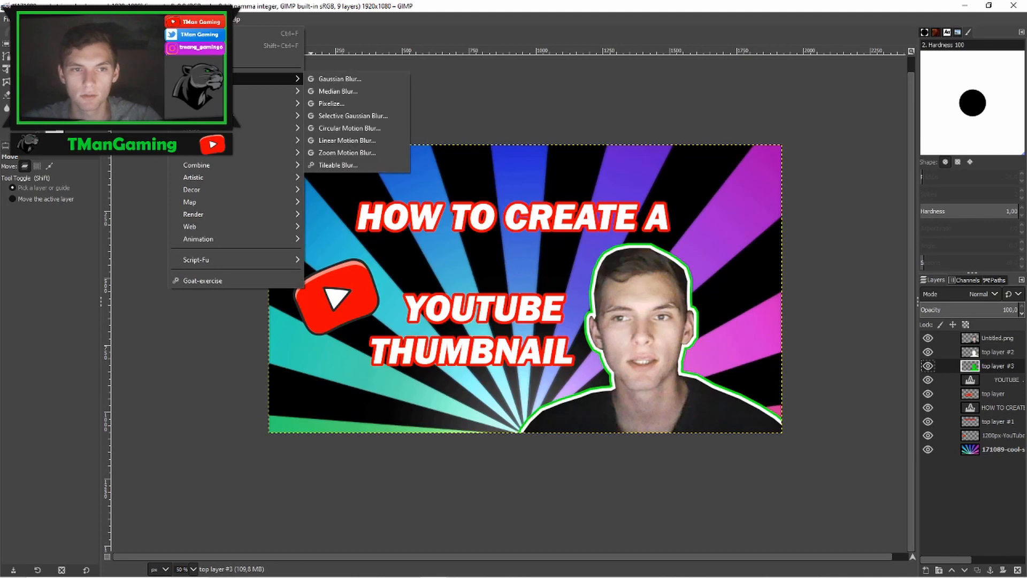
{"action": "left_click", "coordinate": [358, 80]}
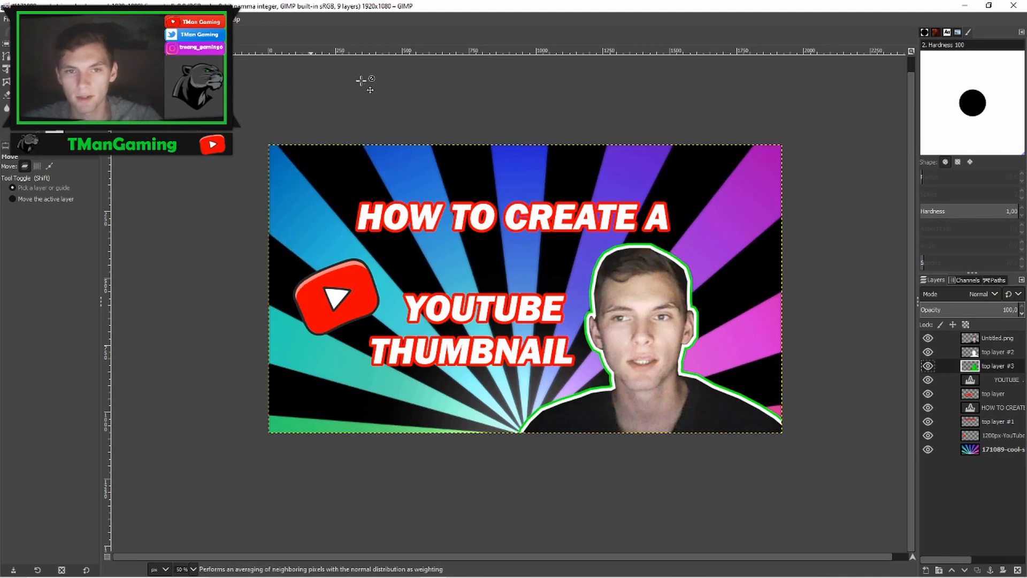
{"action": "left_click_drag", "start_coordinate": [177, 57], "coordinate": [450, 89]}
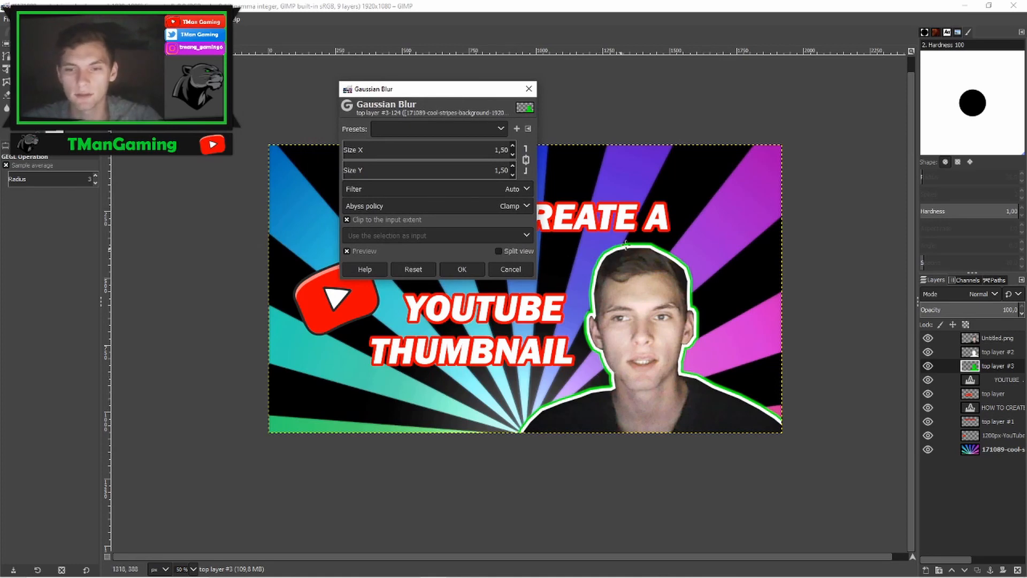
{"action": "left_click_drag", "start_coordinate": [454, 94], "coordinate": [419, 161]}
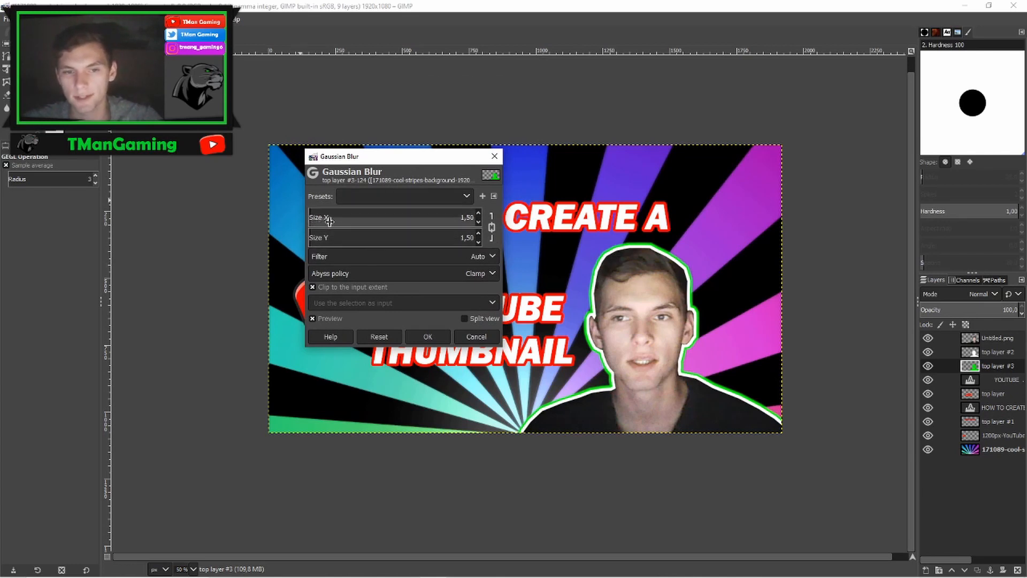
{"action": "left_click", "coordinate": [479, 213]}
{"action": "left_click", "coordinate": [478, 213]}
{"action": "left_click", "coordinate": [478, 214]}
{"action": "left_click", "coordinate": [479, 213]}
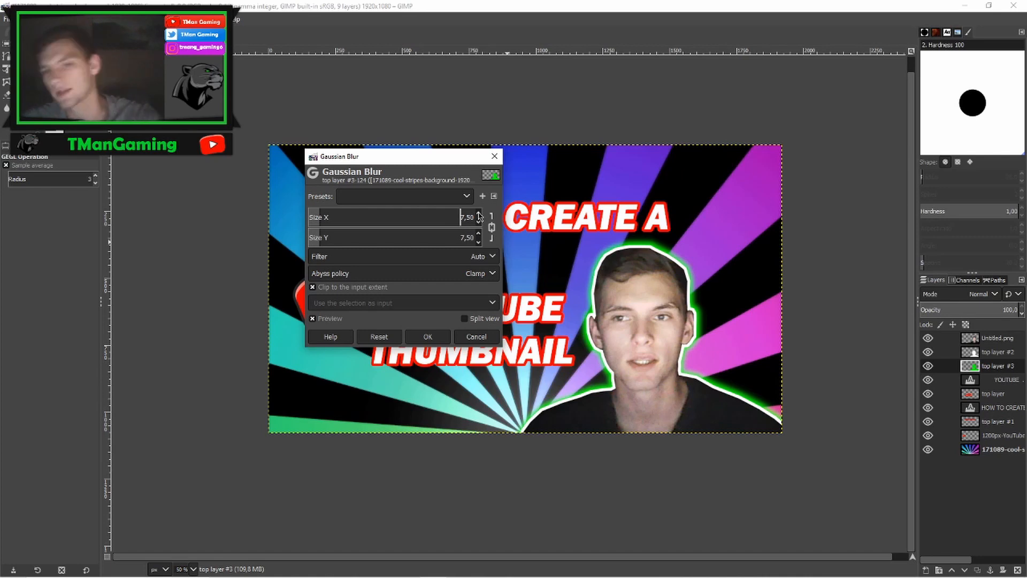
{"action": "left_click", "coordinate": [479, 213]}
{"action": "left_click", "coordinate": [479, 214]}
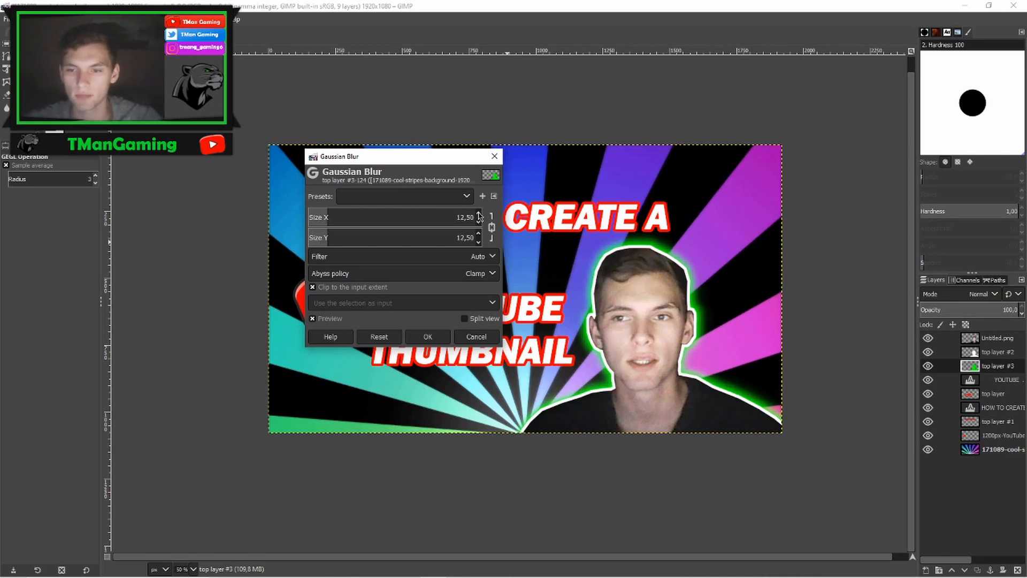
{"action": "left_click", "coordinate": [479, 213]}
{"action": "left_click", "coordinate": [479, 213]}
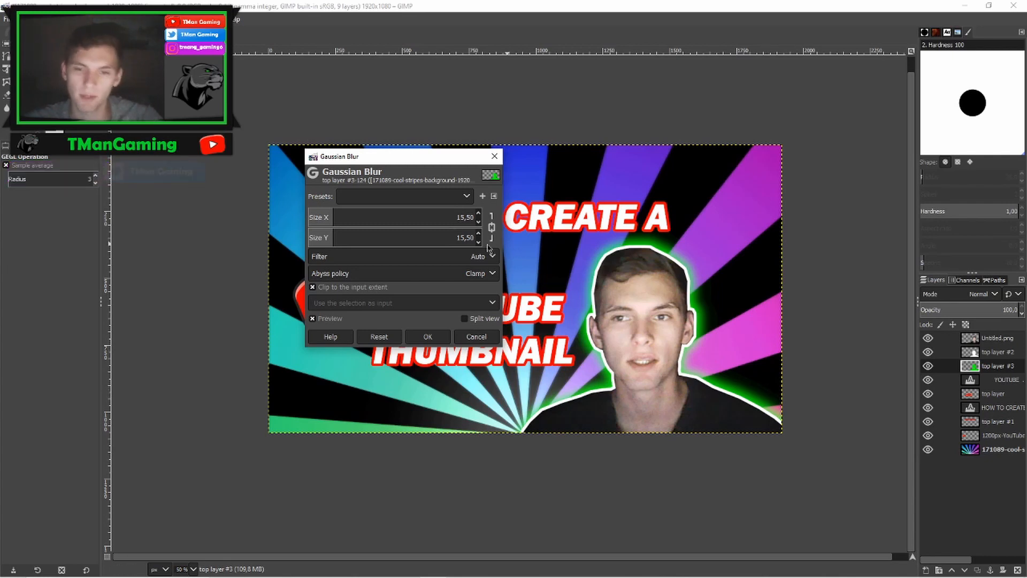
{"action": "left_click", "coordinate": [479, 213]}
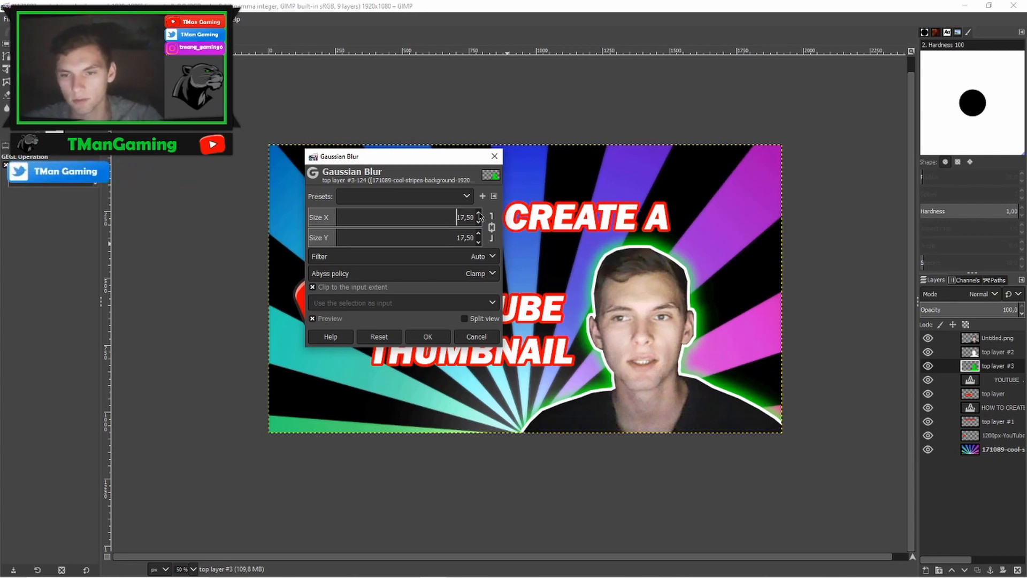
{"action": "left_click", "coordinate": [479, 214]}
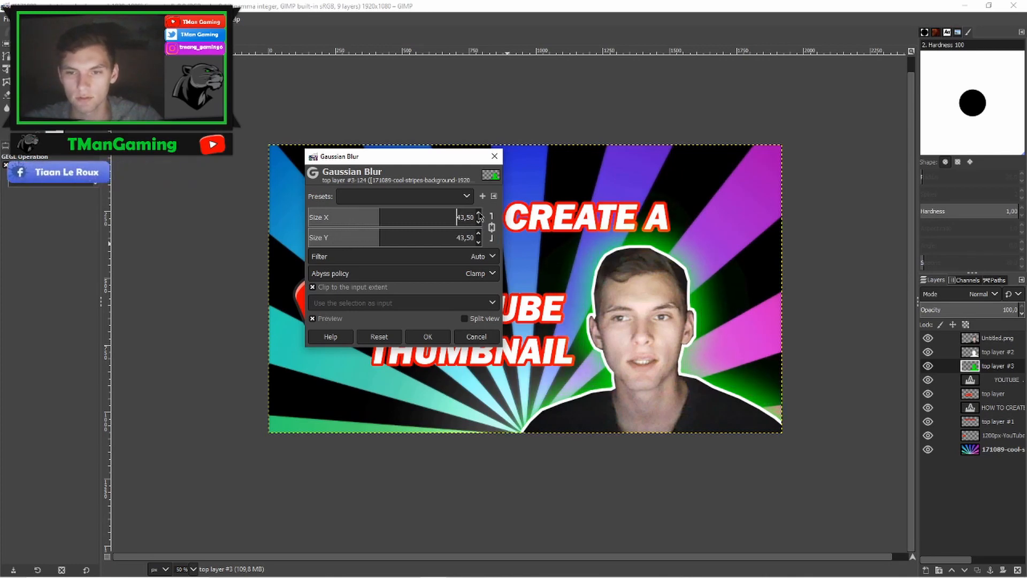
{"action": "left_click", "coordinate": [479, 214]}
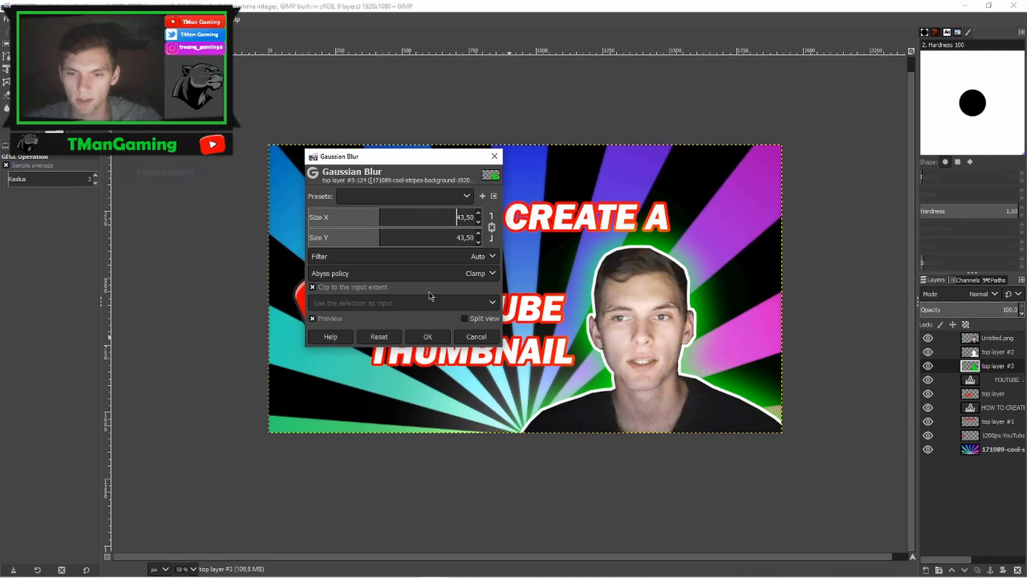
{"action": "left_click", "coordinate": [479, 222]}
{"action": "left_click_drag", "start_coordinate": [480, 225], "coordinate": [480, 224]}
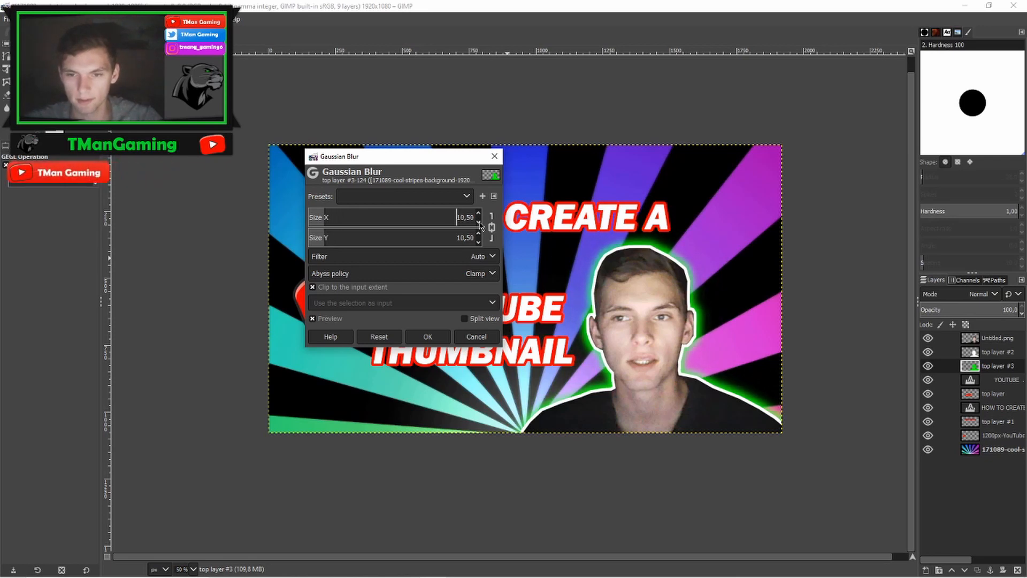
{"action": "left_click", "coordinate": [428, 336]}
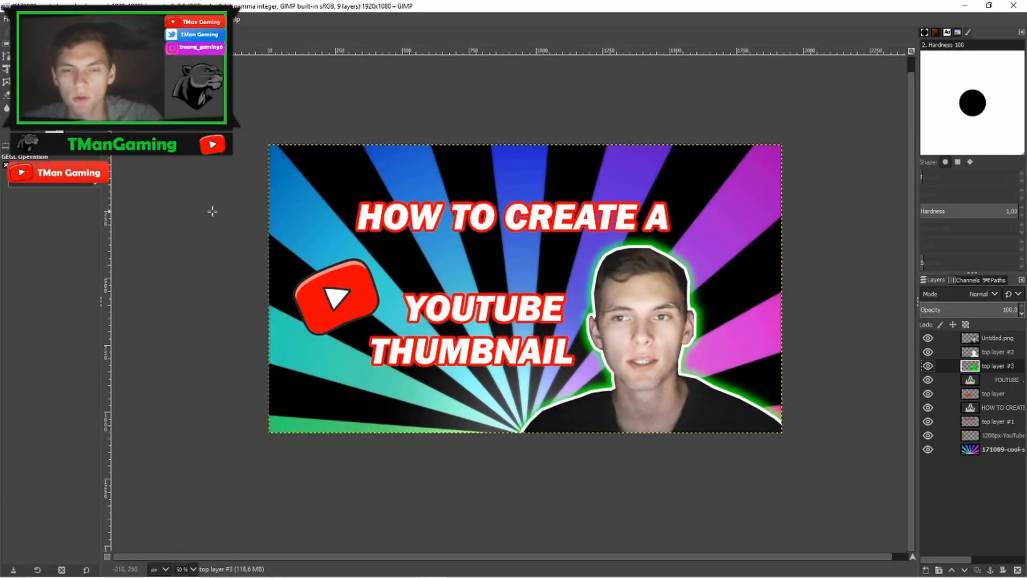
- Export the image as TUTORIAL THUMBNAIL.jpg, setting the JPEG quality to 99
{"action": "left_click", "coordinate": [7, 19]}
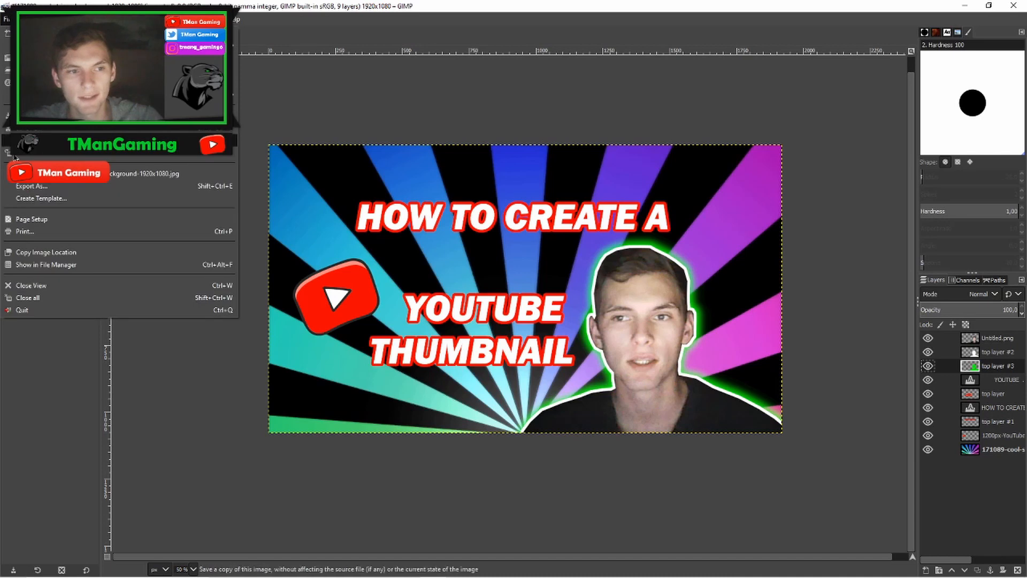
{"action": "left_click", "coordinate": [30, 186]}
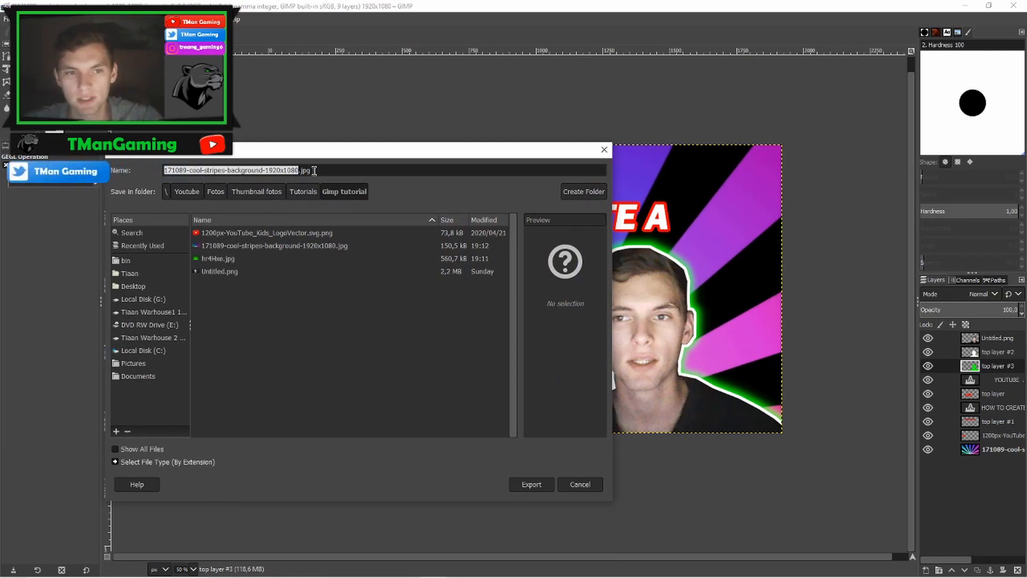
{"action": "key", "text": "BackSpace"}
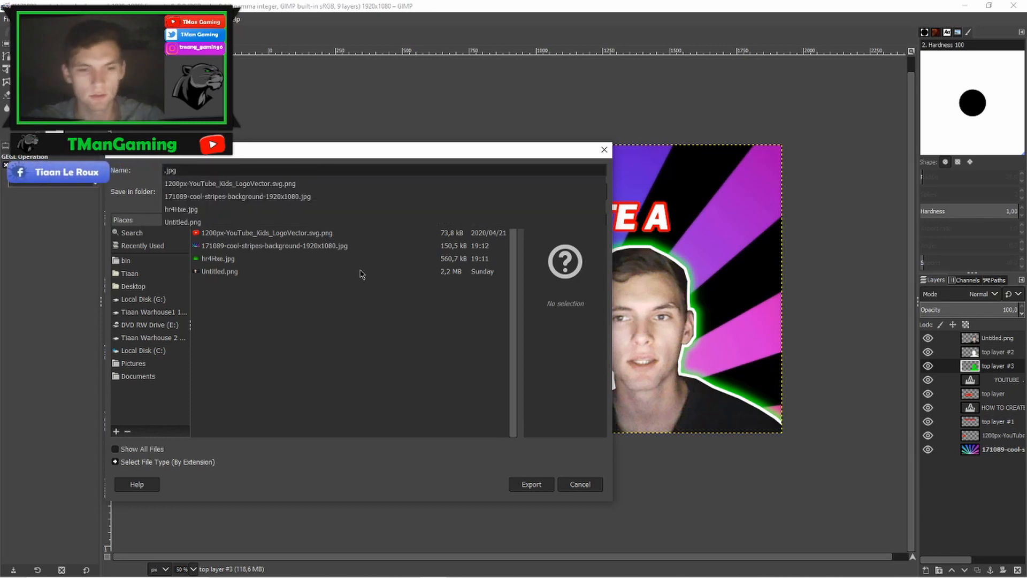
{"action": "type", "text": "TUTO"}
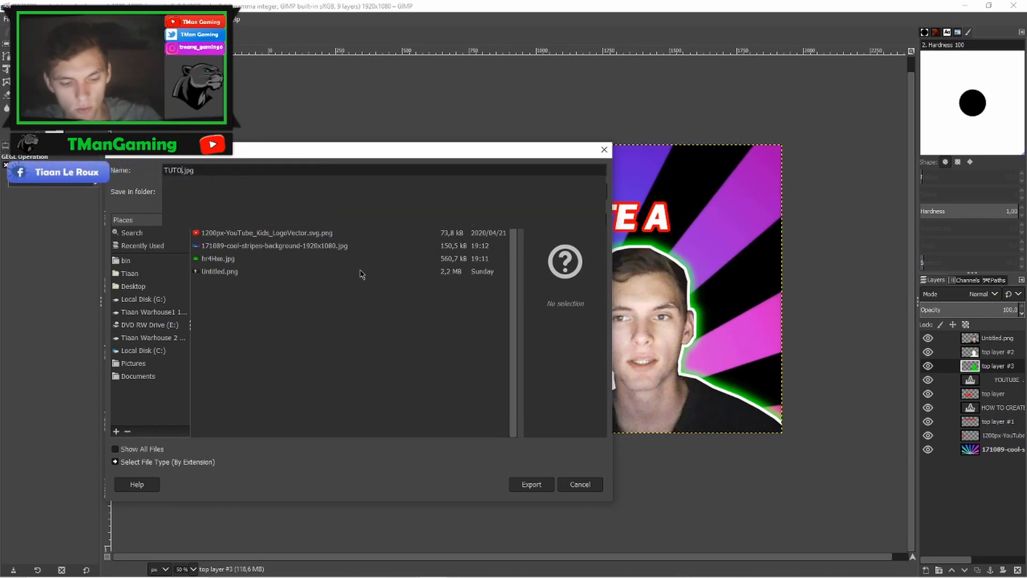
{"action": "type", "text": "RIAL THUMBNAI"}
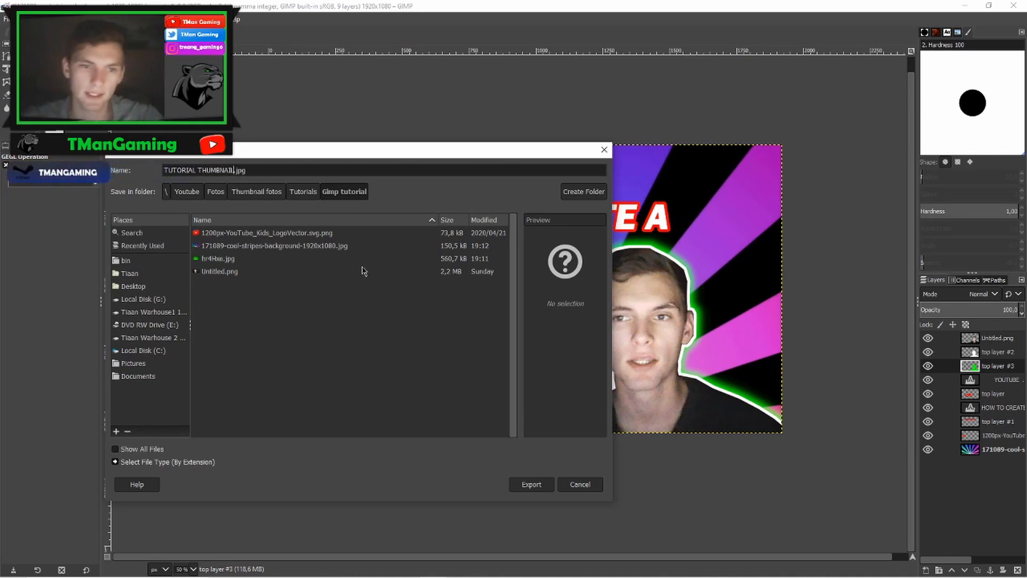
{"action": "type", "text": "L"}
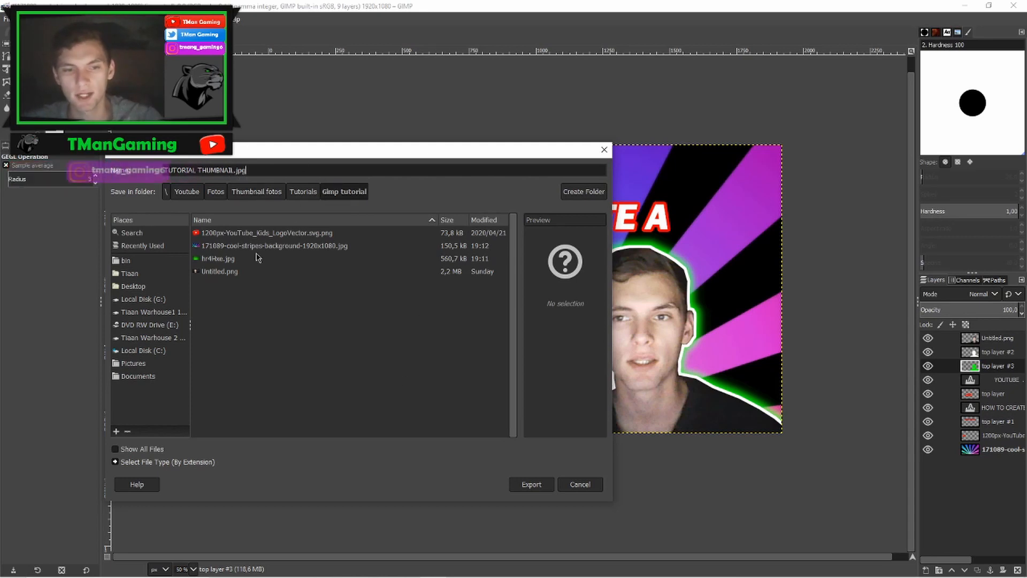
{"action": "left_click", "coordinate": [531, 485]}
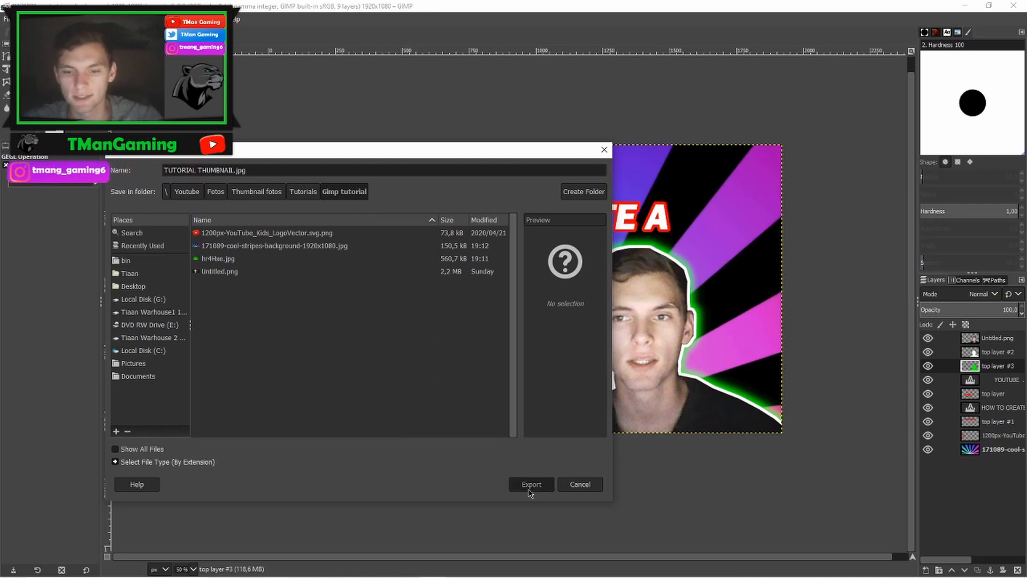
{"action": "left_click_drag", "start_coordinate": [547, 198], "coordinate": [554, 197]}
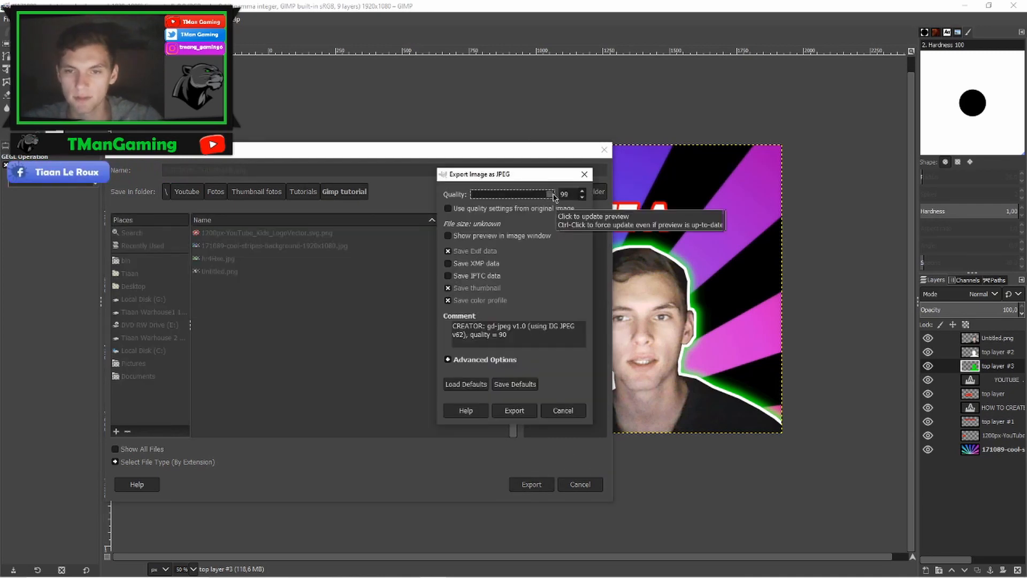